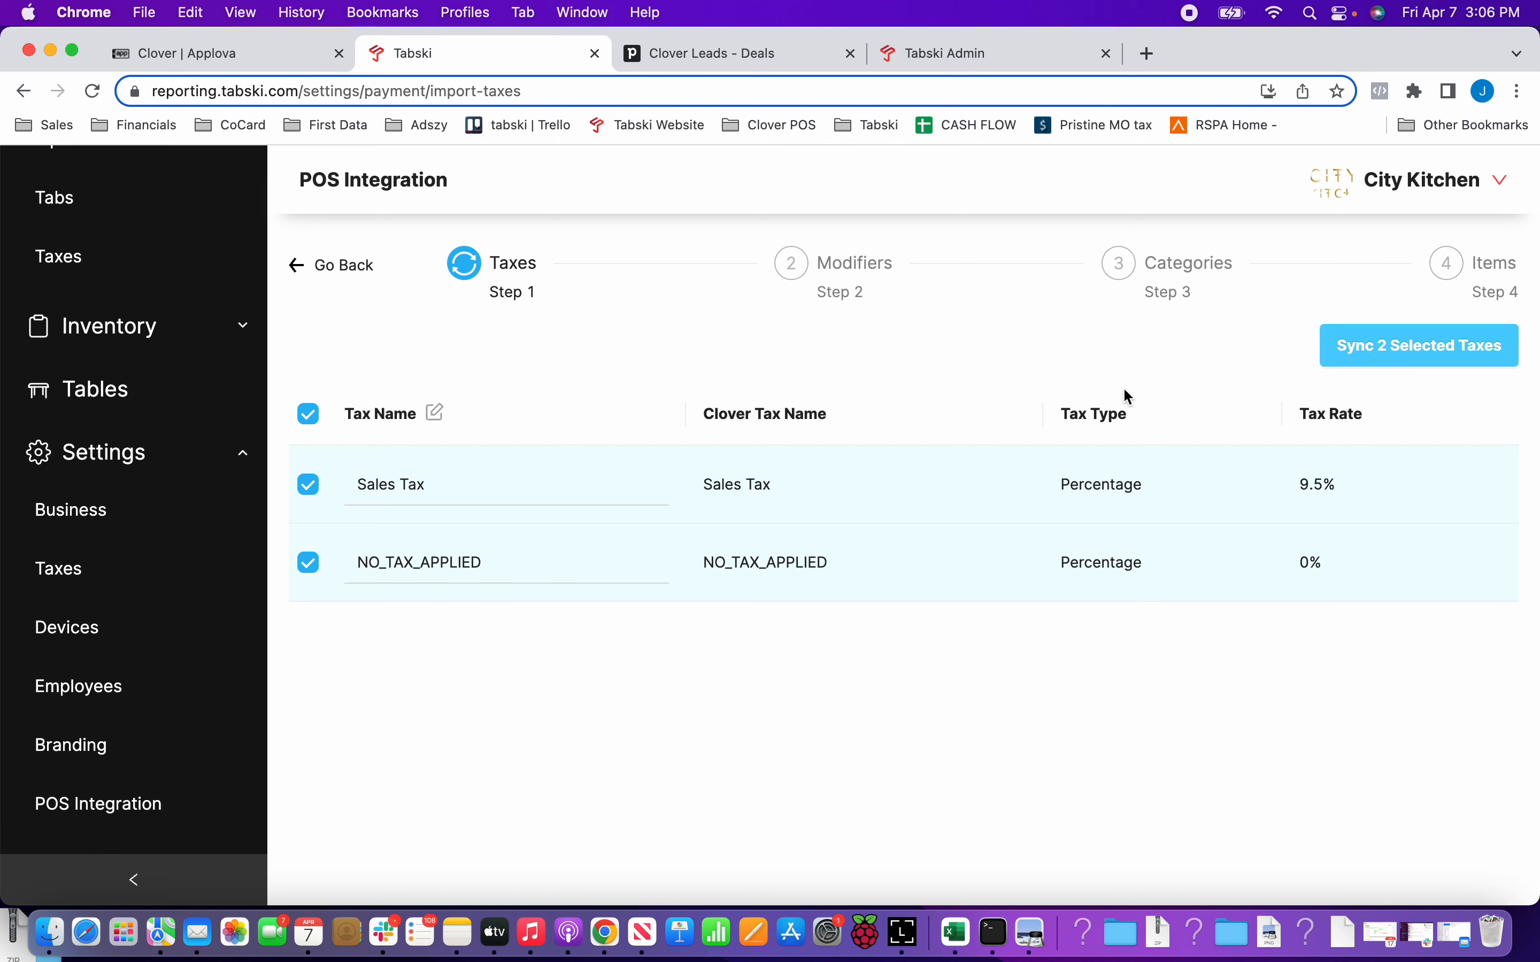
# Check the editable Sales Tax name against the Clover tax name and sync the two selected taxes.
pyautogui.click(485, 489)
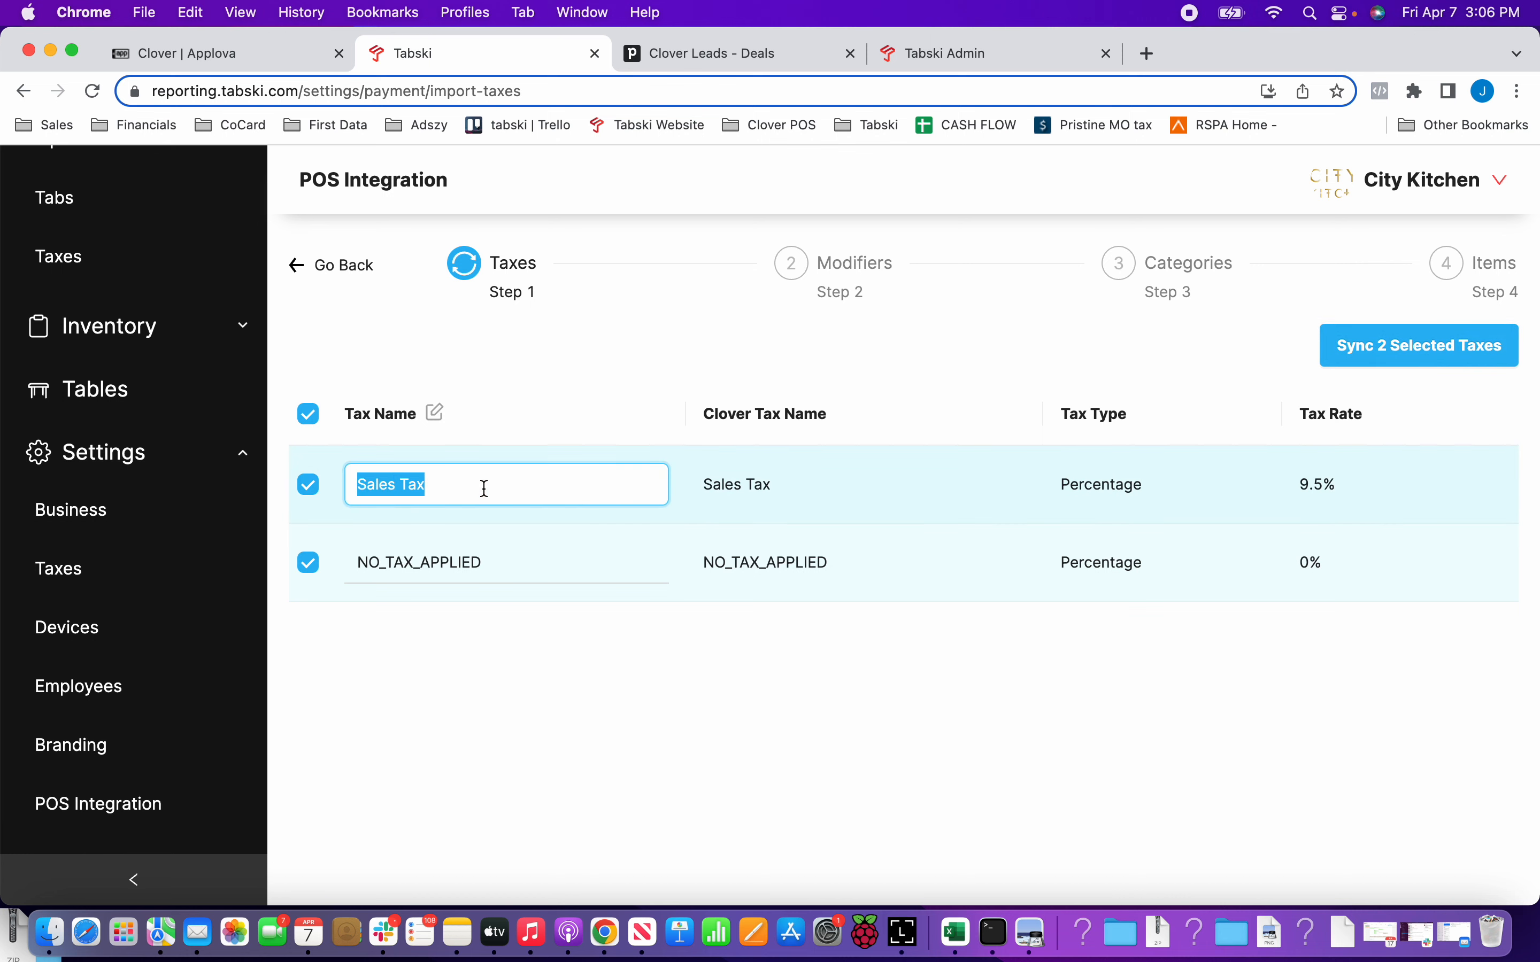
pyautogui.tripleClick(484, 489)
pyautogui.click(704, 410)
pyautogui.moveTo(704, 410); pyautogui.dragTo(840, 431)
pyautogui.click(840, 431)
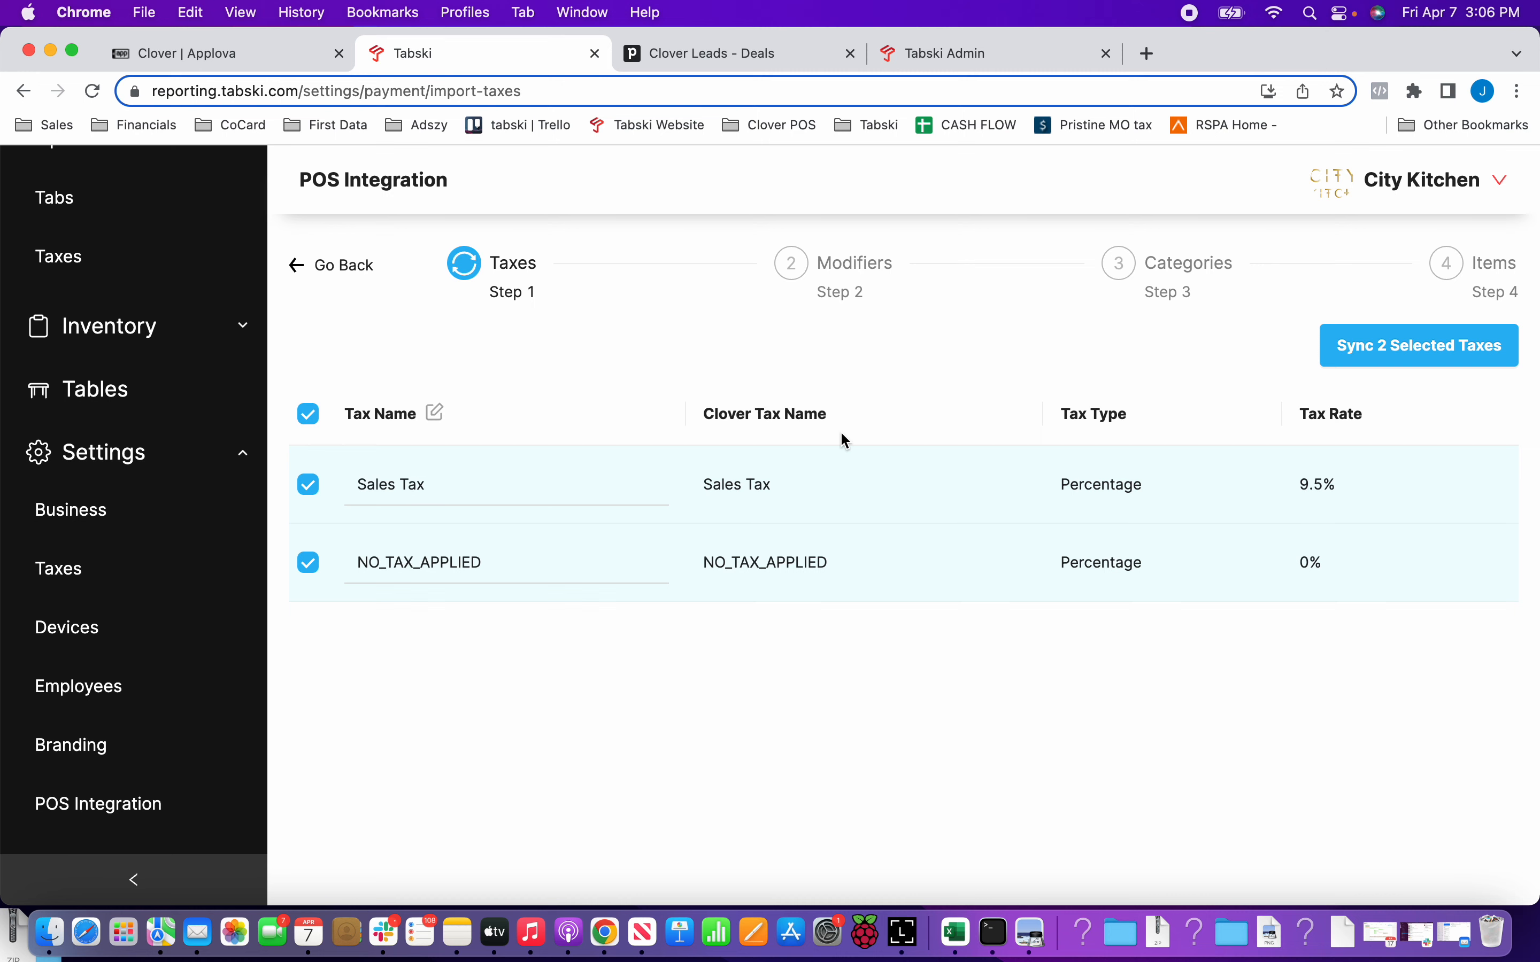
pyautogui.click(1371, 354)
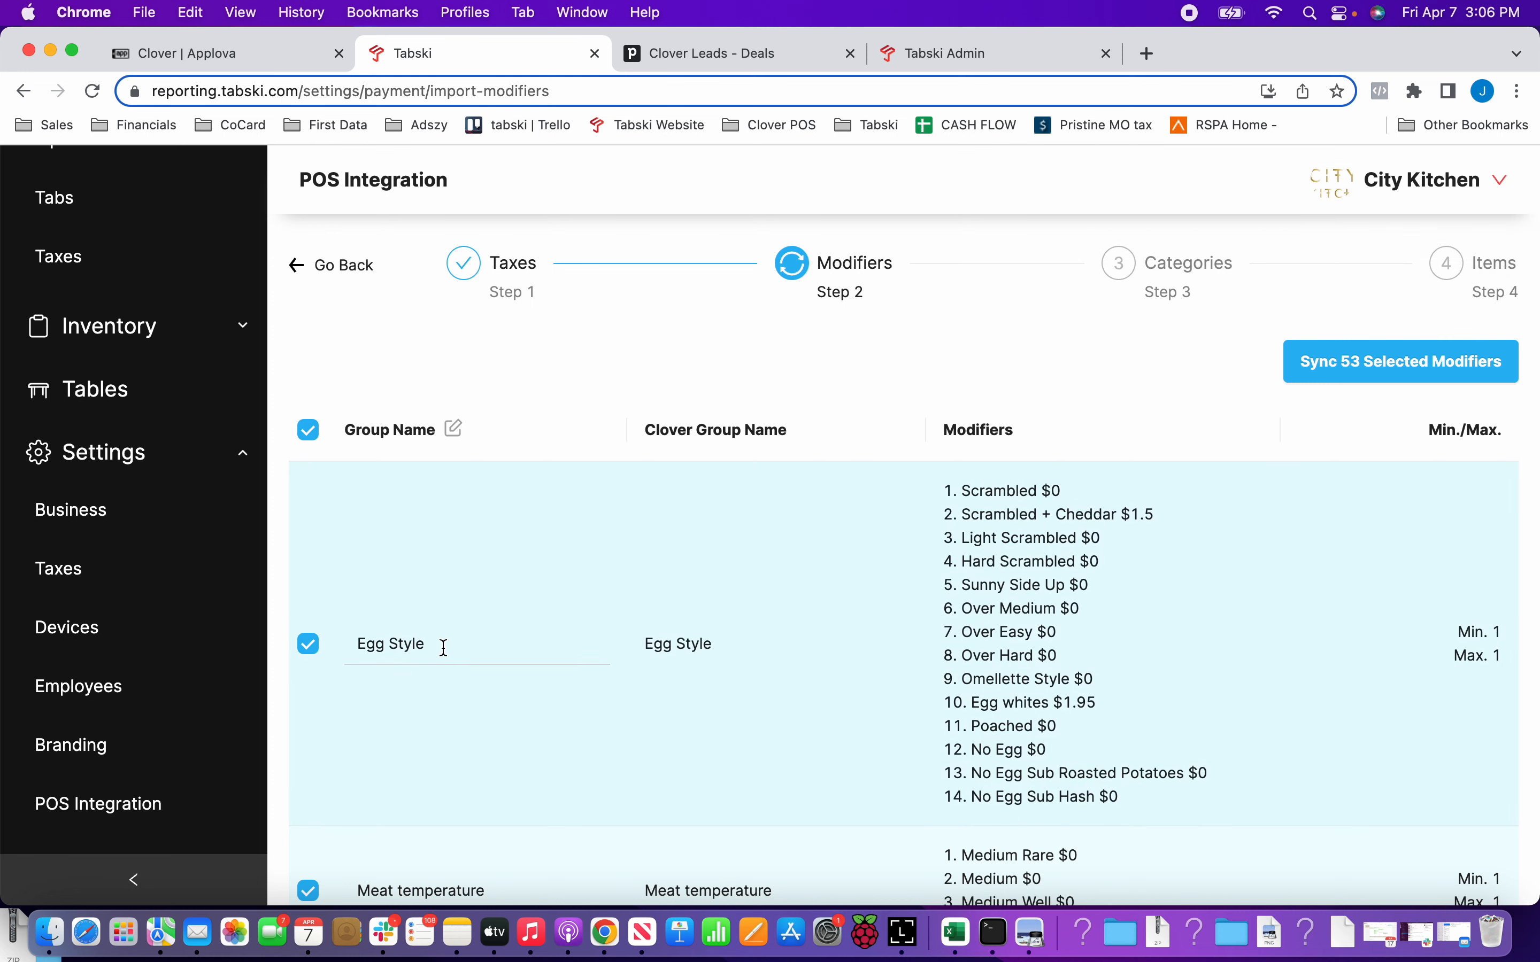
# Review the modifier groups' names, options and min./max. limits, and sync all 53 selected modifiers.
pyautogui.click(405, 644)
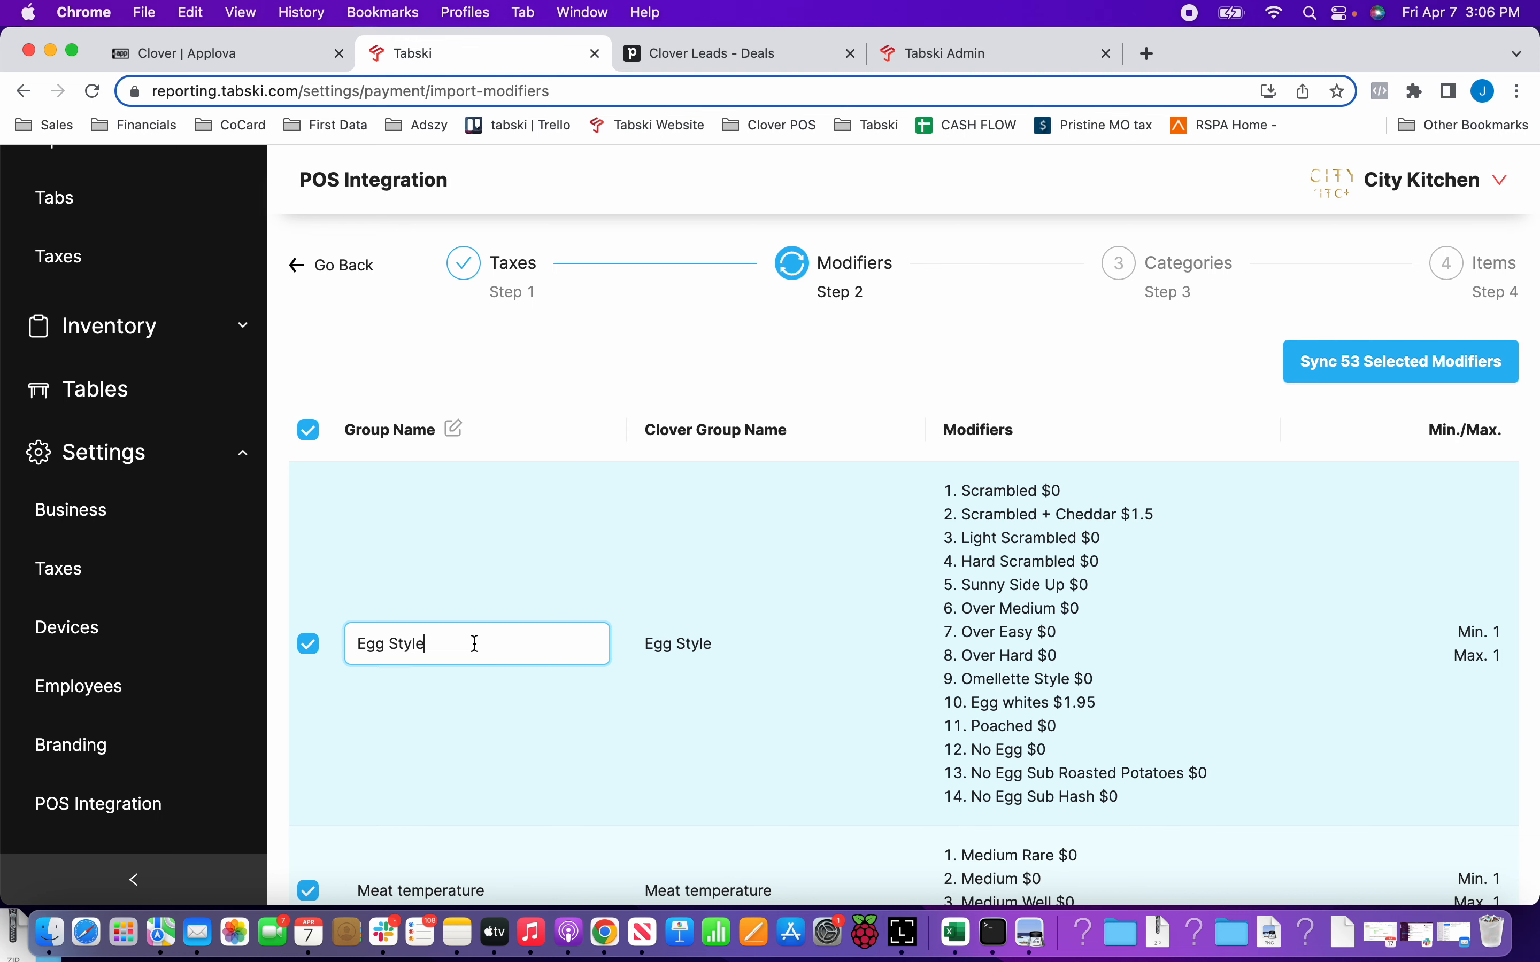
pyautogui.click(582, 396)
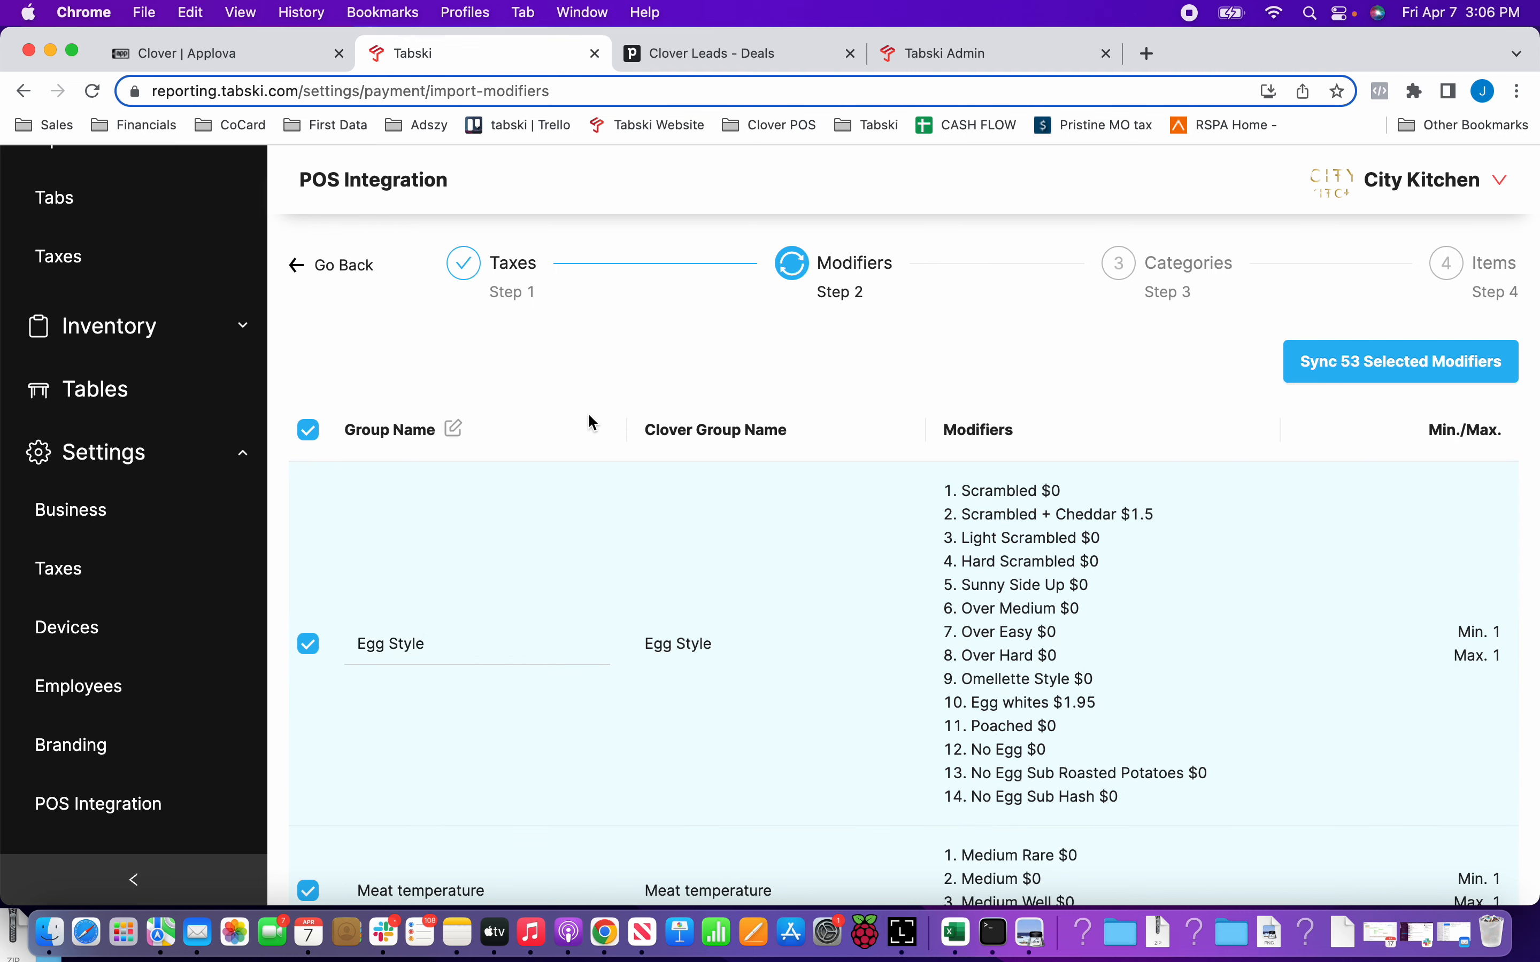
pyautogui.scroll(-3, 592, 421)
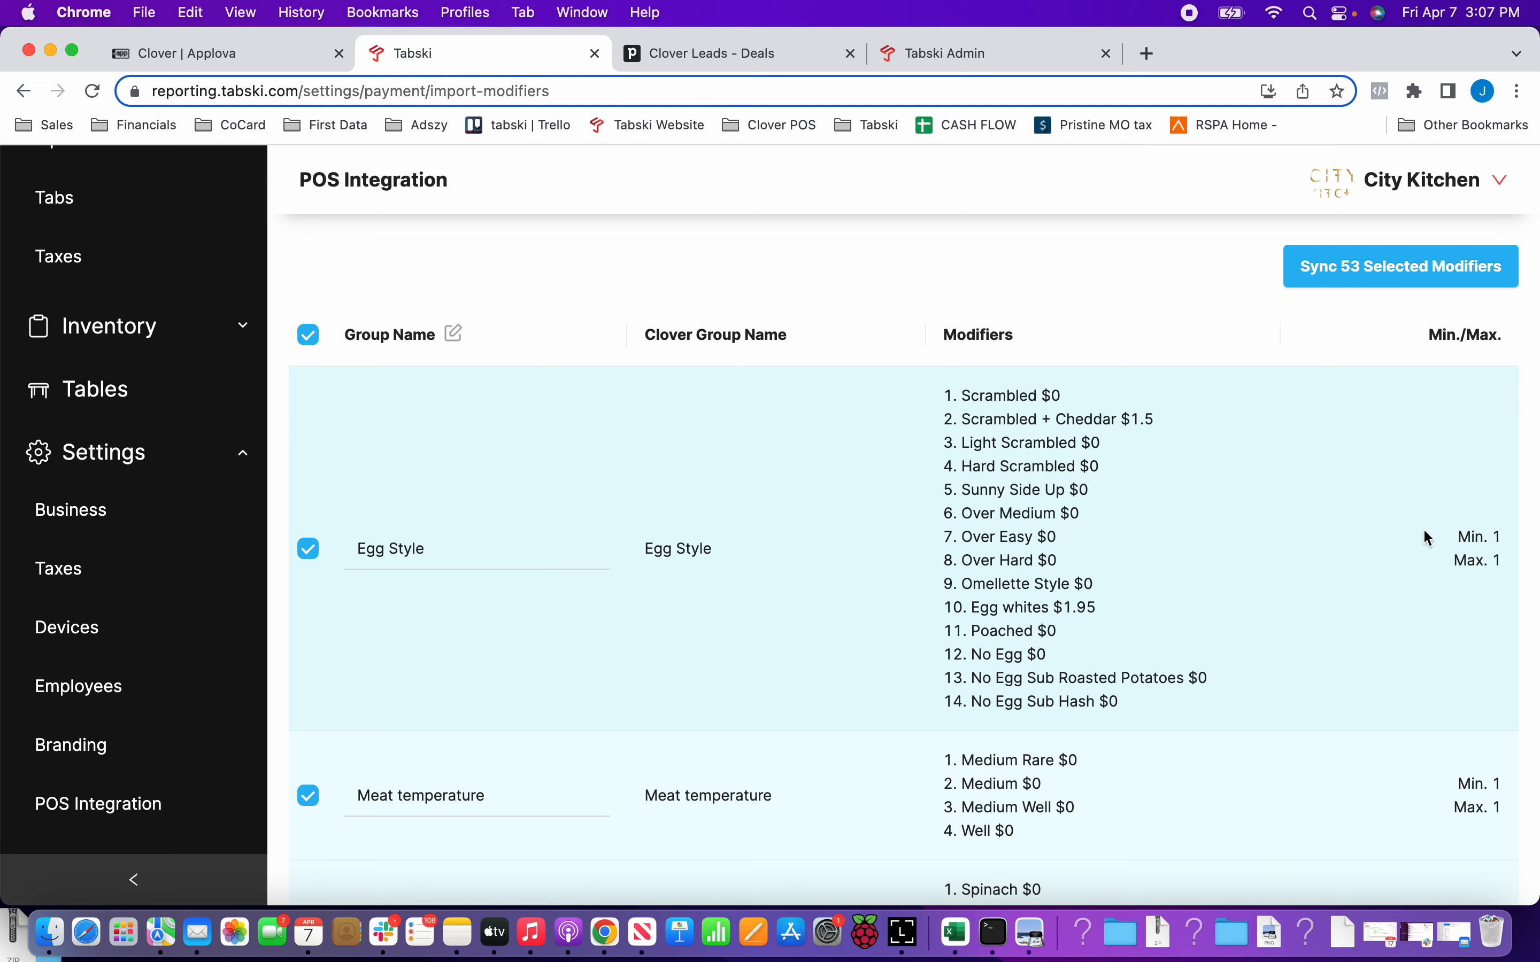
pyautogui.moveTo(1454, 545); pyautogui.dragTo(1506, 596)
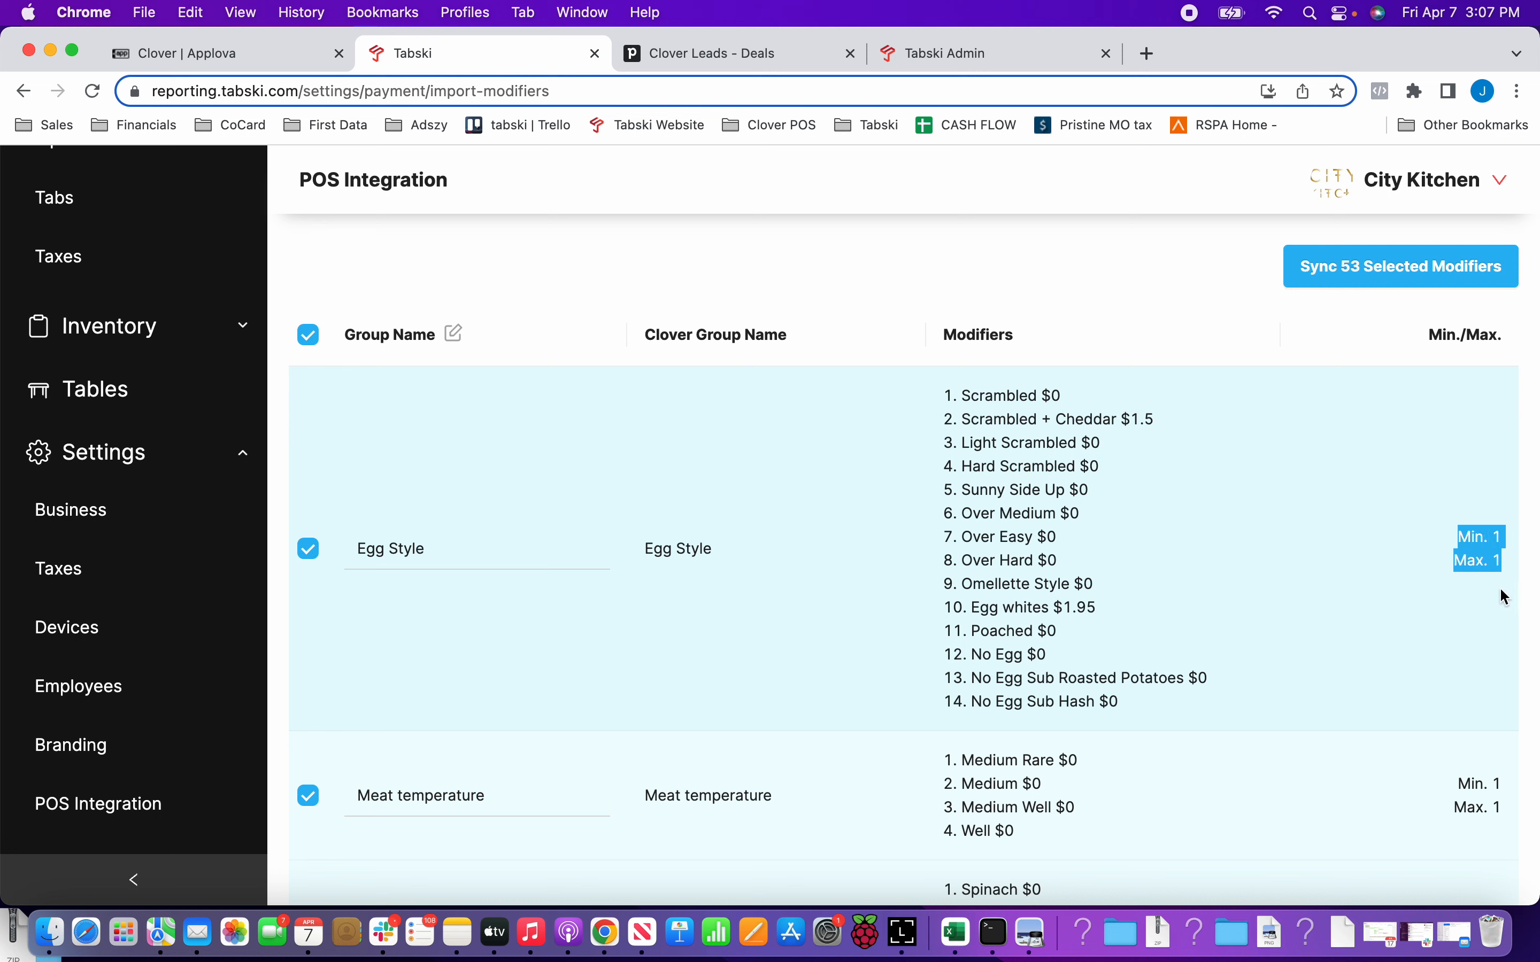
pyautogui.click(1465, 591)
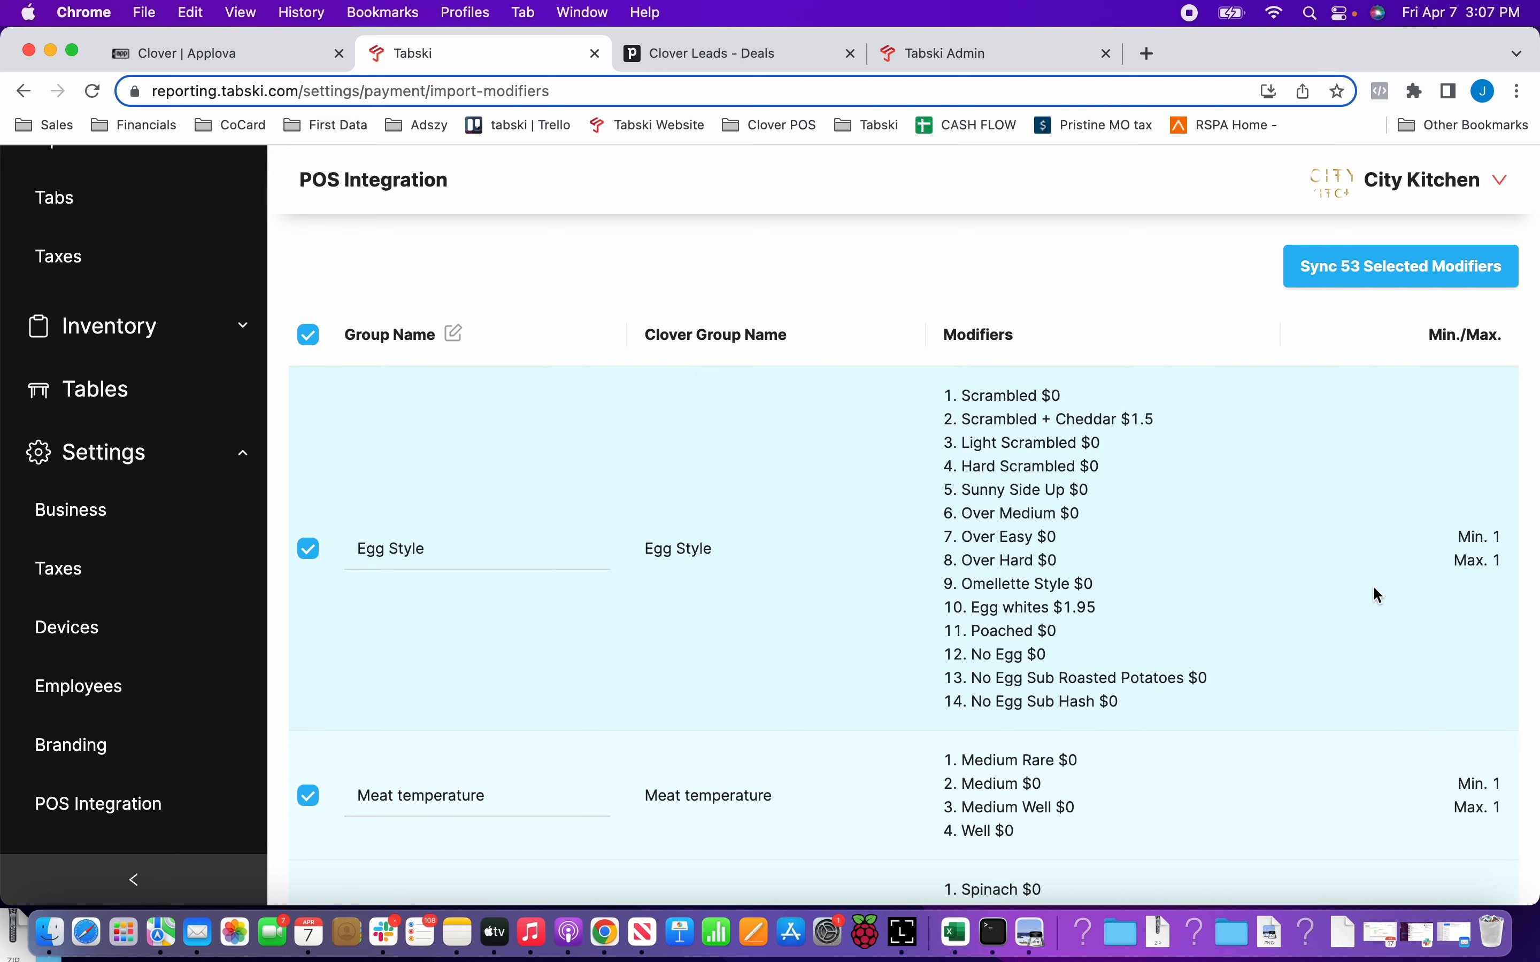
pyautogui.scroll(-10, 1044, 578)
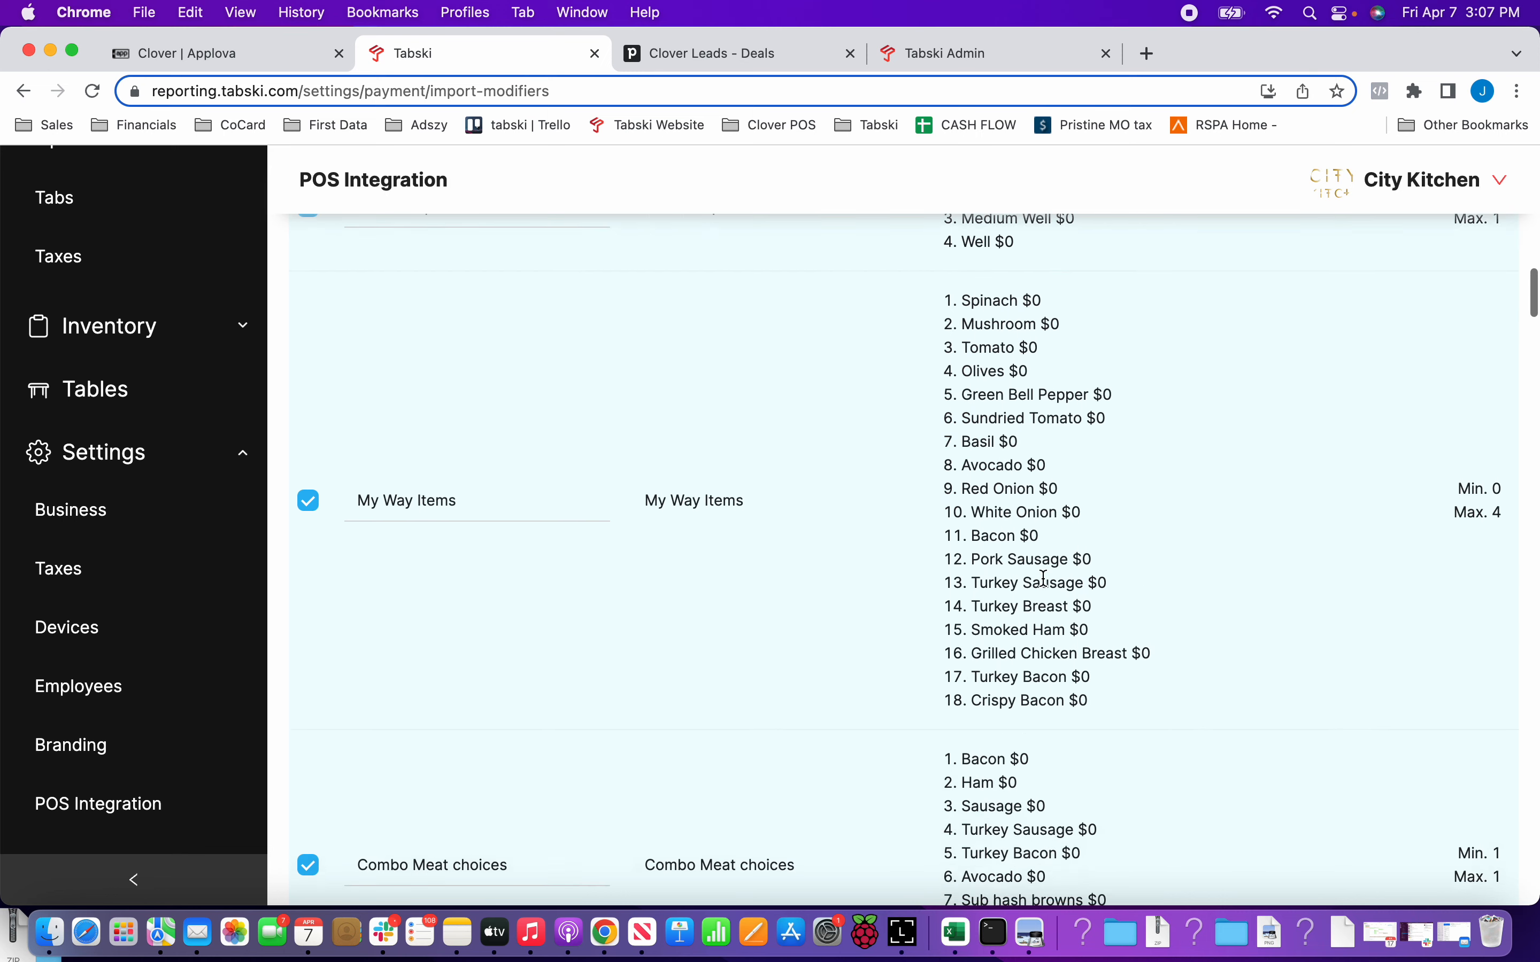
pyautogui.scroll(10, 1042, 577)
pyautogui.click(1350, 371)
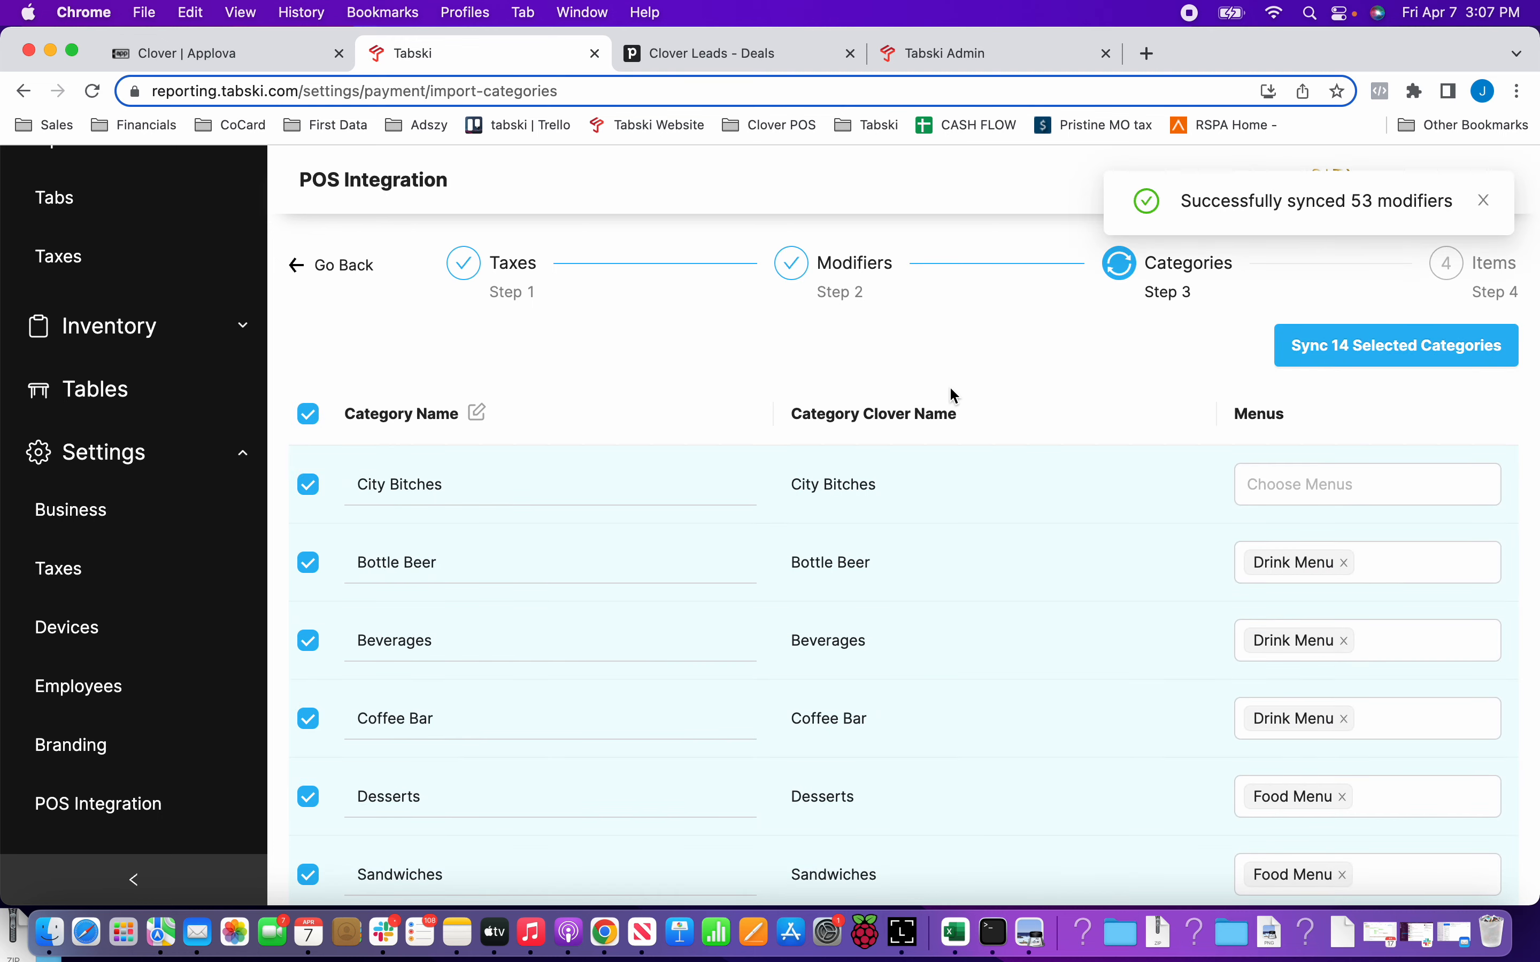
# Exclude the City Bitches category from the categories selected for import.
pyautogui.scroll(-2, 951, 394)
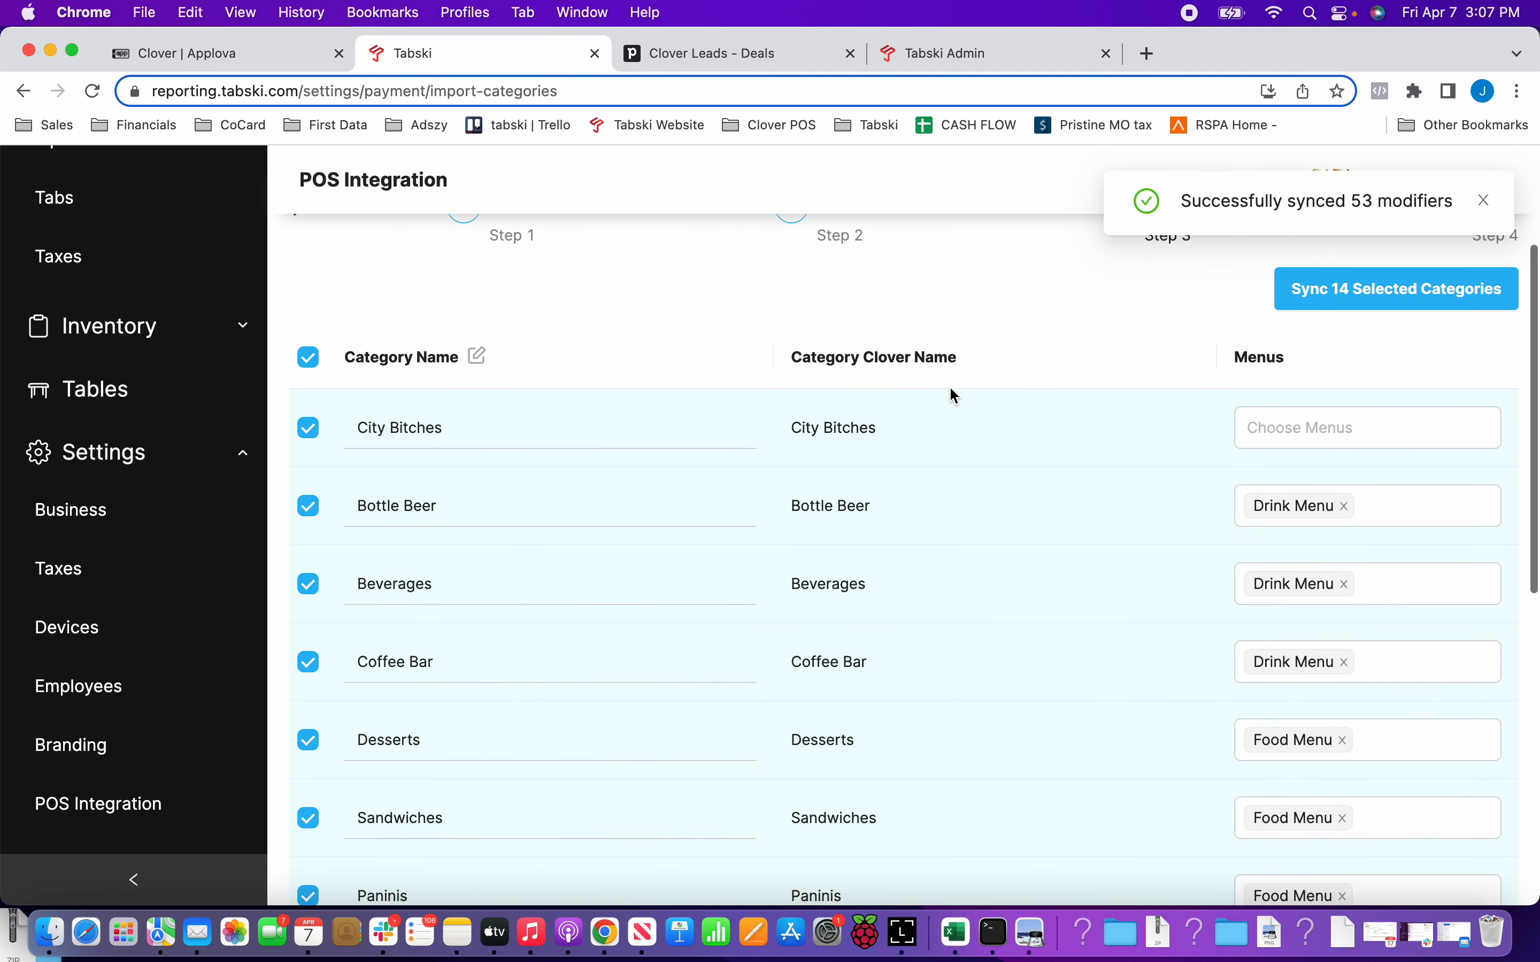
pyautogui.click(309, 434)
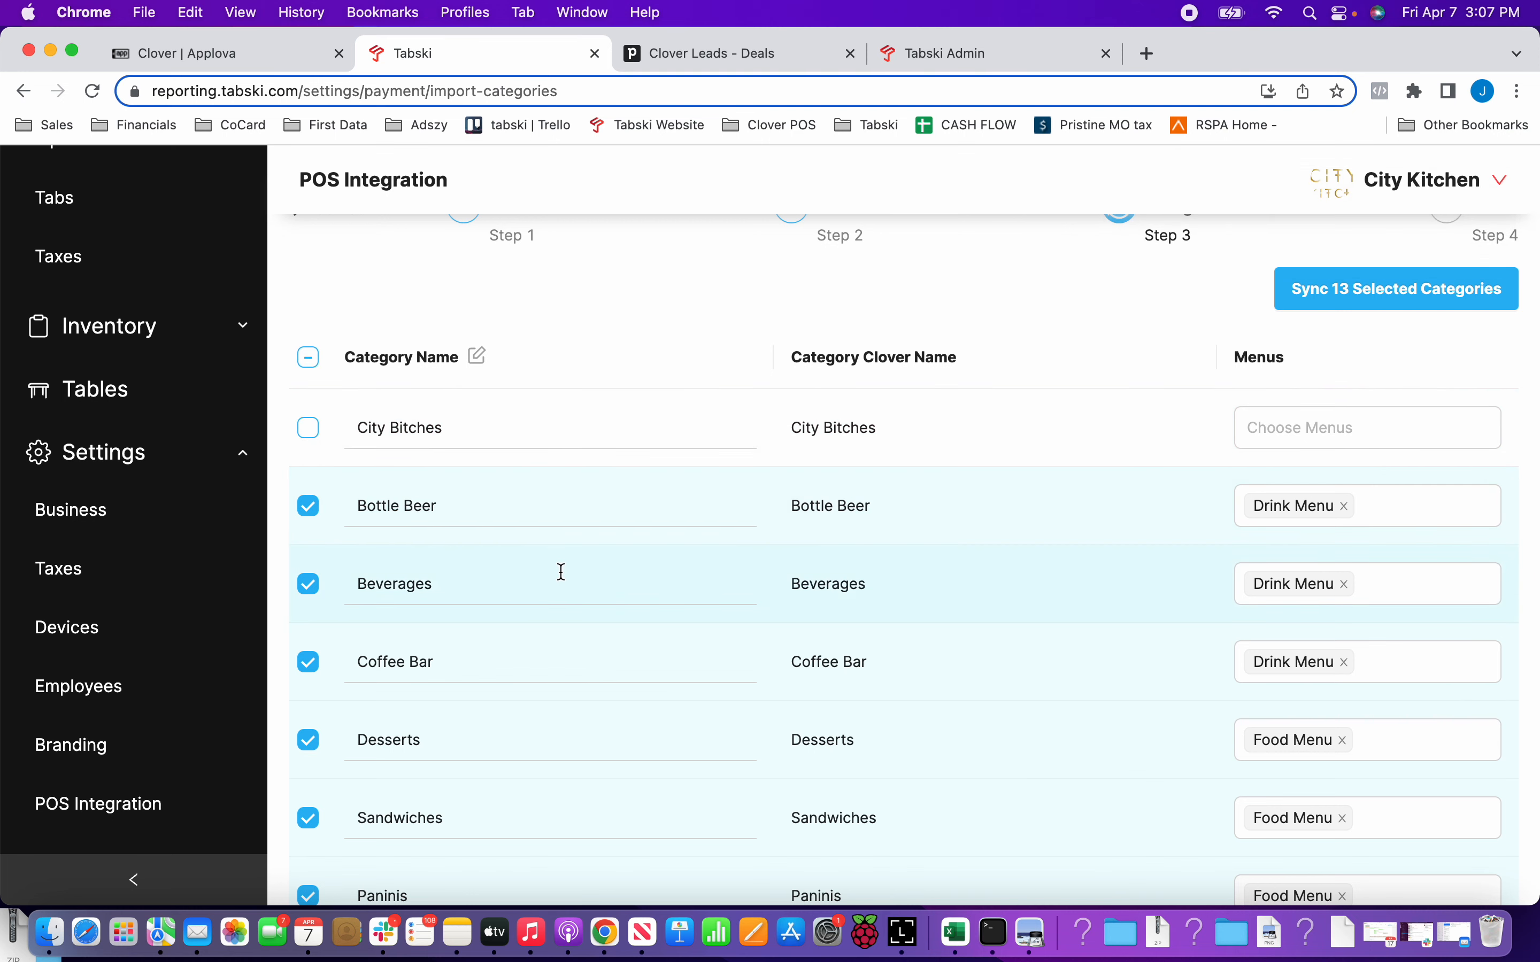
pyautogui.scroll(-1, 700, 558)
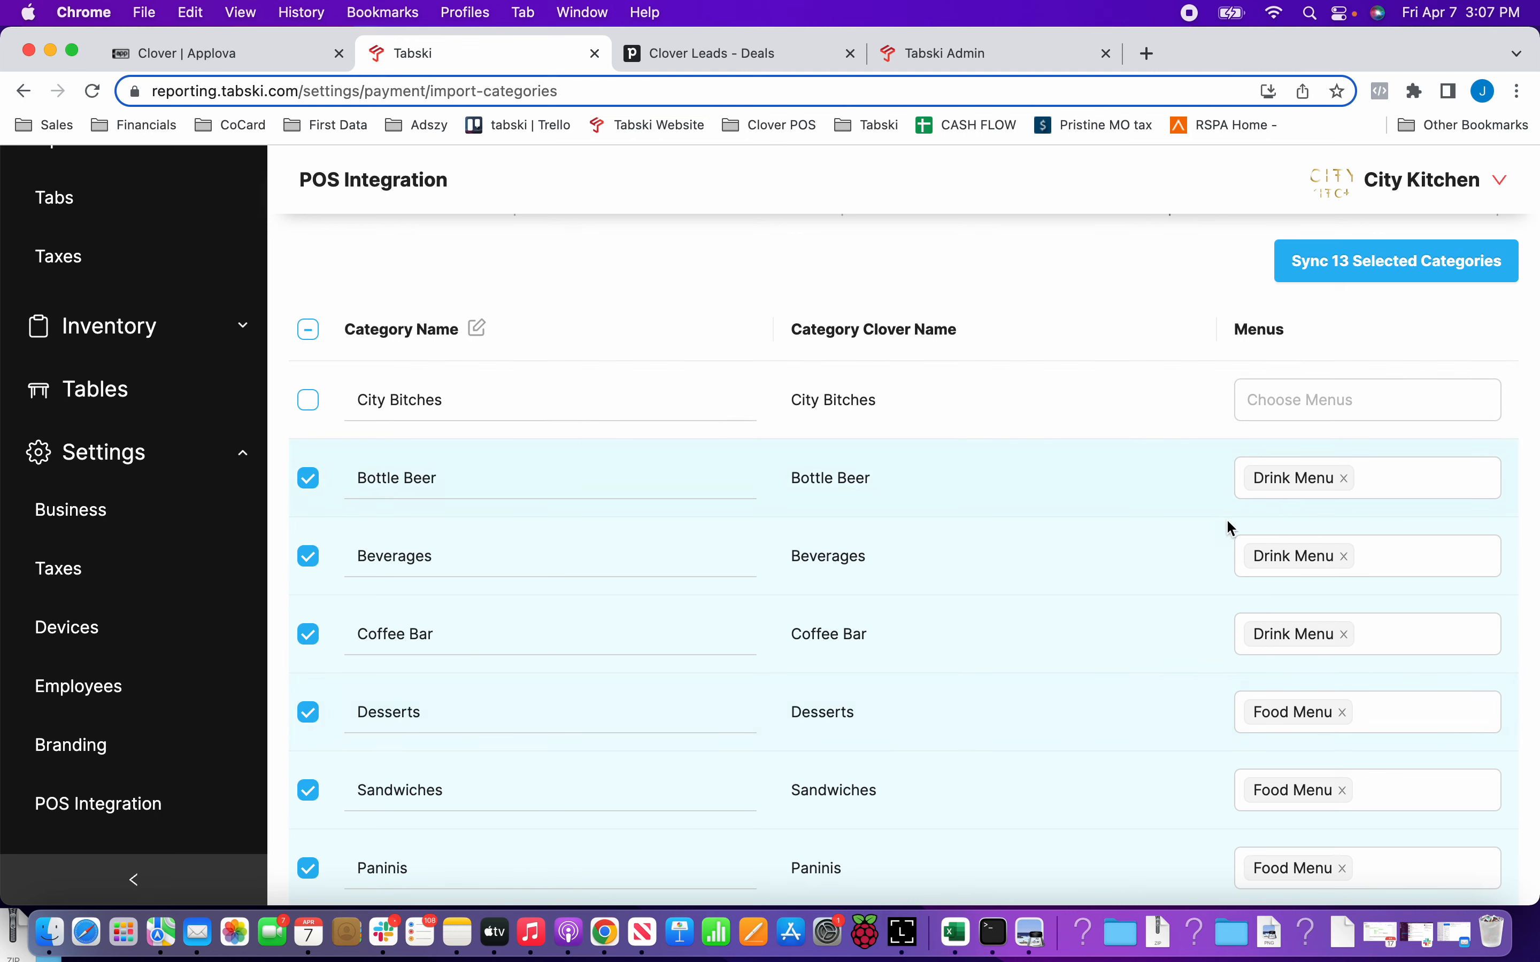
pyautogui.scroll(-3, 1121, 698)
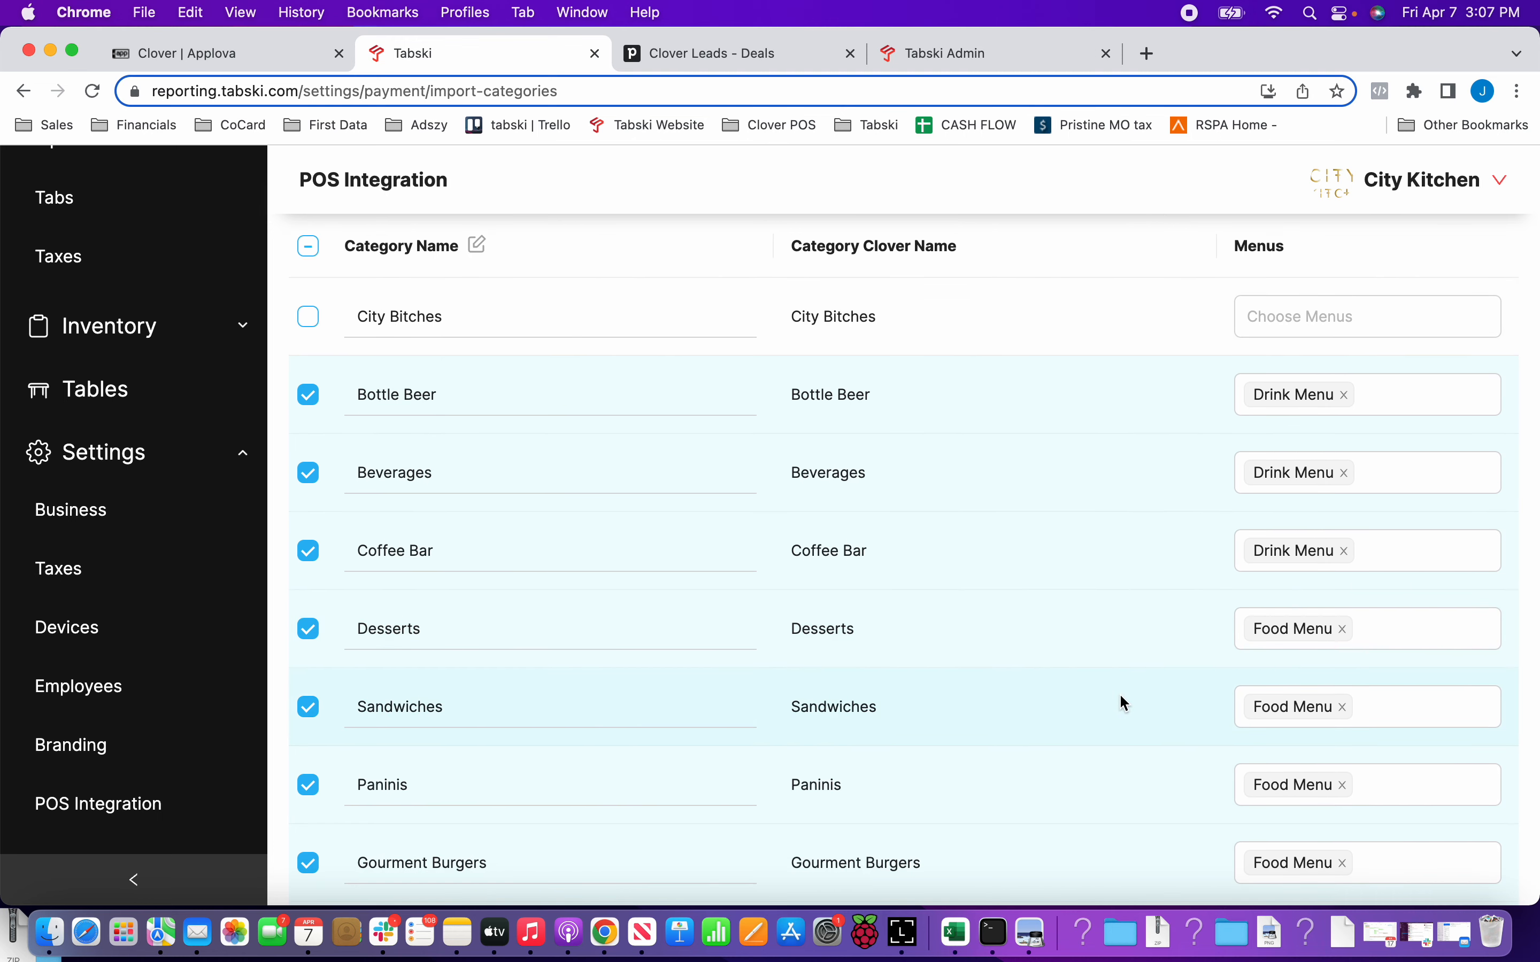
# Check which menus can be assigned to the City Bitches category and reveal the pages under Inventory.
pyautogui.click(1266, 321)
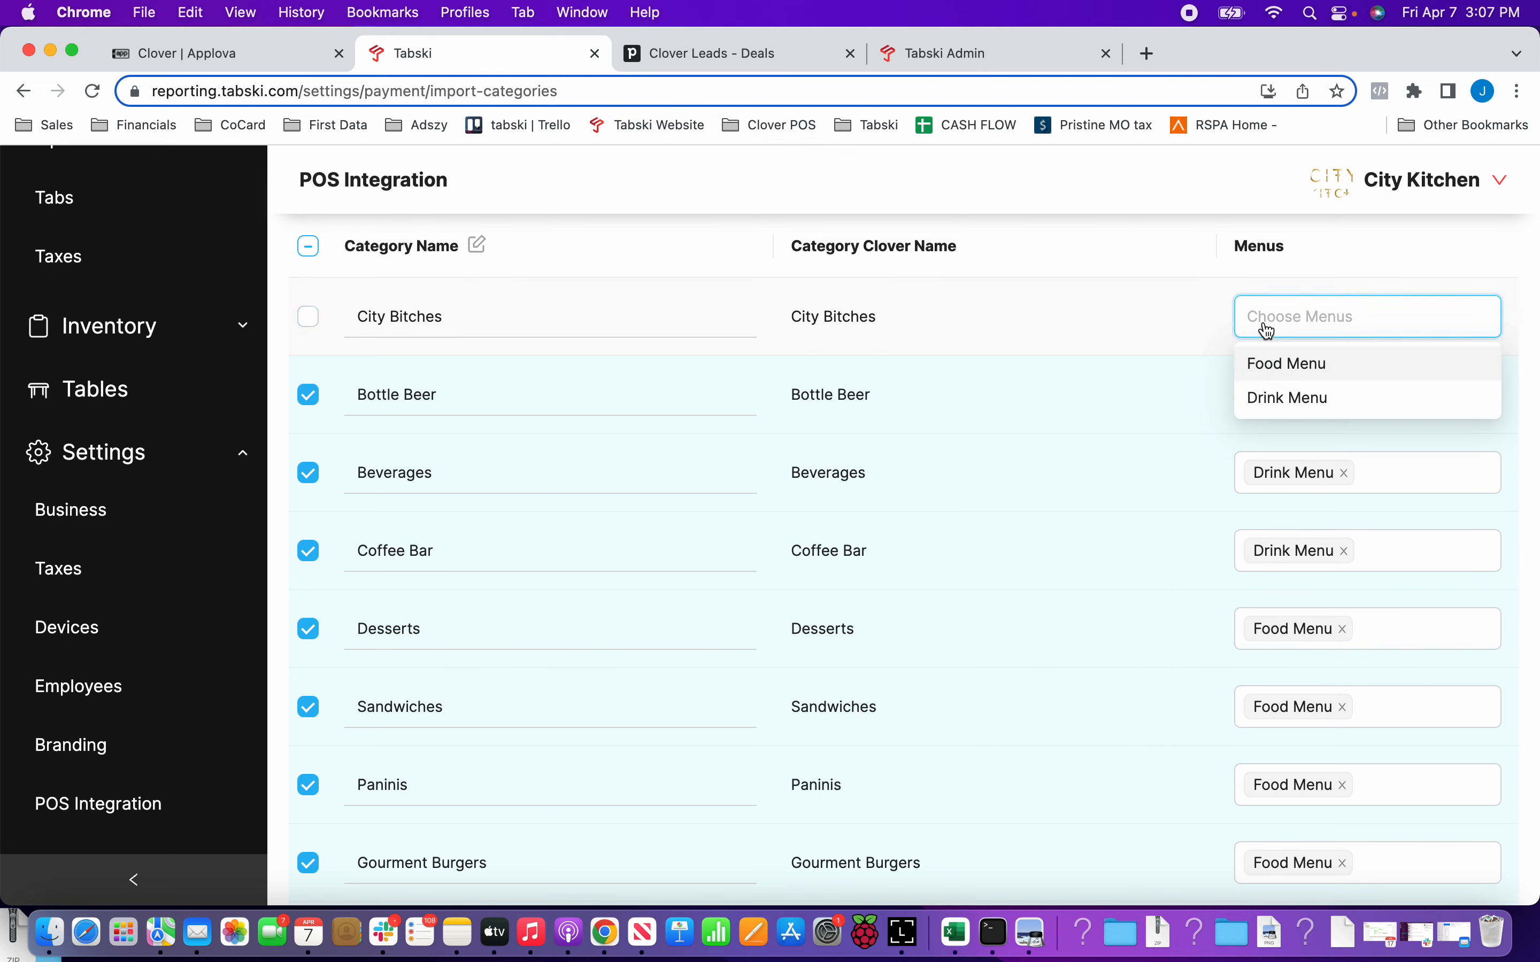
pyautogui.click(1169, 268)
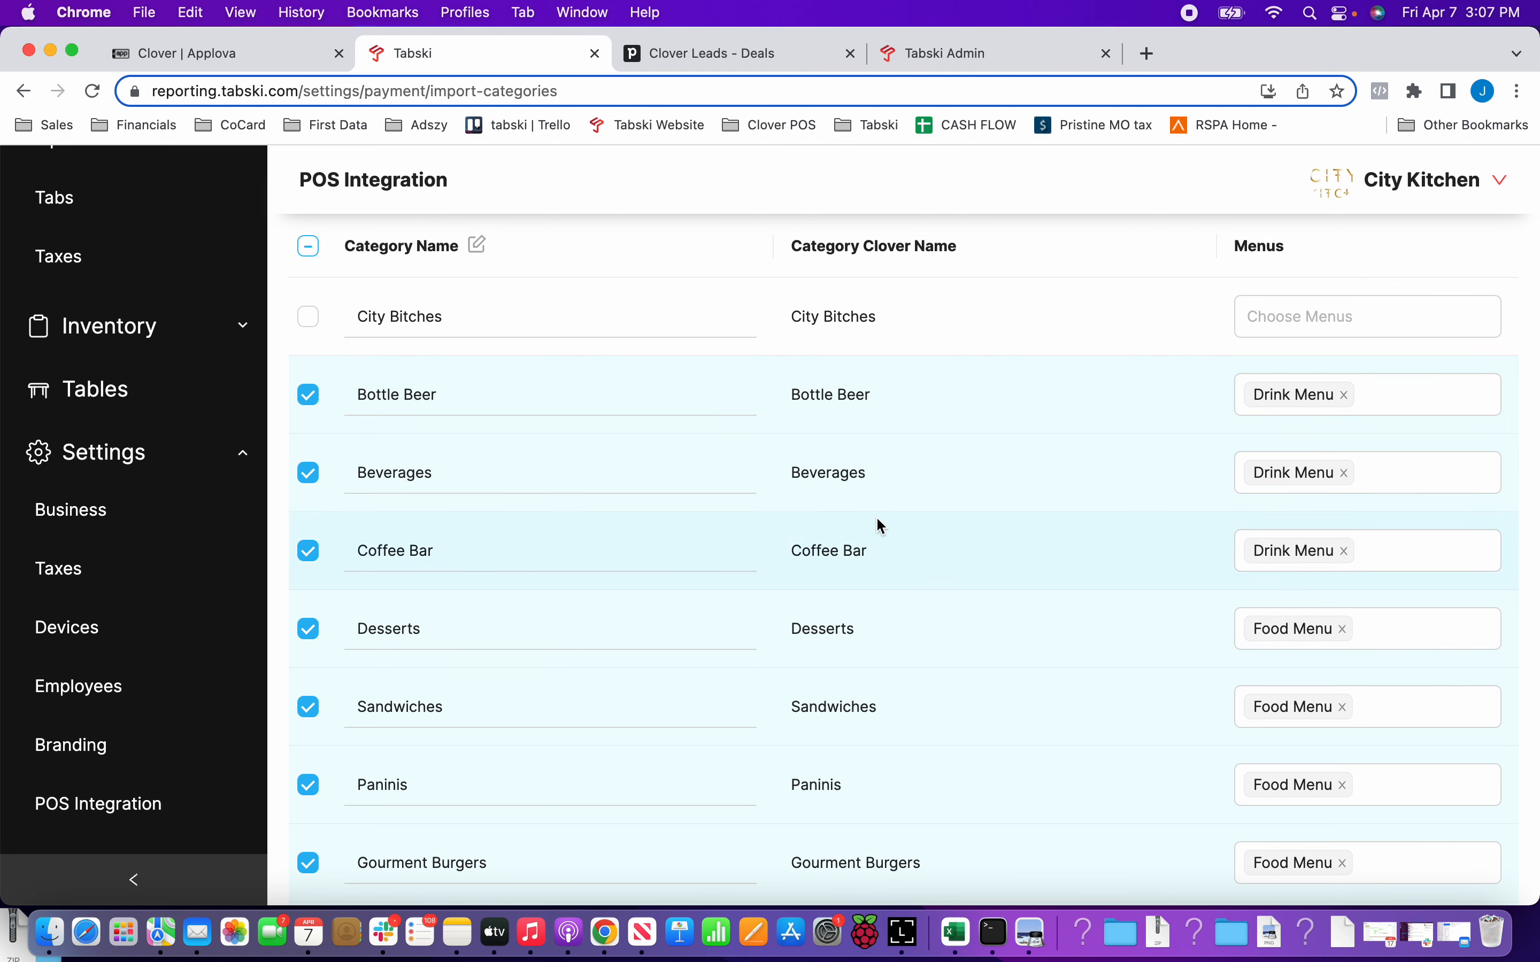
pyautogui.scroll(3, 875, 514)
pyautogui.scroll(5, 80, 575)
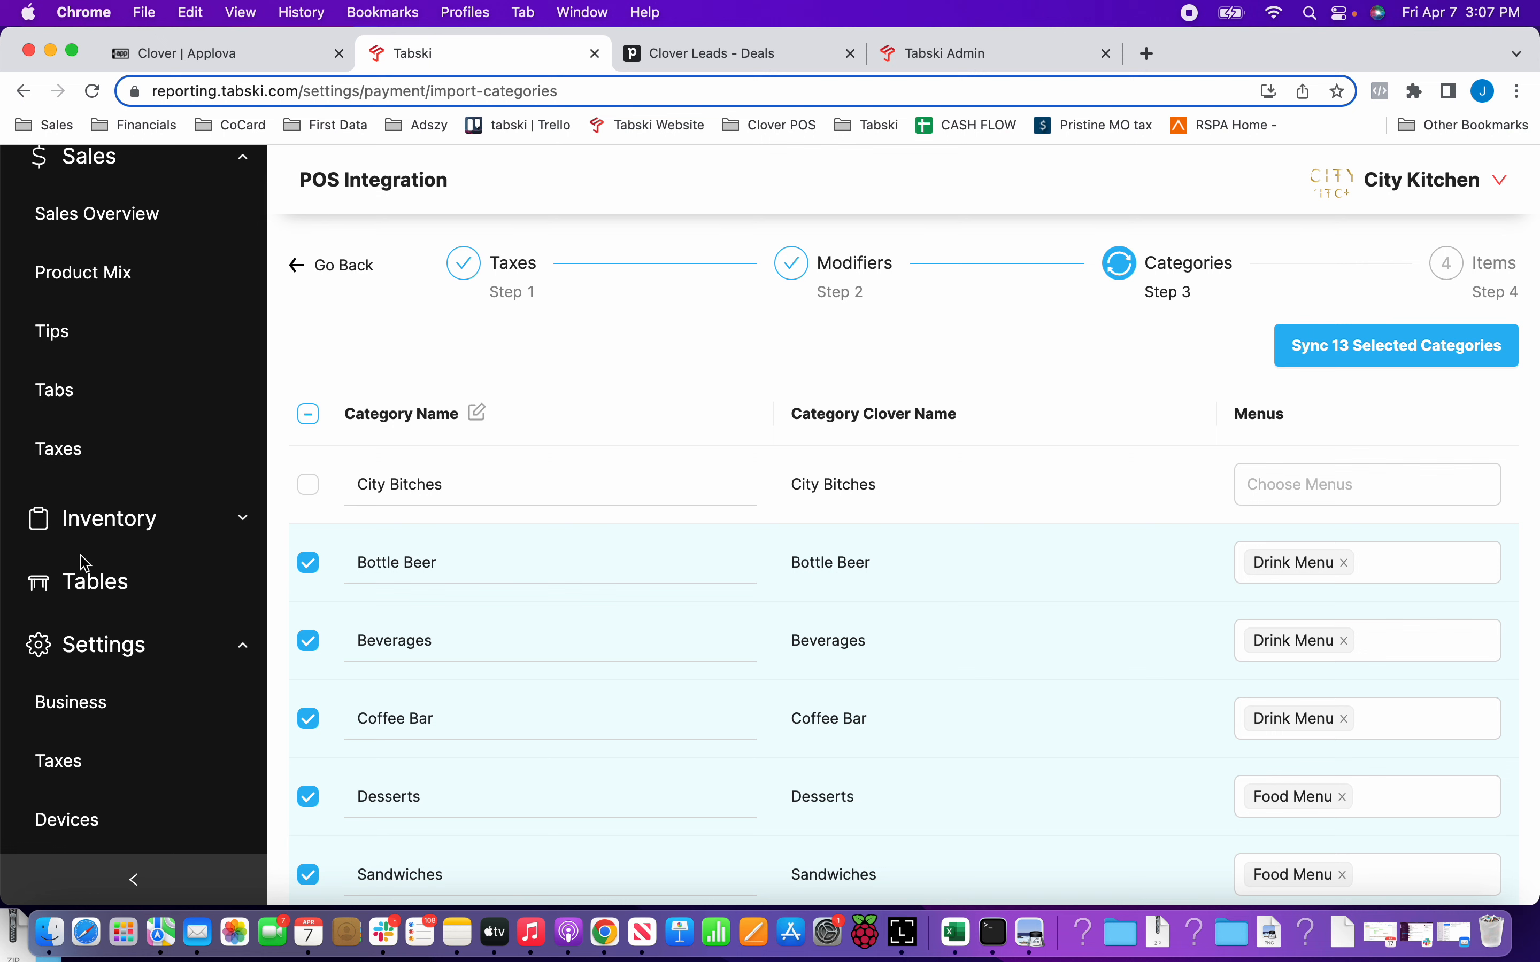
pyautogui.click(97, 535)
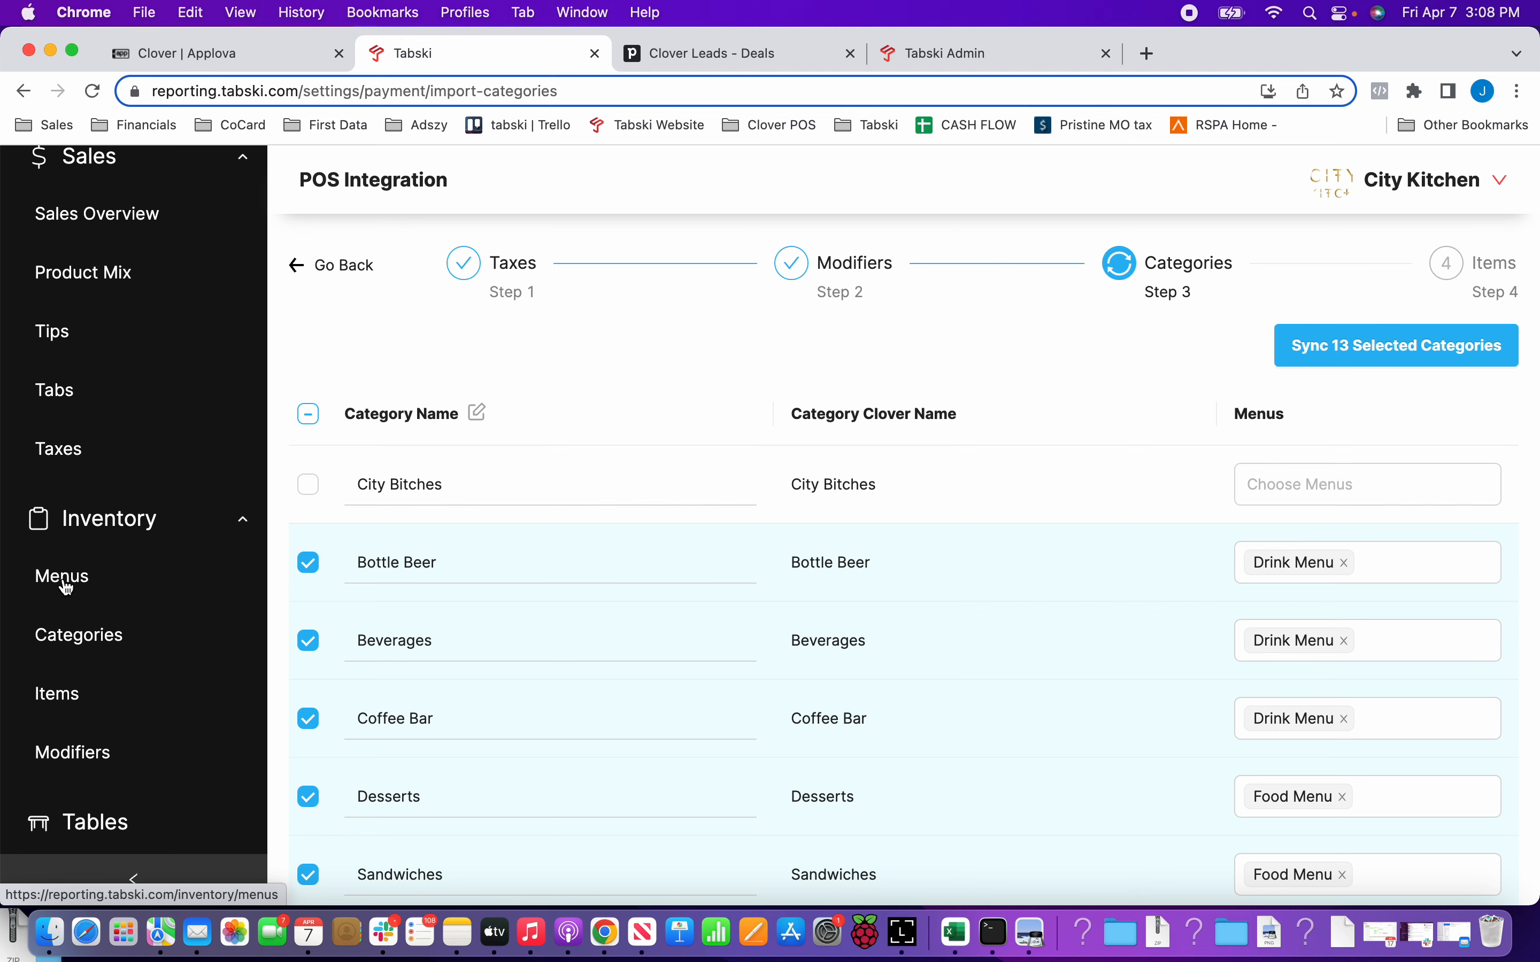
# Review the Food Menu and Drink Menu assignments of the categories and sync the 13 selected categories.
pyautogui.scroll(-3, 1133, 593)
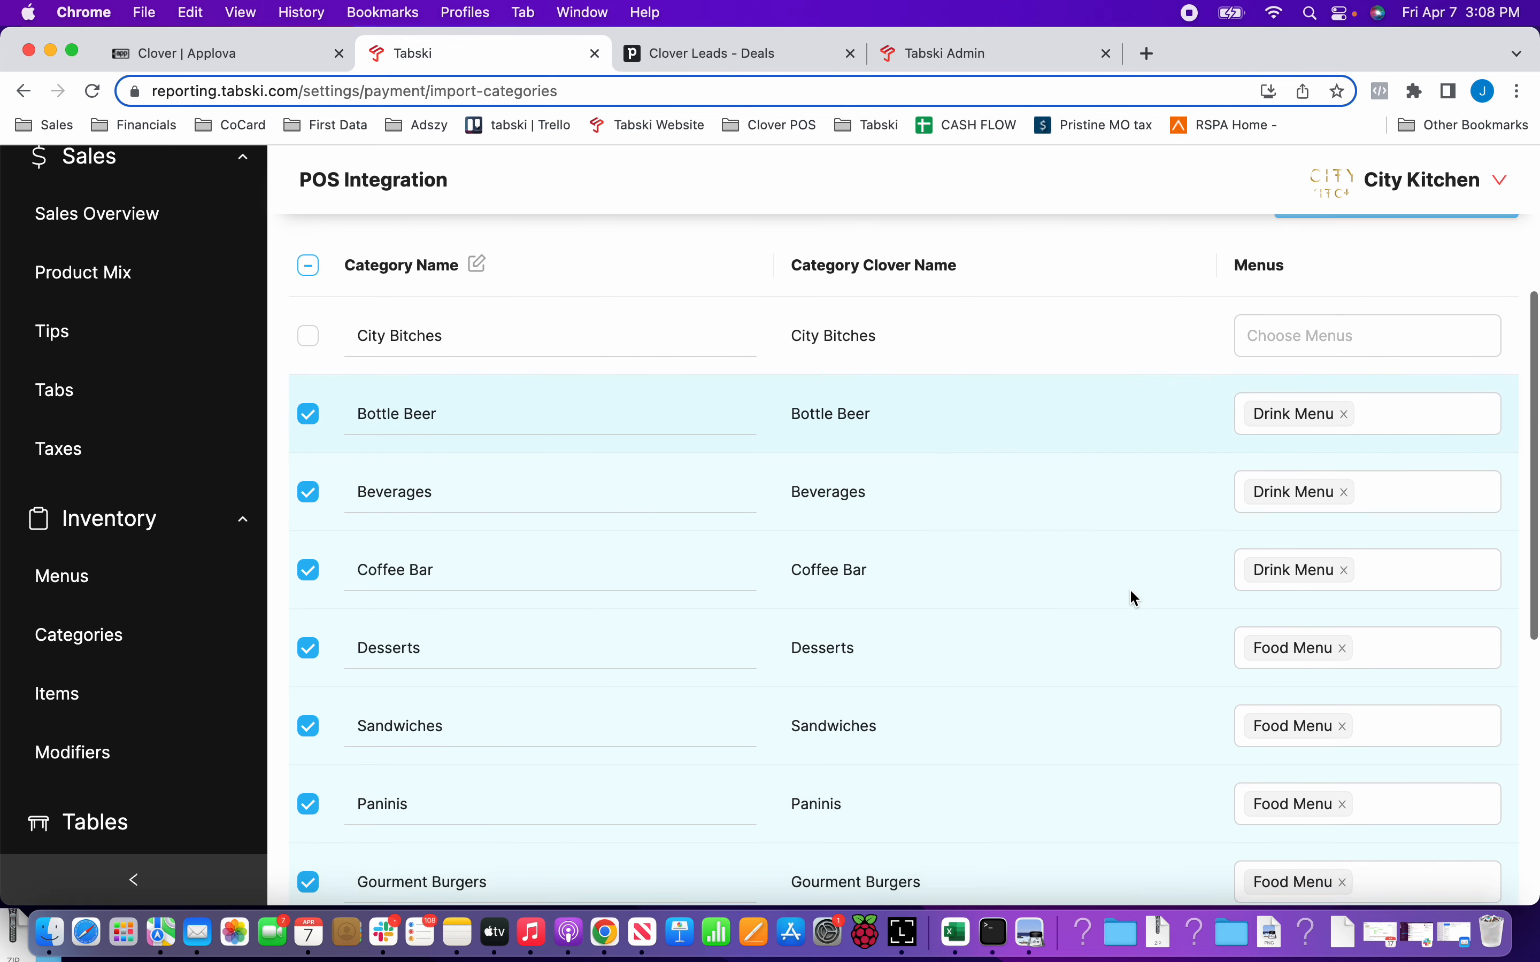
pyautogui.scroll(-2, 1135, 598)
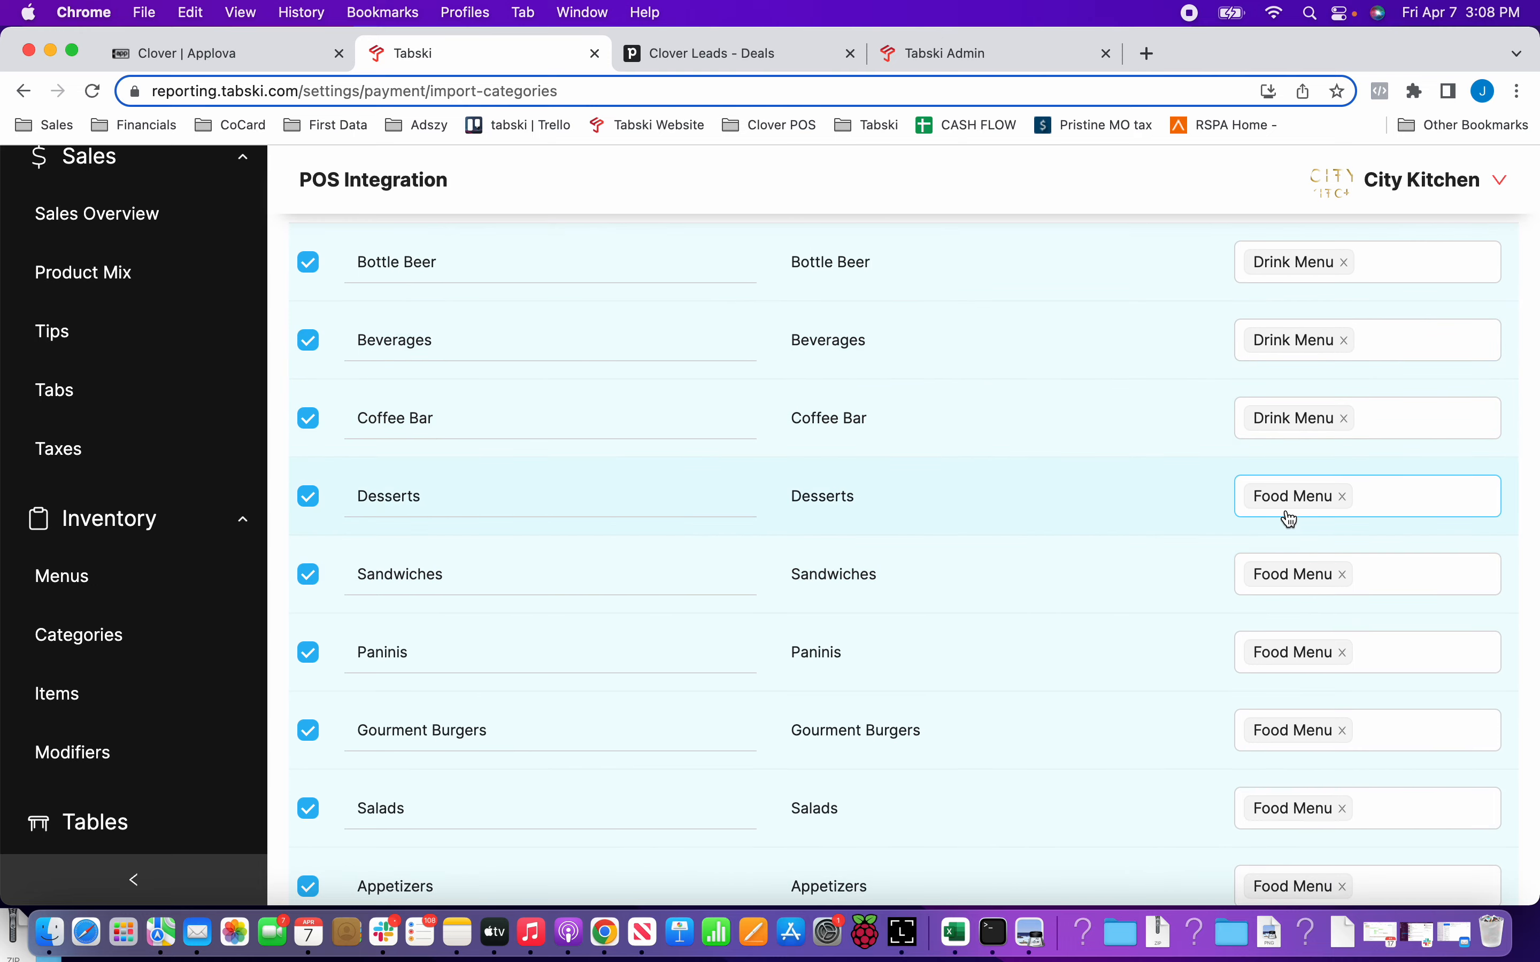
pyautogui.scroll(-1, 1257, 569)
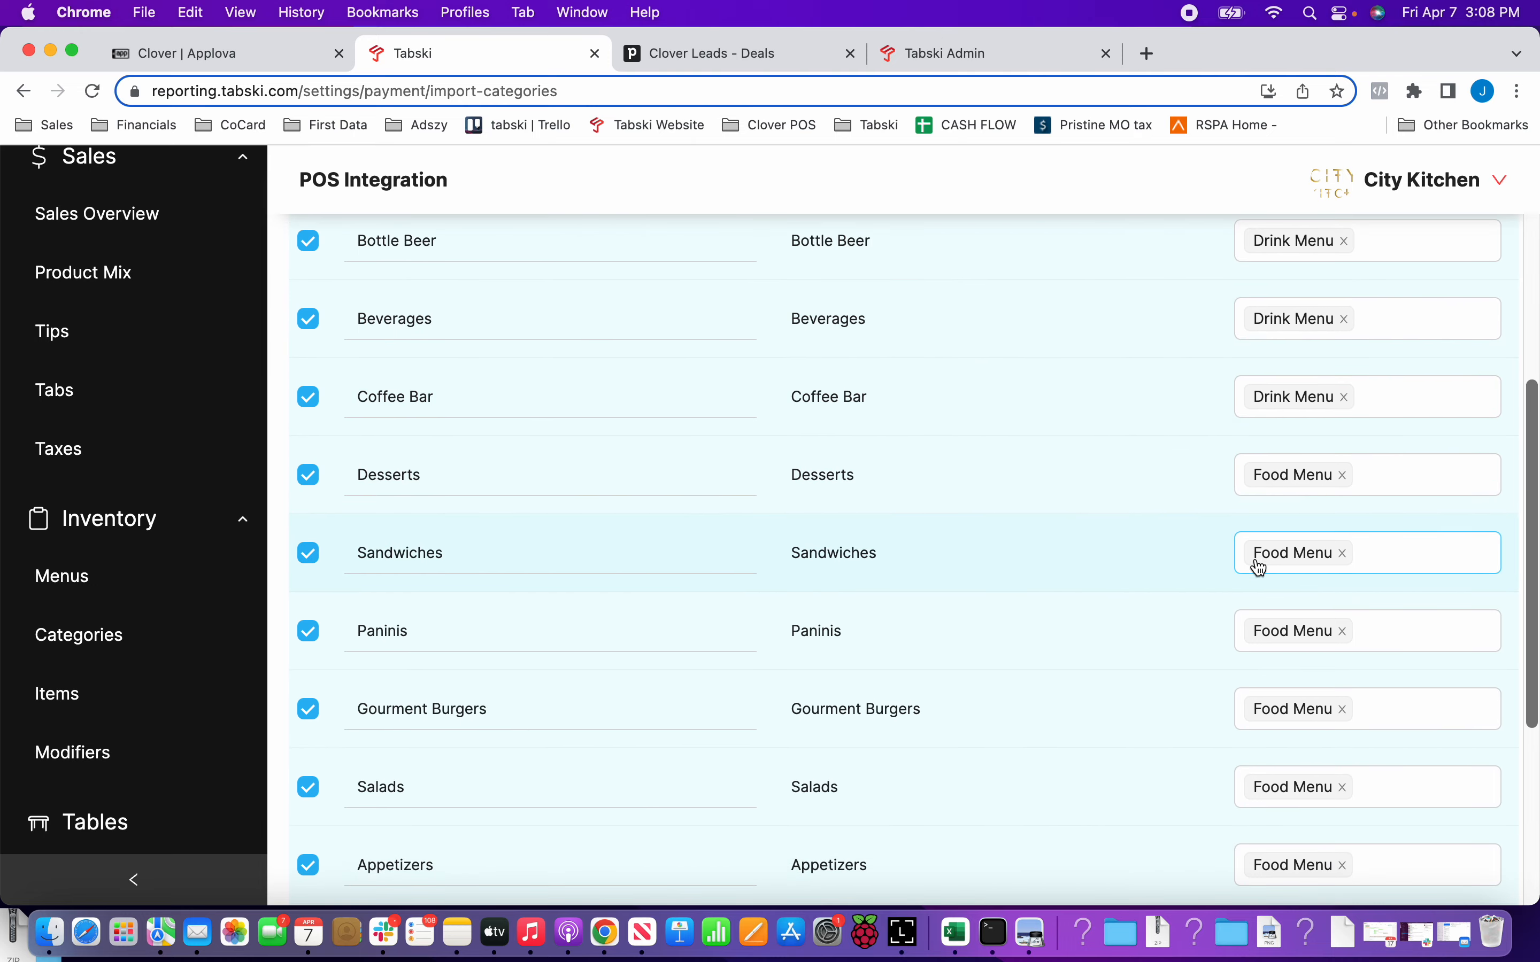
pyautogui.scroll(-5, 1263, 563)
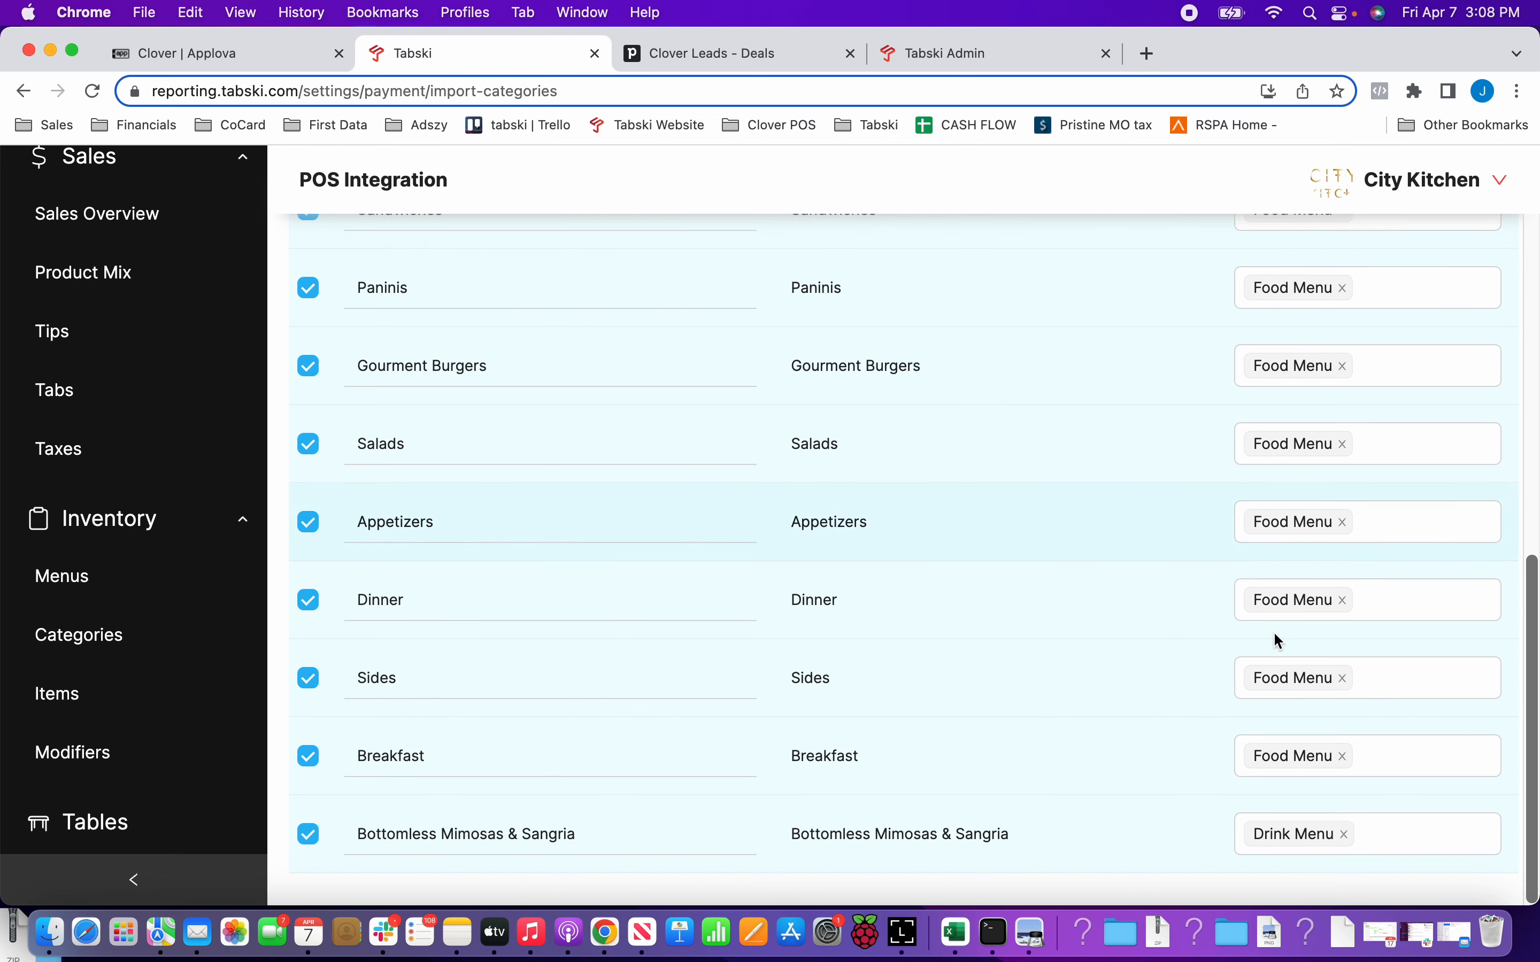
pyautogui.scroll(10, 1276, 686)
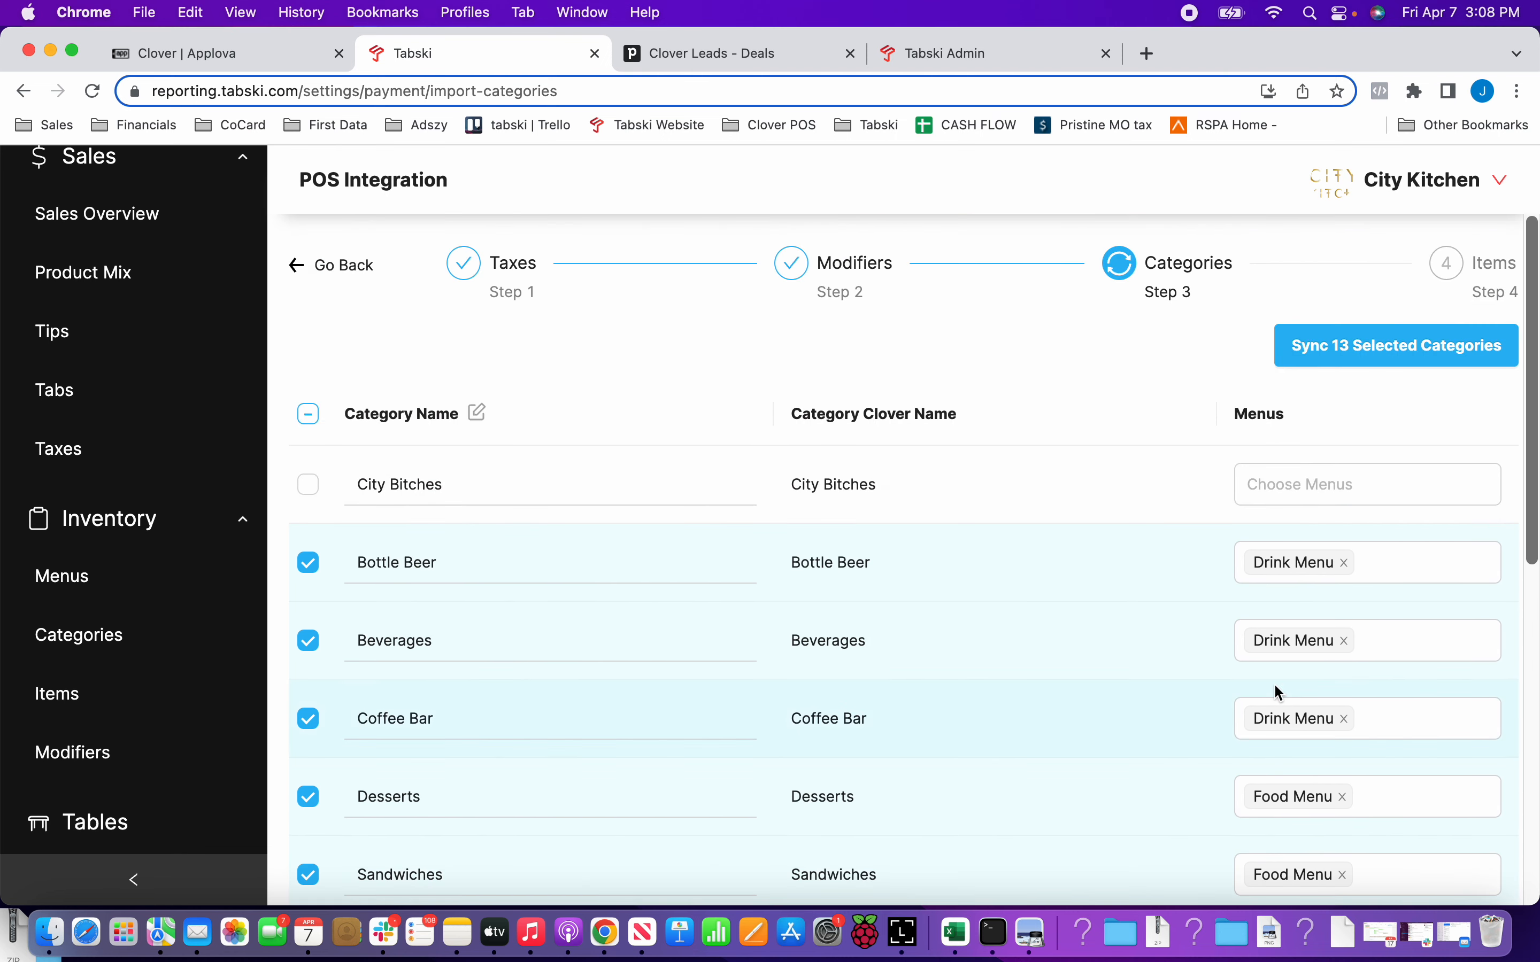
pyautogui.click(1339, 367)
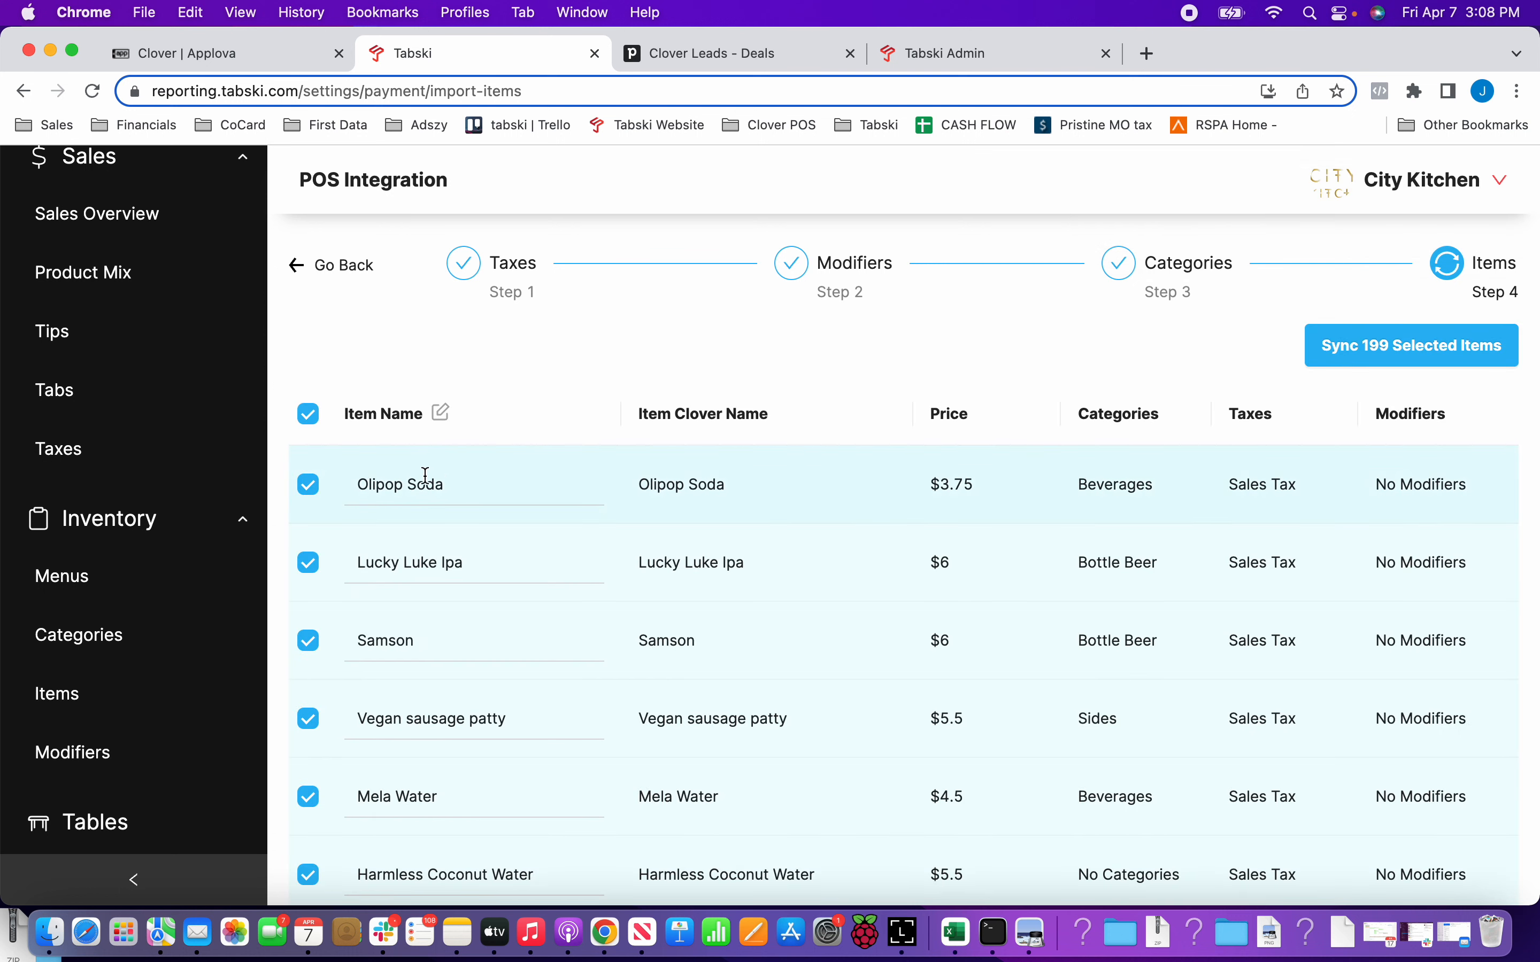
# Compare the editable name of the Olipop Soda item with its Clover name.
pyautogui.click(464, 481)
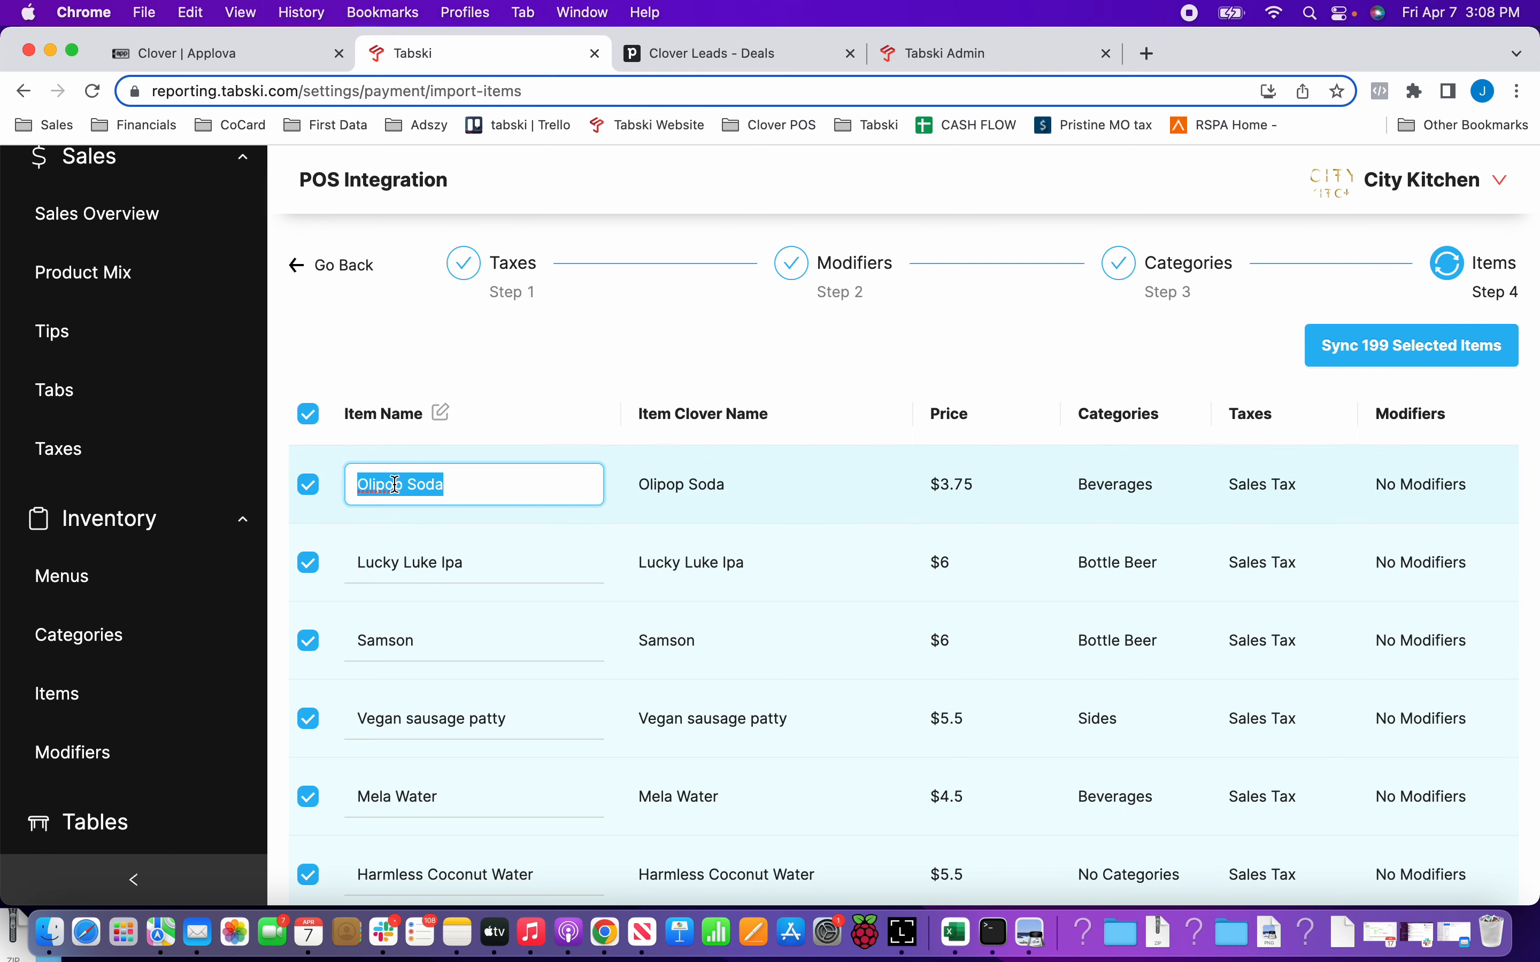
pyautogui.moveTo(639, 417); pyautogui.dragTo(794, 420)
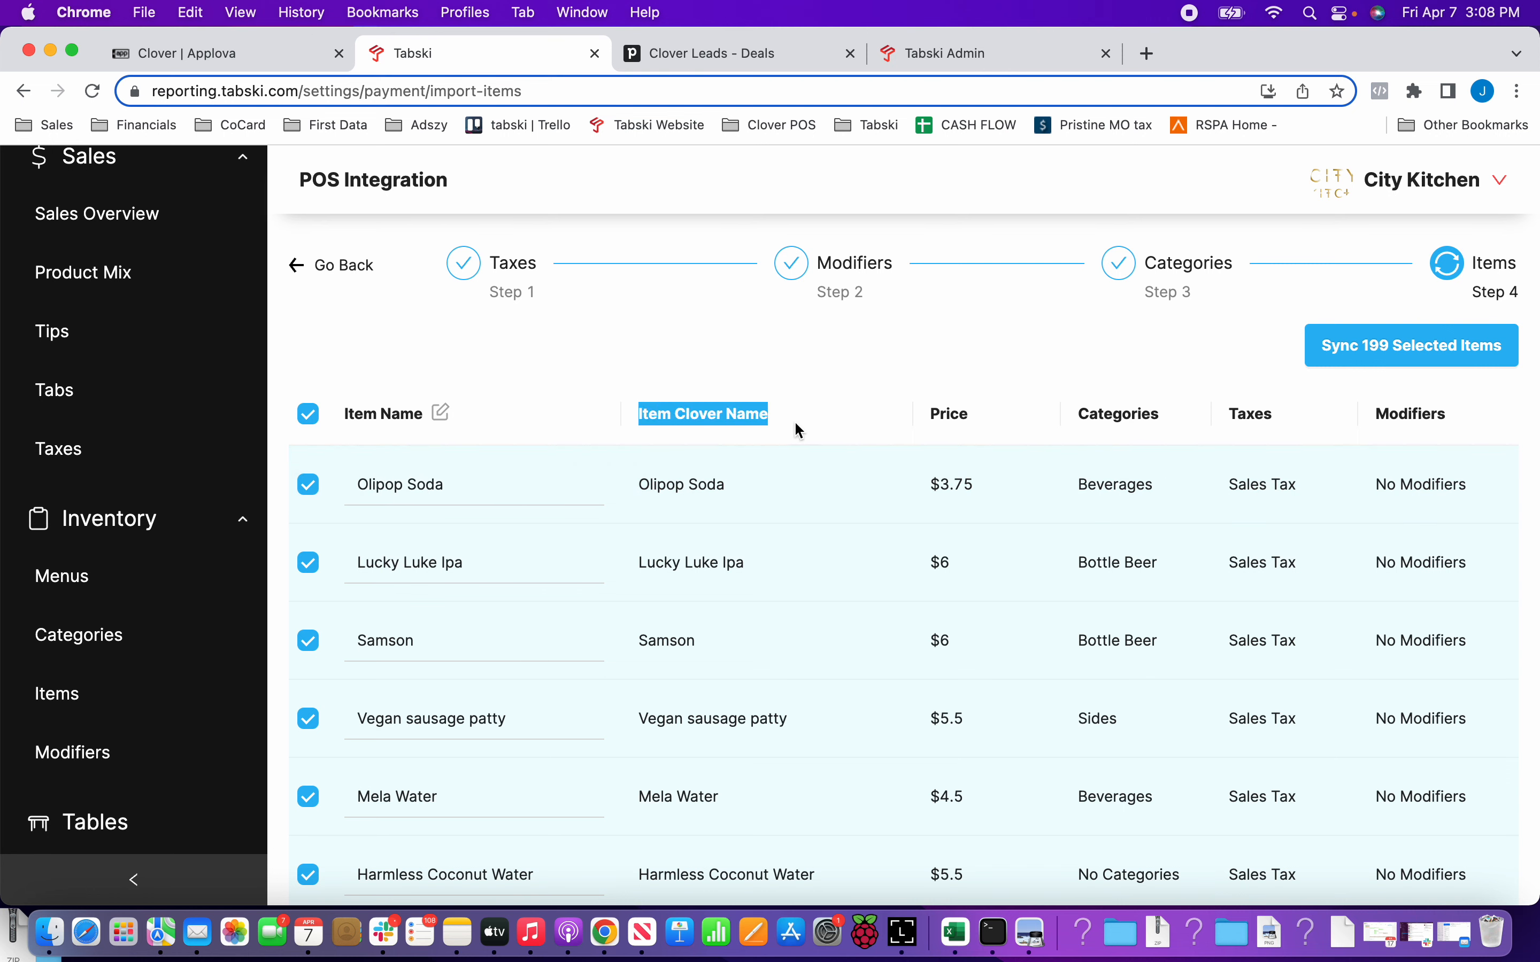
pyautogui.click(804, 372)
# Exclude the uncategorized items Harmless Coconut Water, Yoohoo, Matcha, Delivery Fee and Shot from the item import.
pyautogui.scroll(-5, 773, 417)
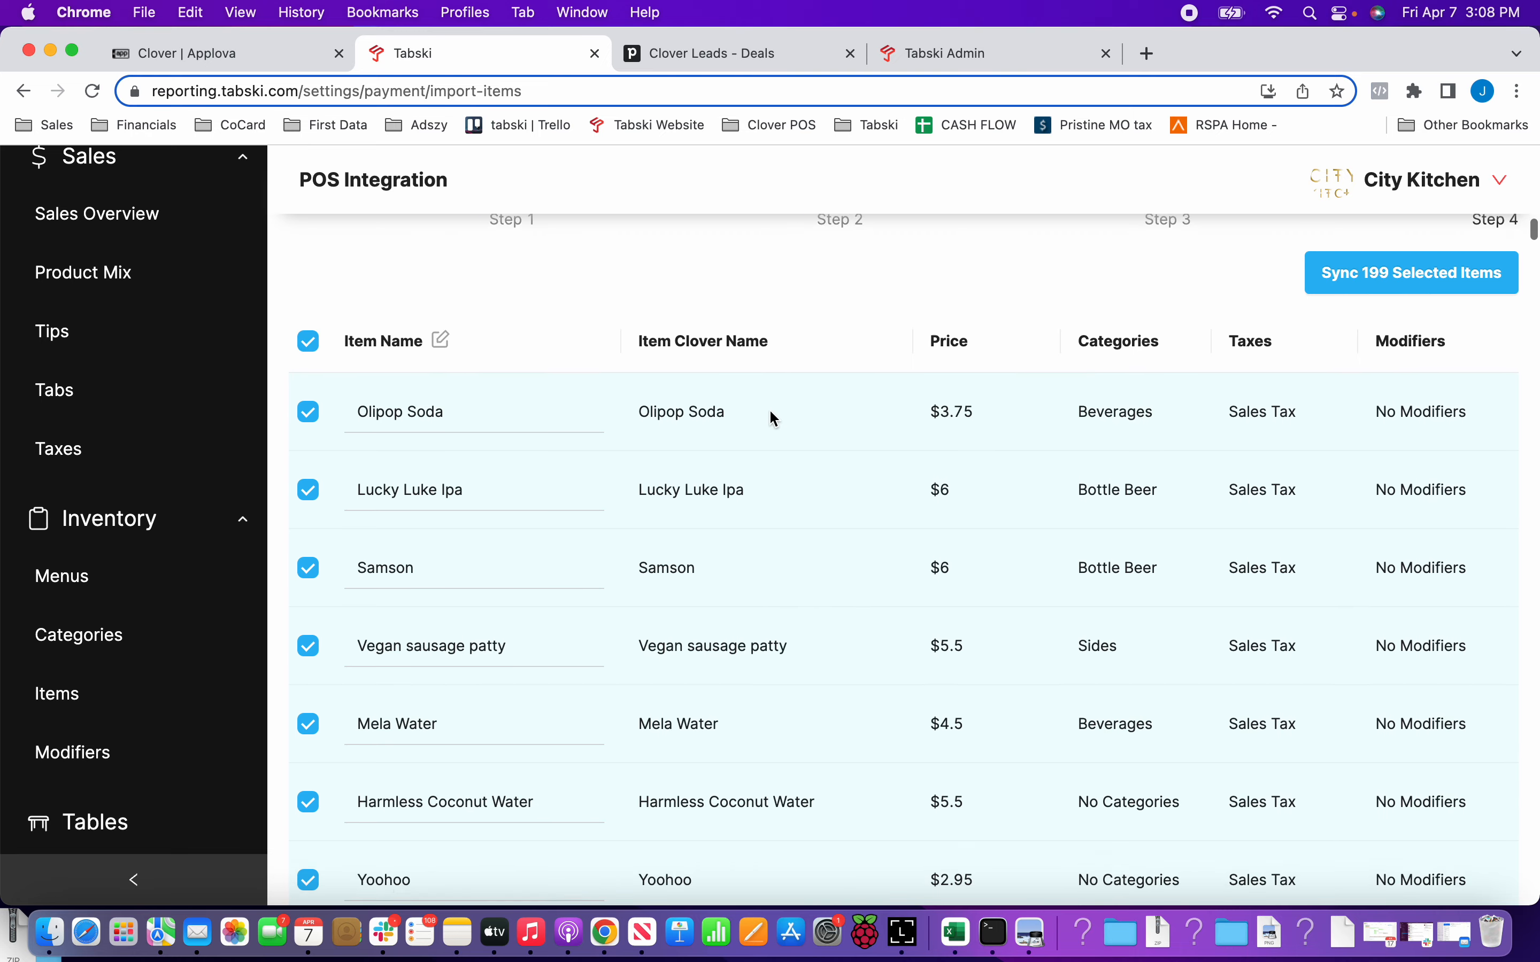
pyautogui.scroll(-5, 773, 417)
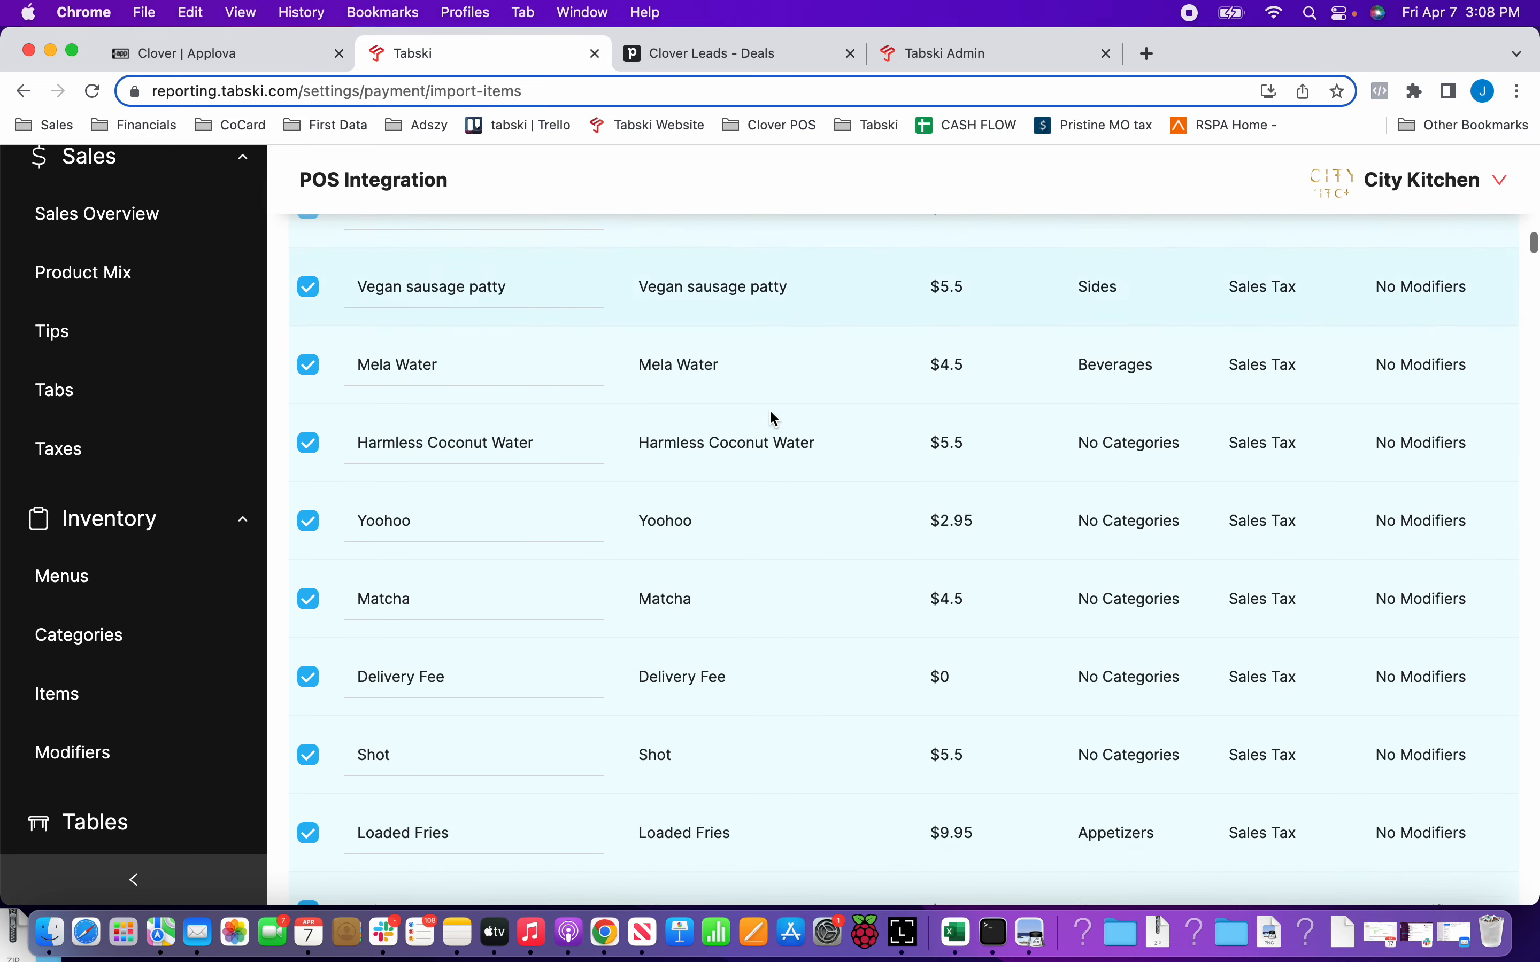
pyautogui.scroll(-3, 769, 409)
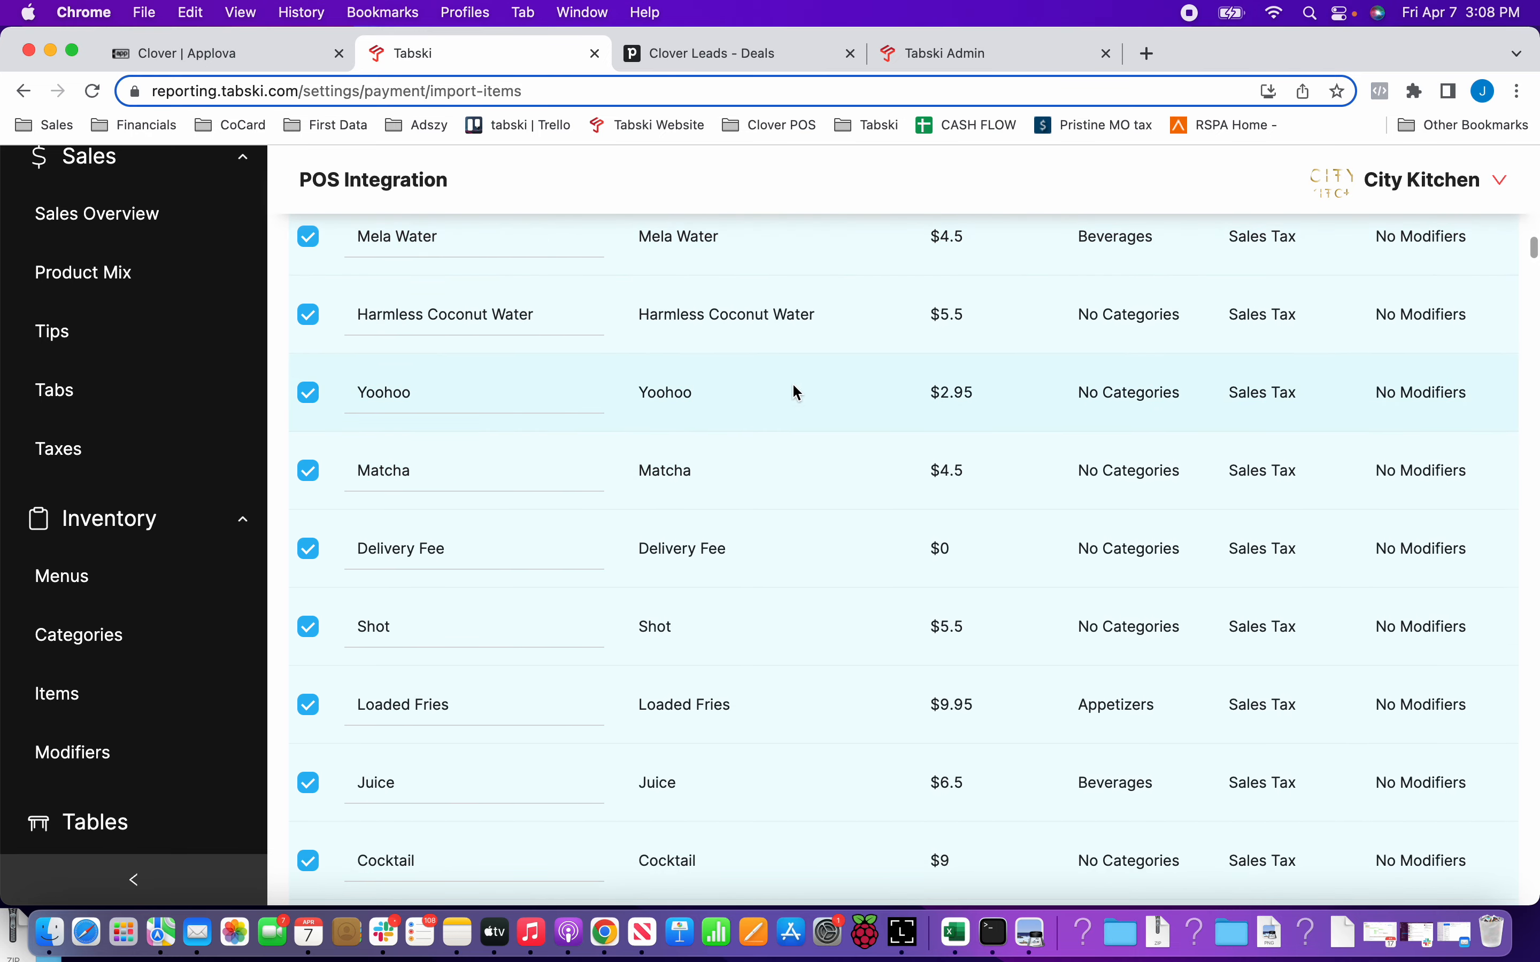
pyautogui.moveTo(1075, 316); pyautogui.dragTo(1231, 320)
pyautogui.moveTo(1081, 393); pyautogui.dragTo(1183, 394)
pyautogui.click(1151, 432)
pyautogui.click(310, 318)
pyautogui.click(311, 395)
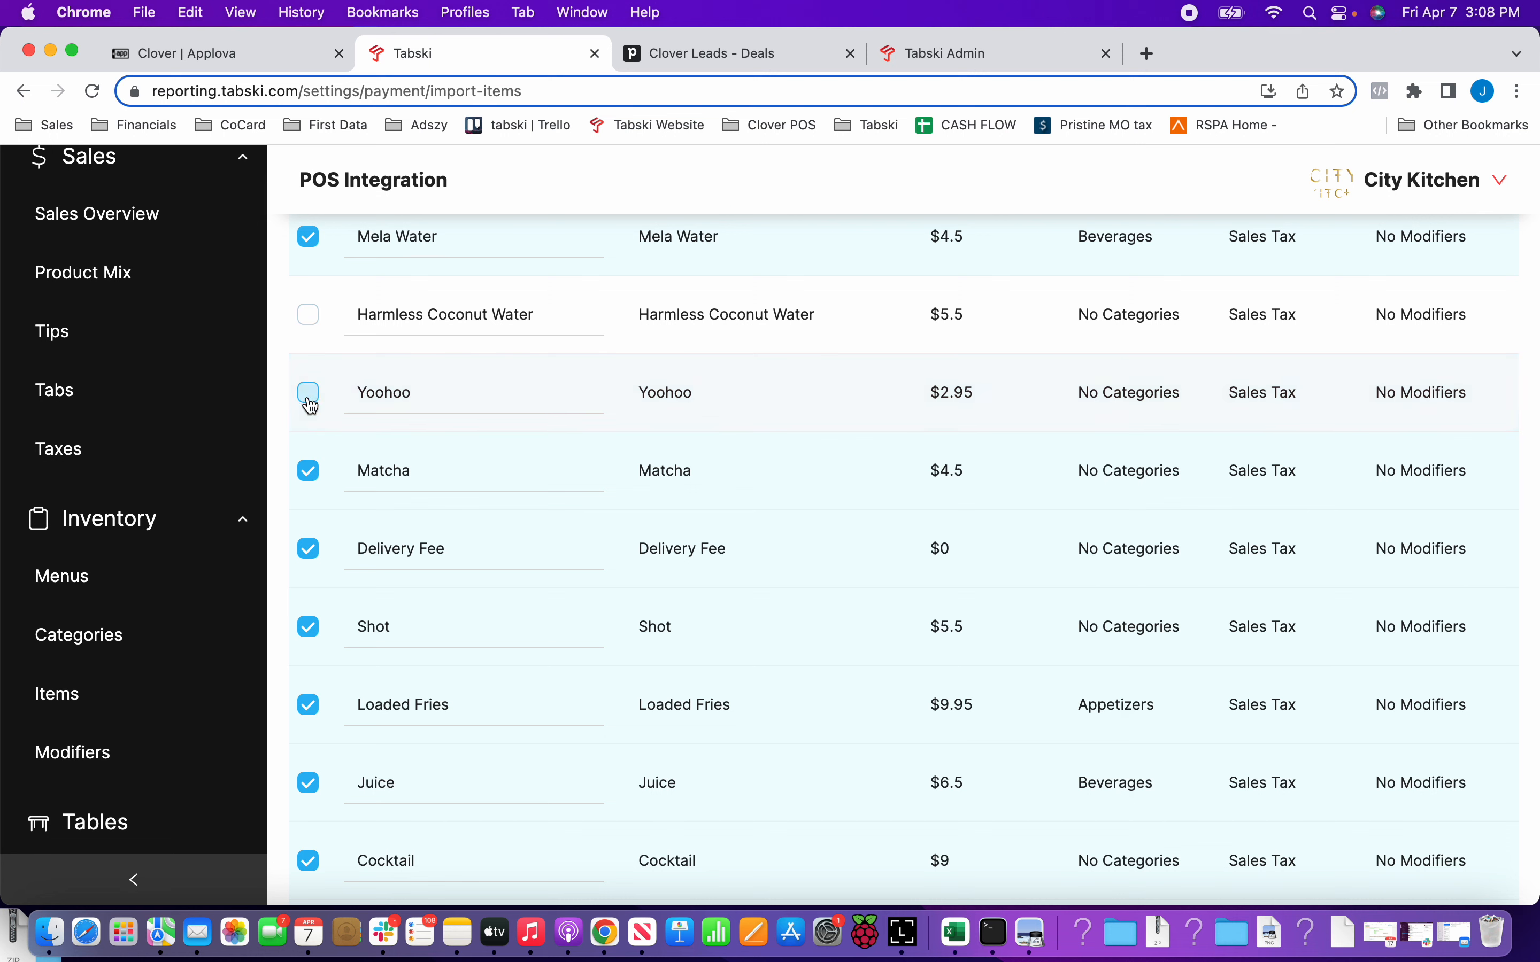
pyautogui.click(308, 471)
pyautogui.click(310, 554)
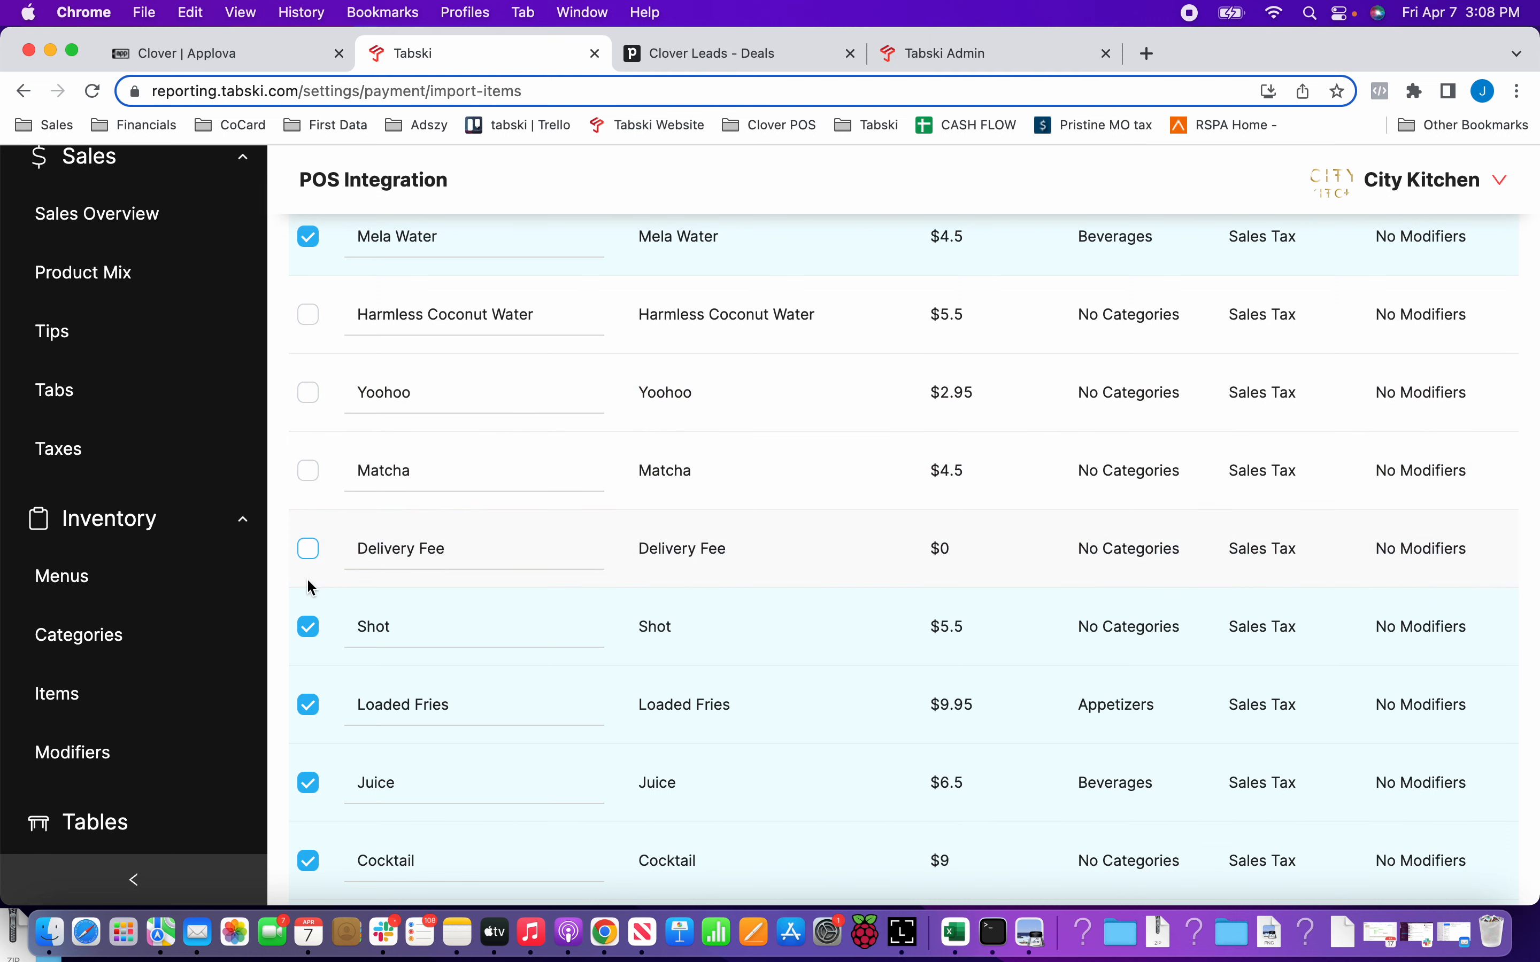
pyautogui.click(310, 628)
# Exclude the uncategorized Cocktail item from the import and review the items further down the list.
pyautogui.scroll(-1, 454, 686)
pyautogui.scroll(-6, 455, 686)
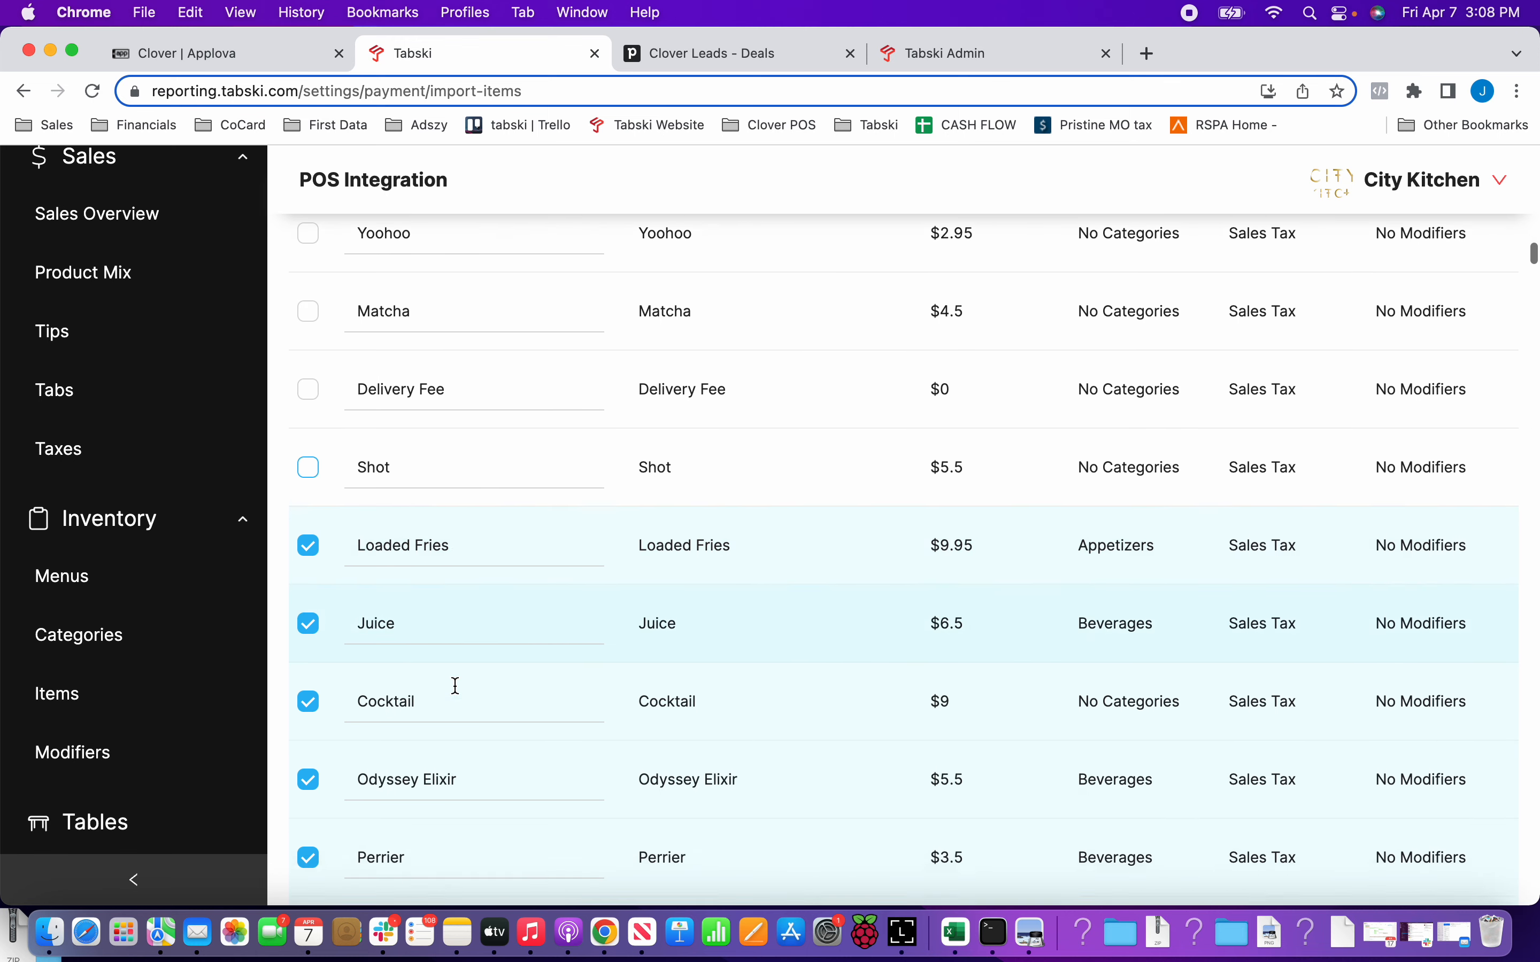
pyautogui.scroll(-1, 457, 692)
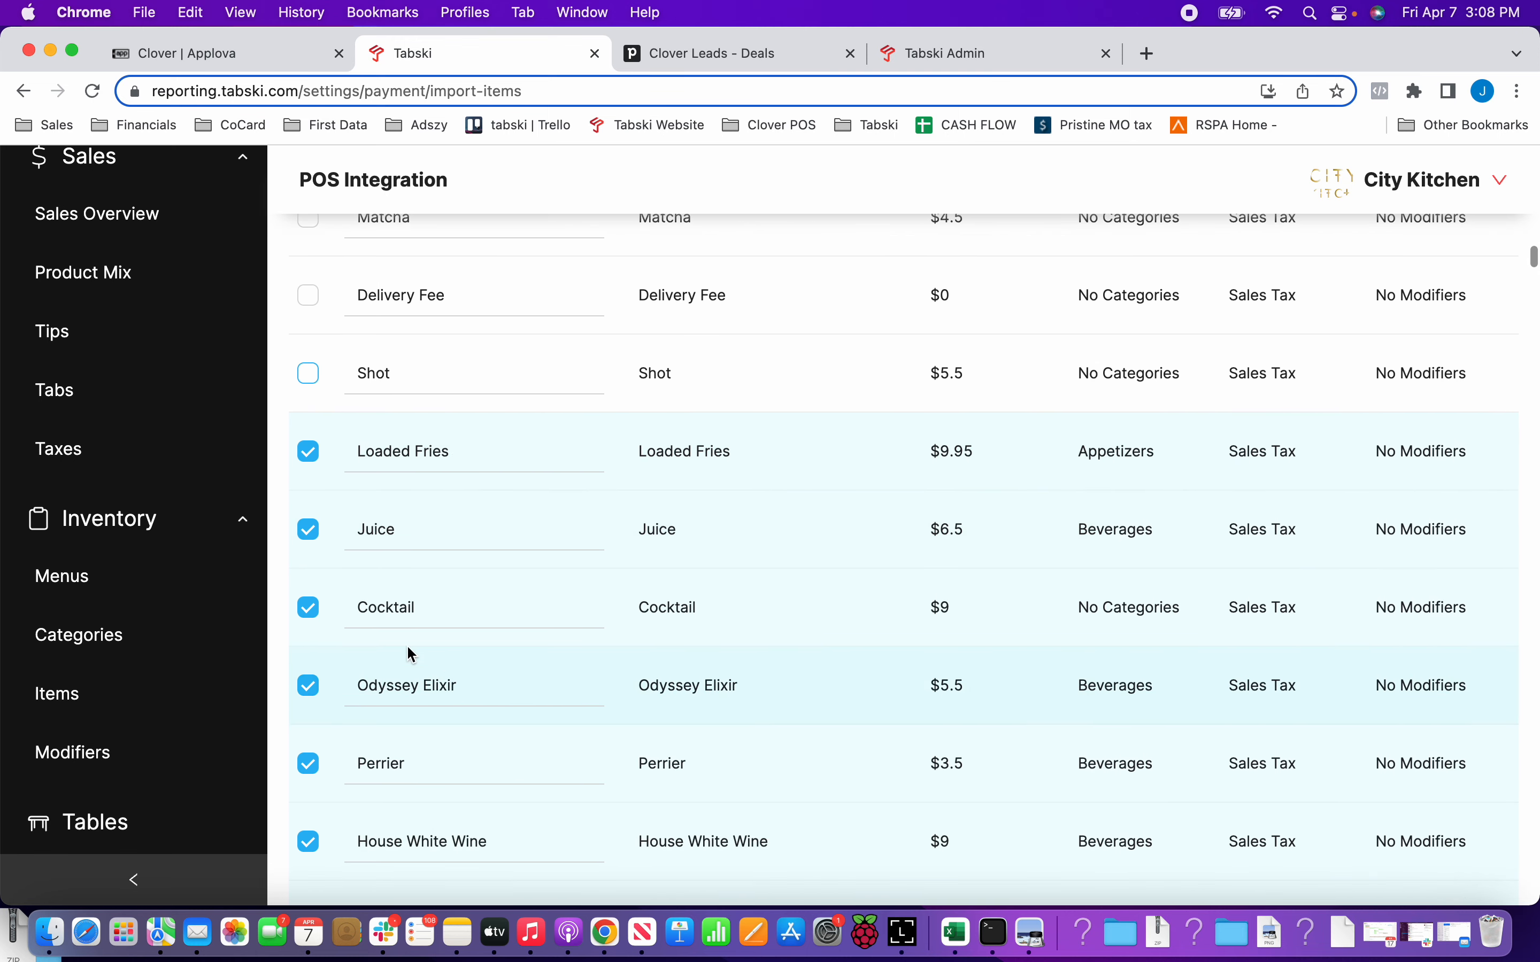
pyautogui.click(309, 609)
pyautogui.scroll(-7, 1100, 559)
pyautogui.scroll(-15, 1103, 558)
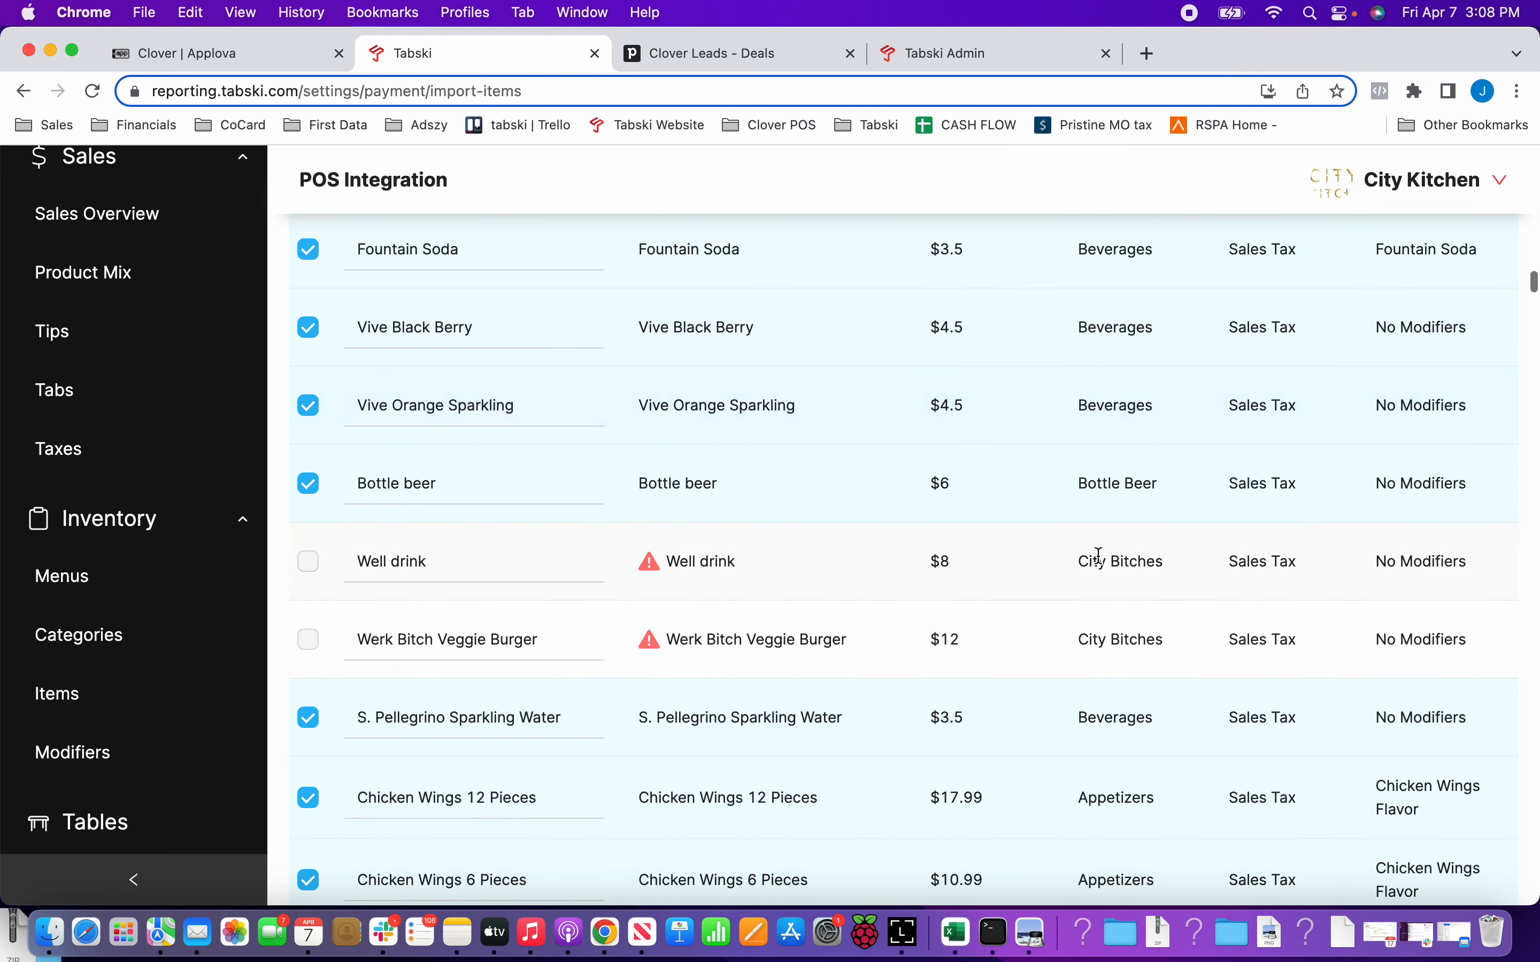
# Exclude the uncategorized items Mountain Valley 500 Ml, Niagra 1 Liter, Lucky Luke Beer and Suja from the item import.
pyautogui.scroll(-14, 571, 491)
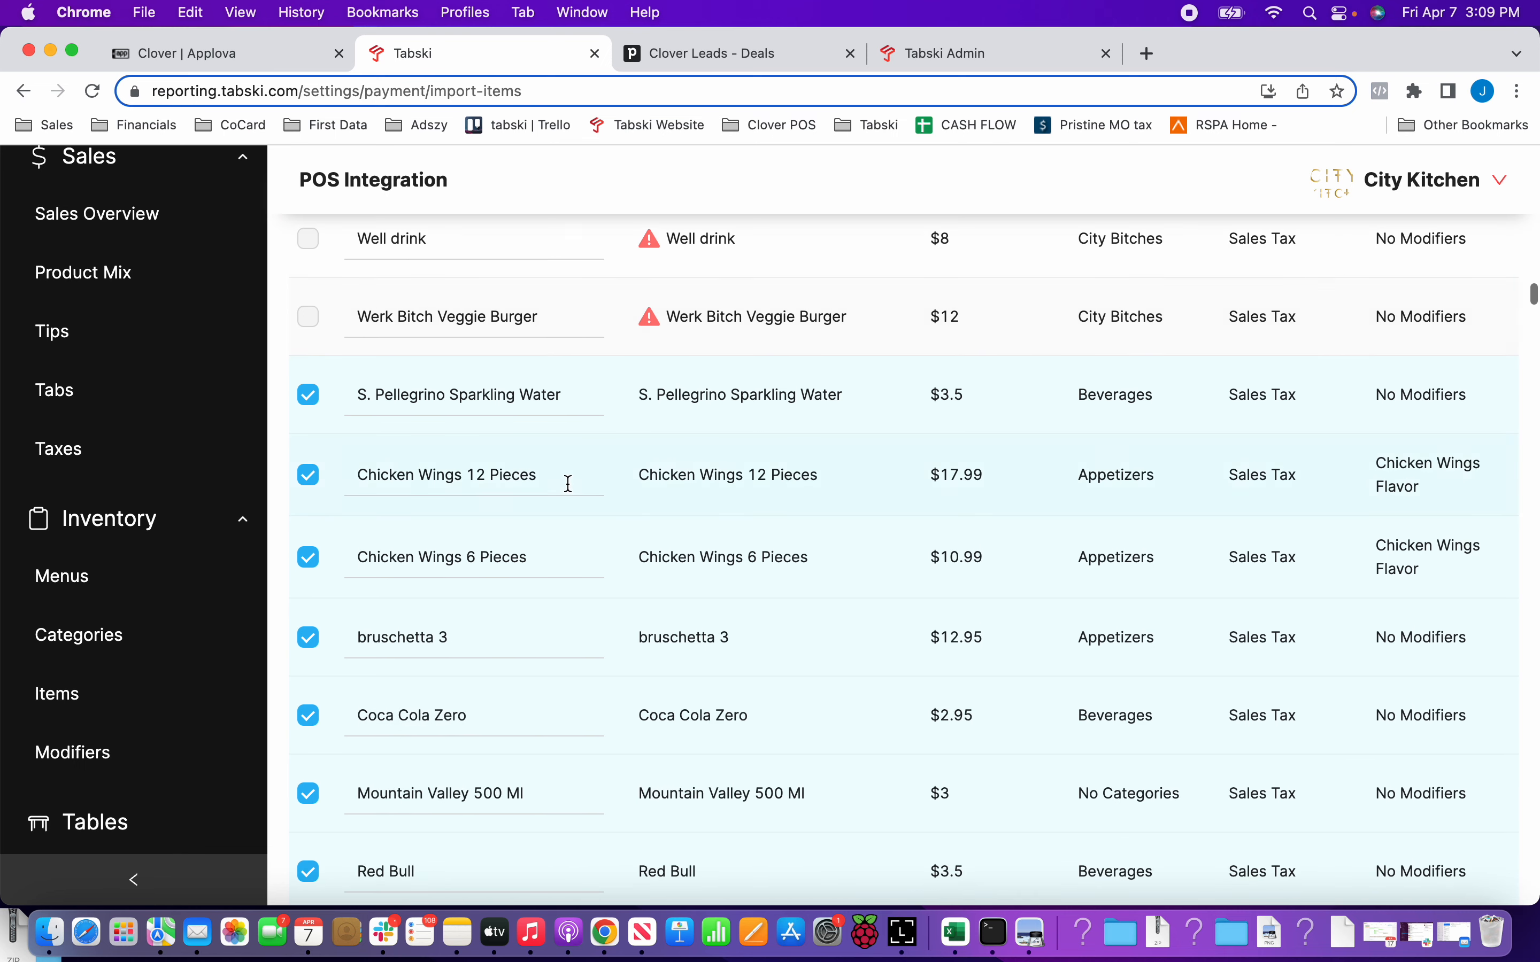
pyautogui.scroll(-1, 570, 484)
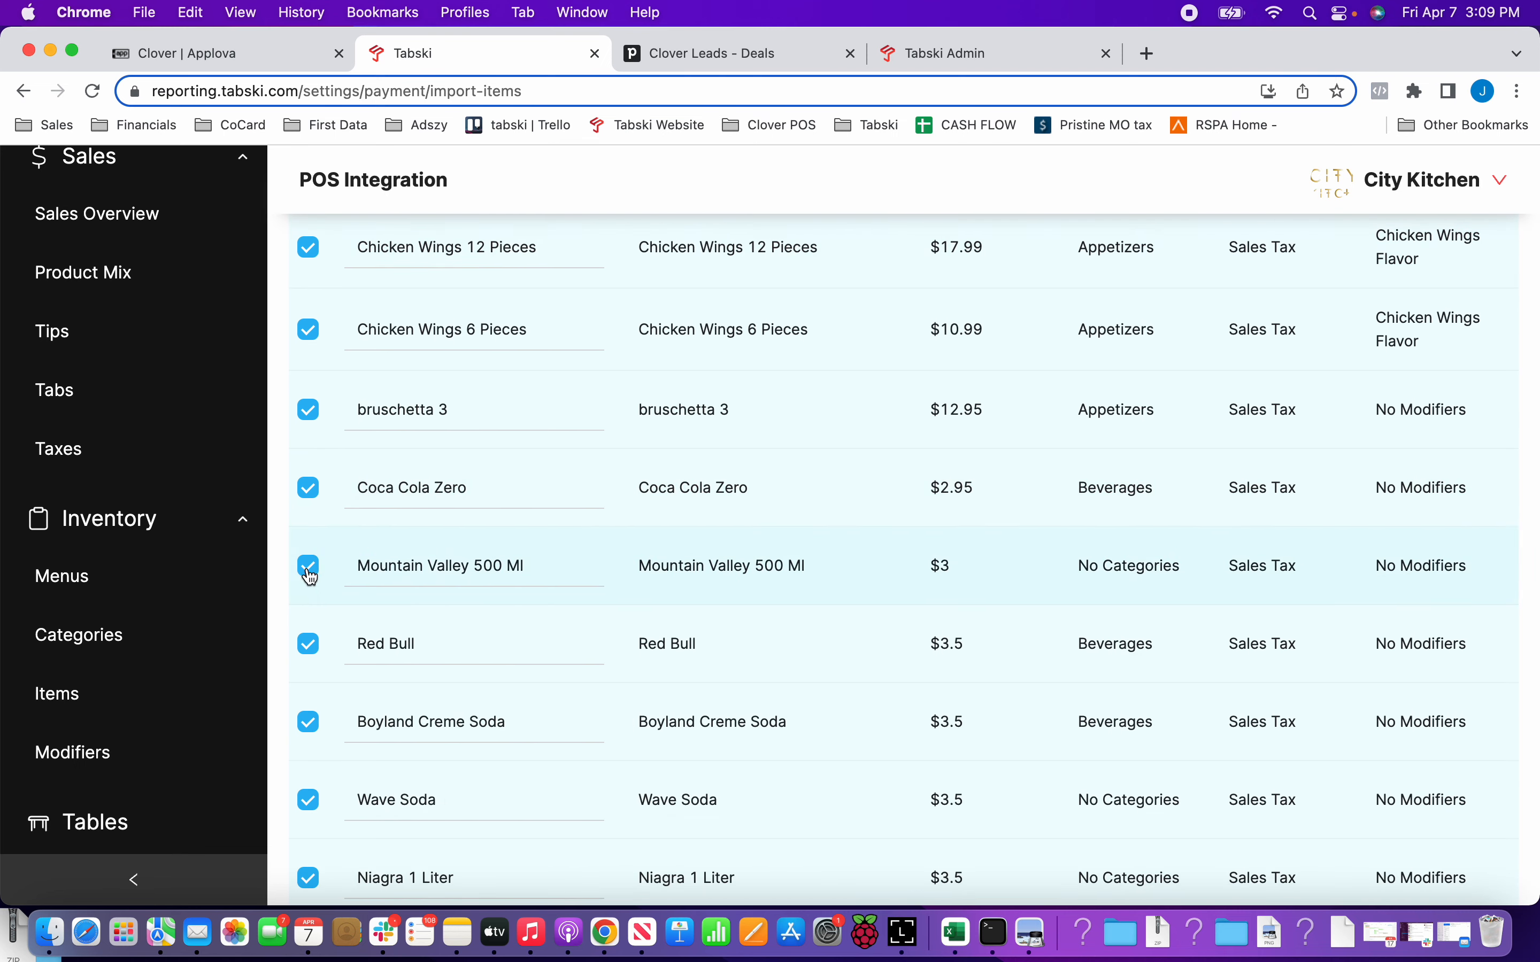
pyautogui.click(308, 567)
pyautogui.scroll(-7, 674, 640)
pyautogui.scroll(-8, 675, 636)
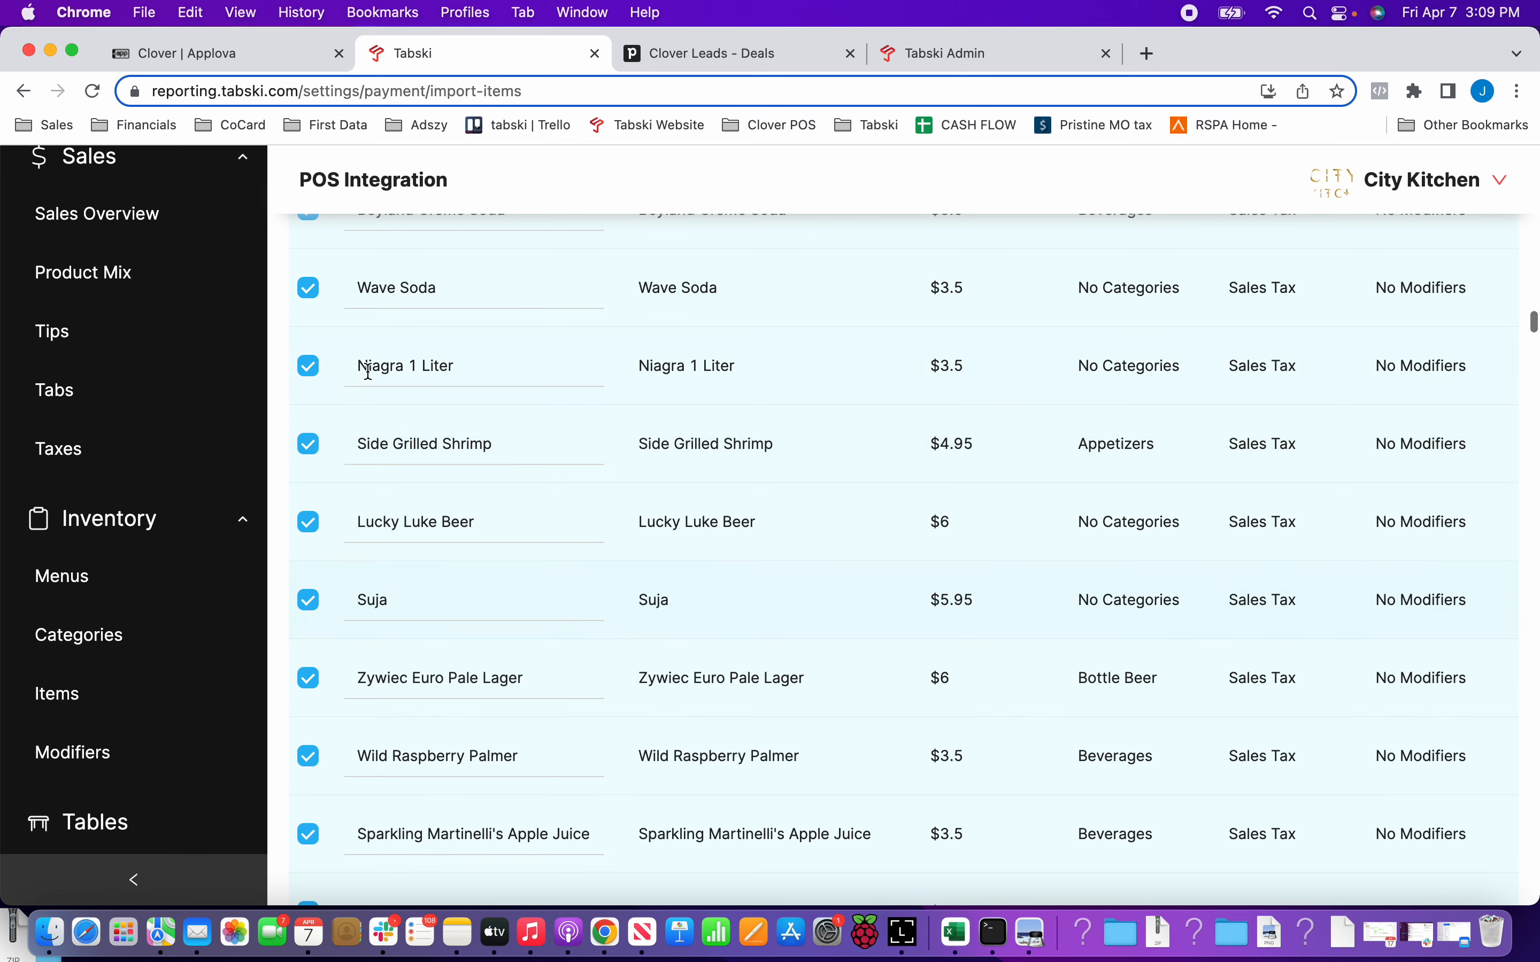
pyautogui.click(307, 366)
pyautogui.scroll(-2, 784, 519)
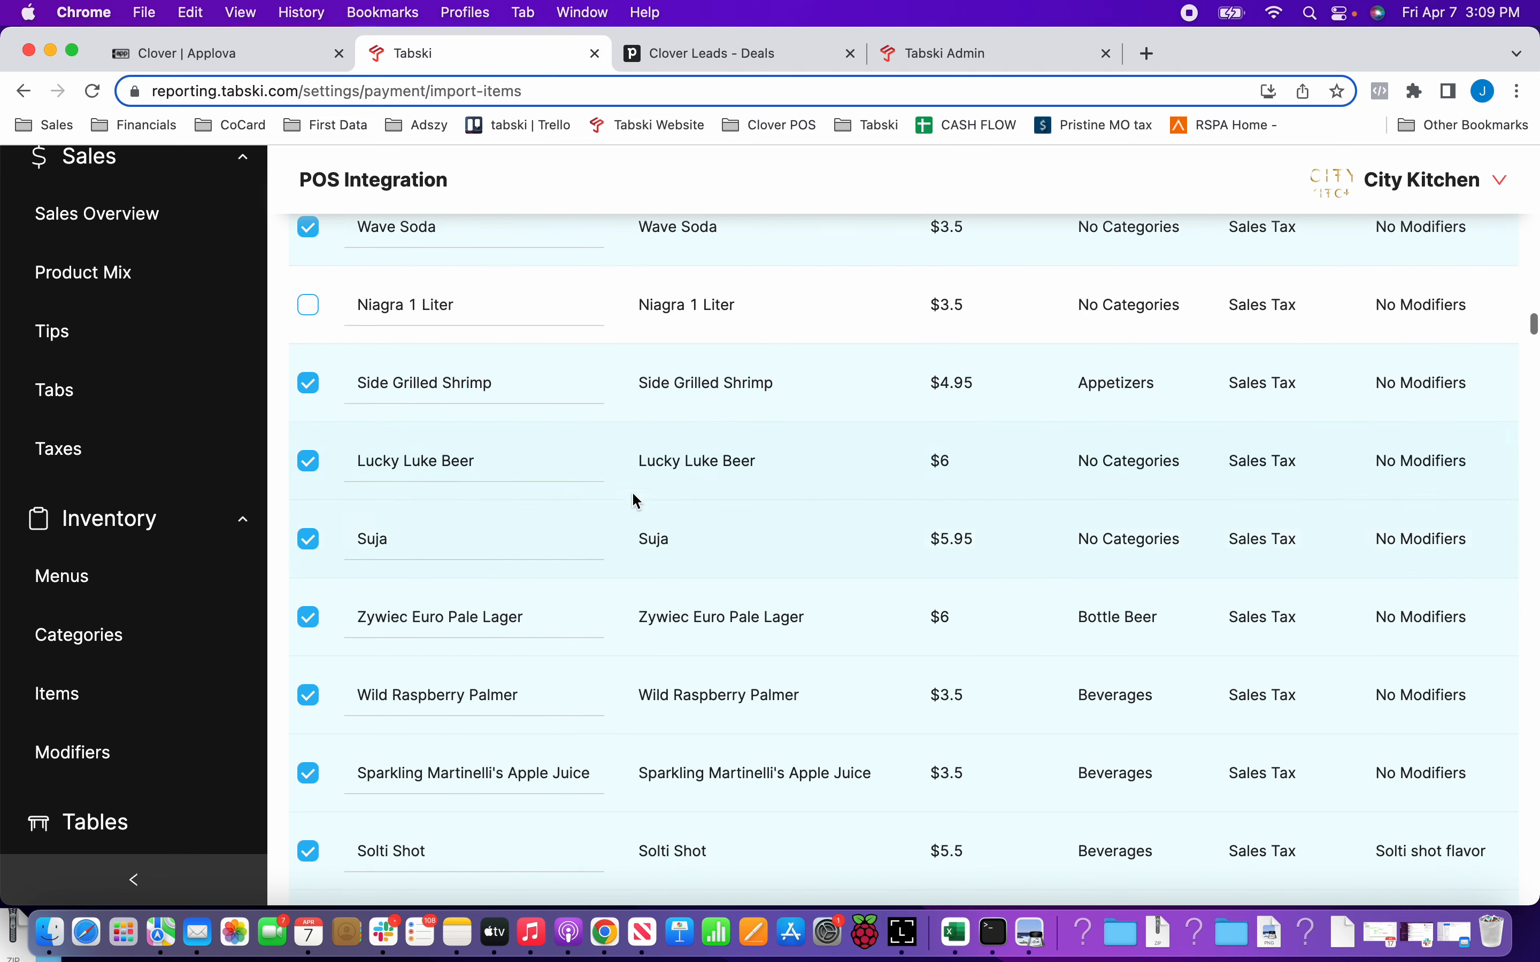
pyautogui.click(308, 460)
pyautogui.click(309, 538)
pyautogui.scroll(-20, 687, 541)
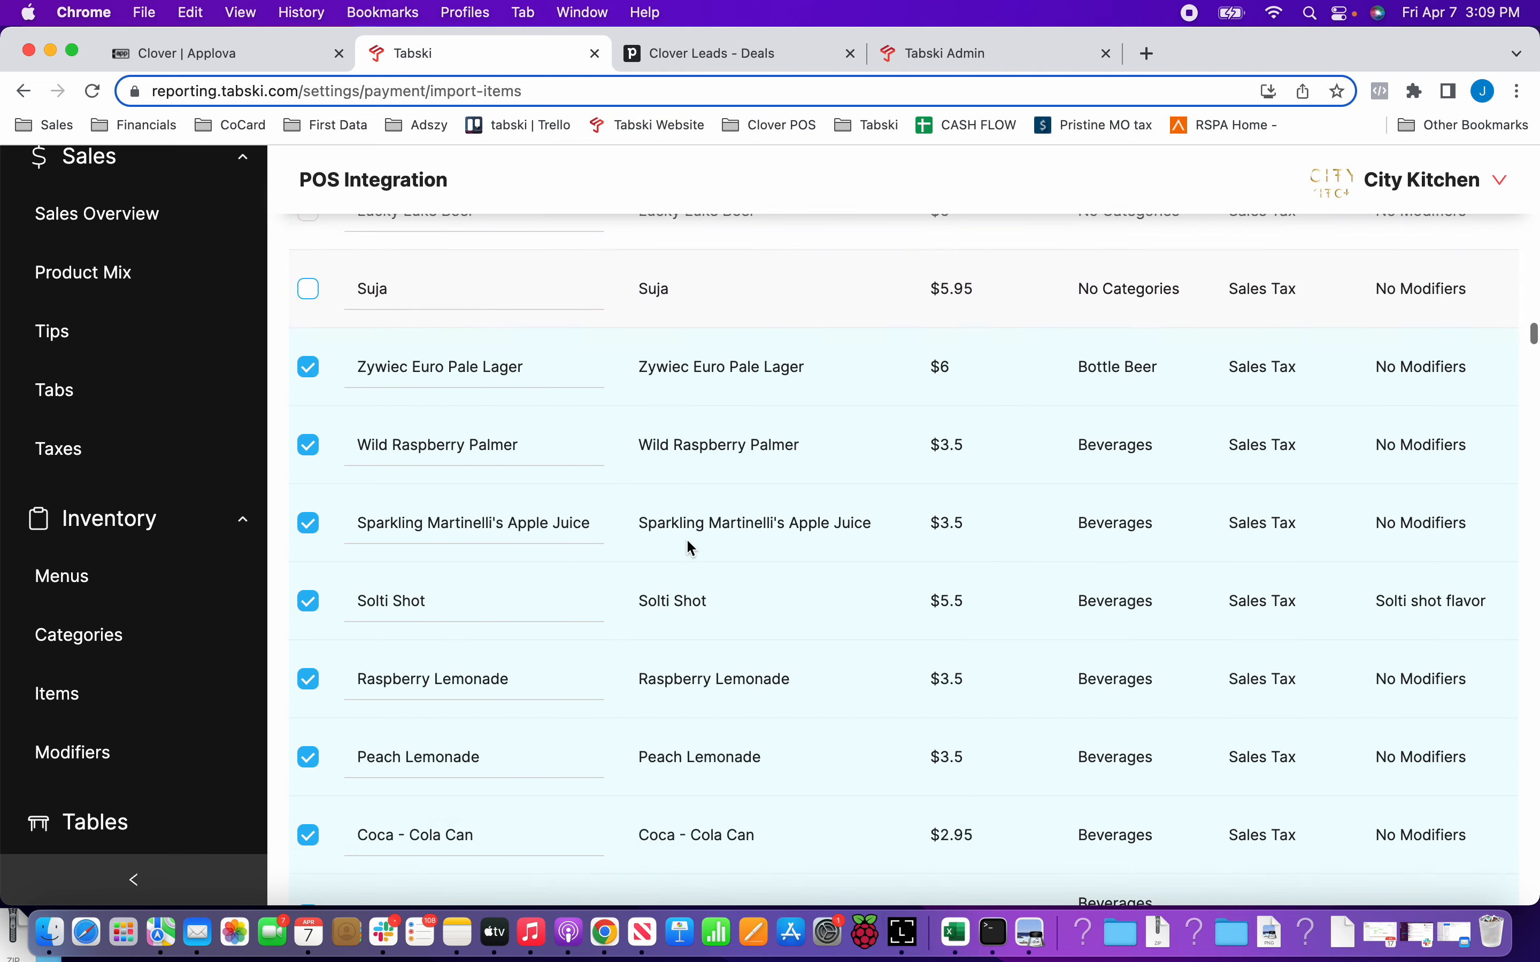
# Review the categories, taxes and modifiers of the remaining import items down to the end of the list.
pyautogui.scroll(-12, 690, 548)
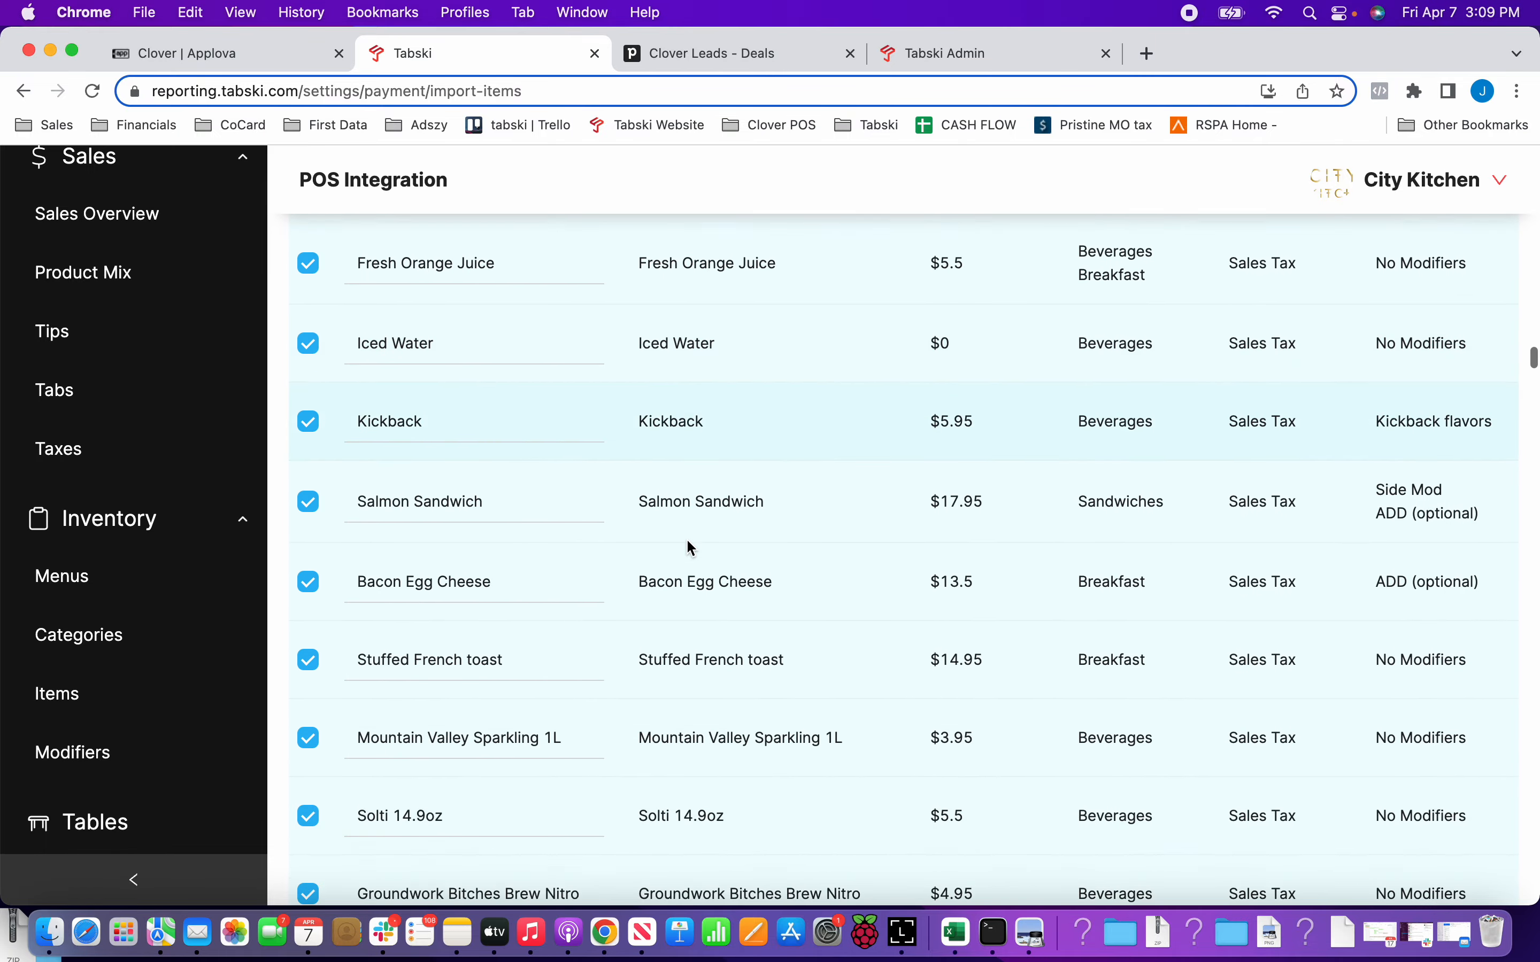
pyautogui.scroll(-4, 690, 548)
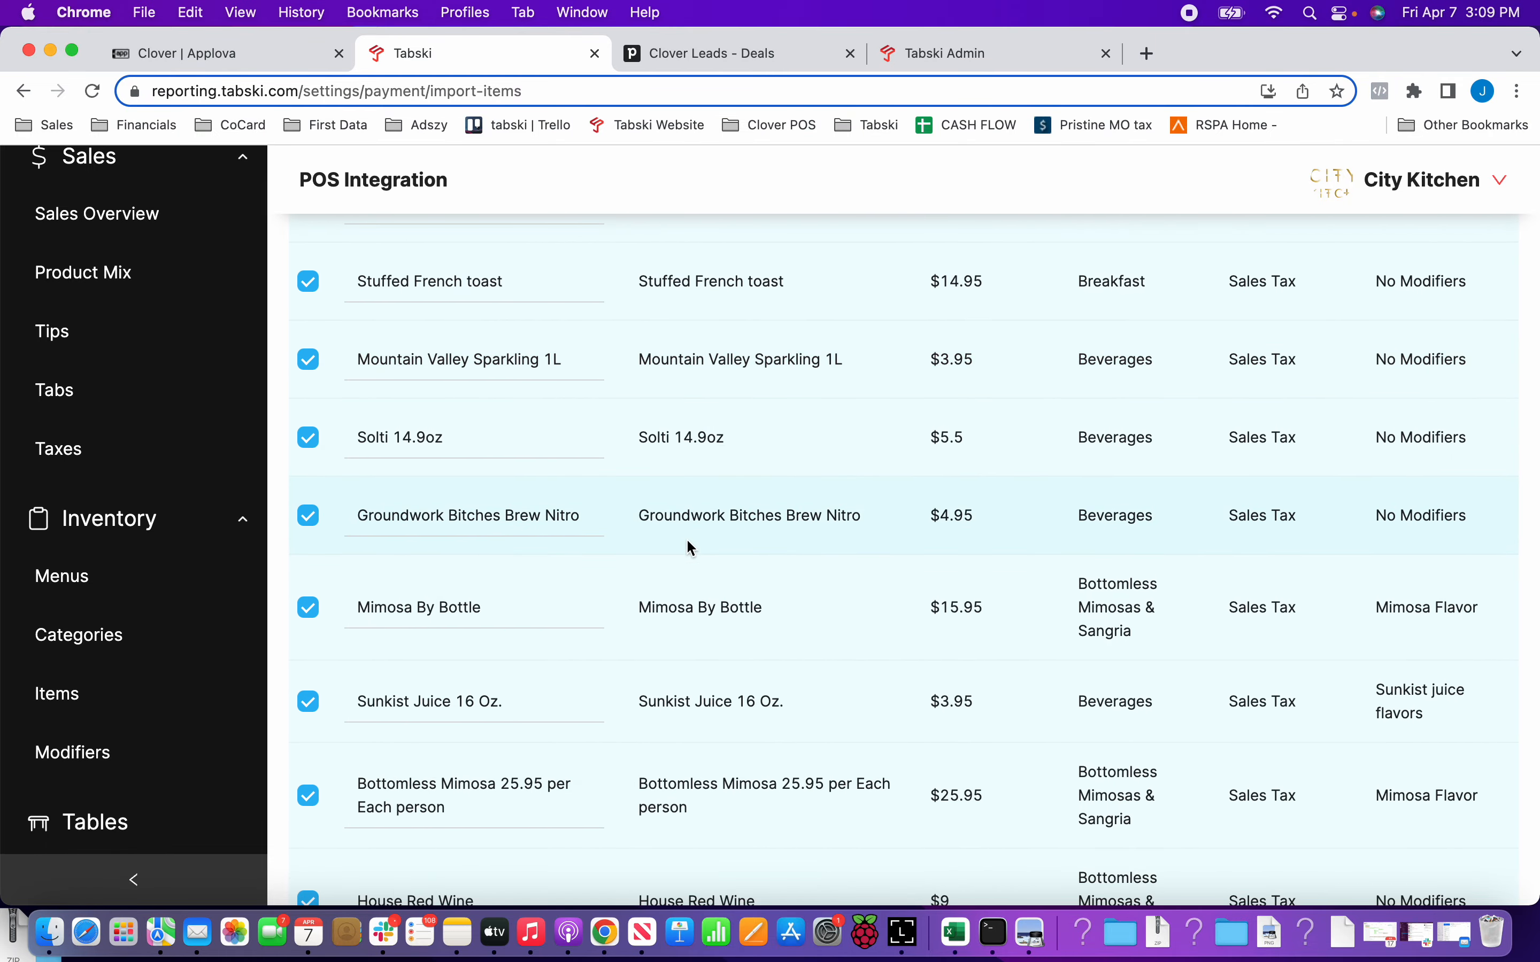
pyautogui.scroll(-19, 687, 541)
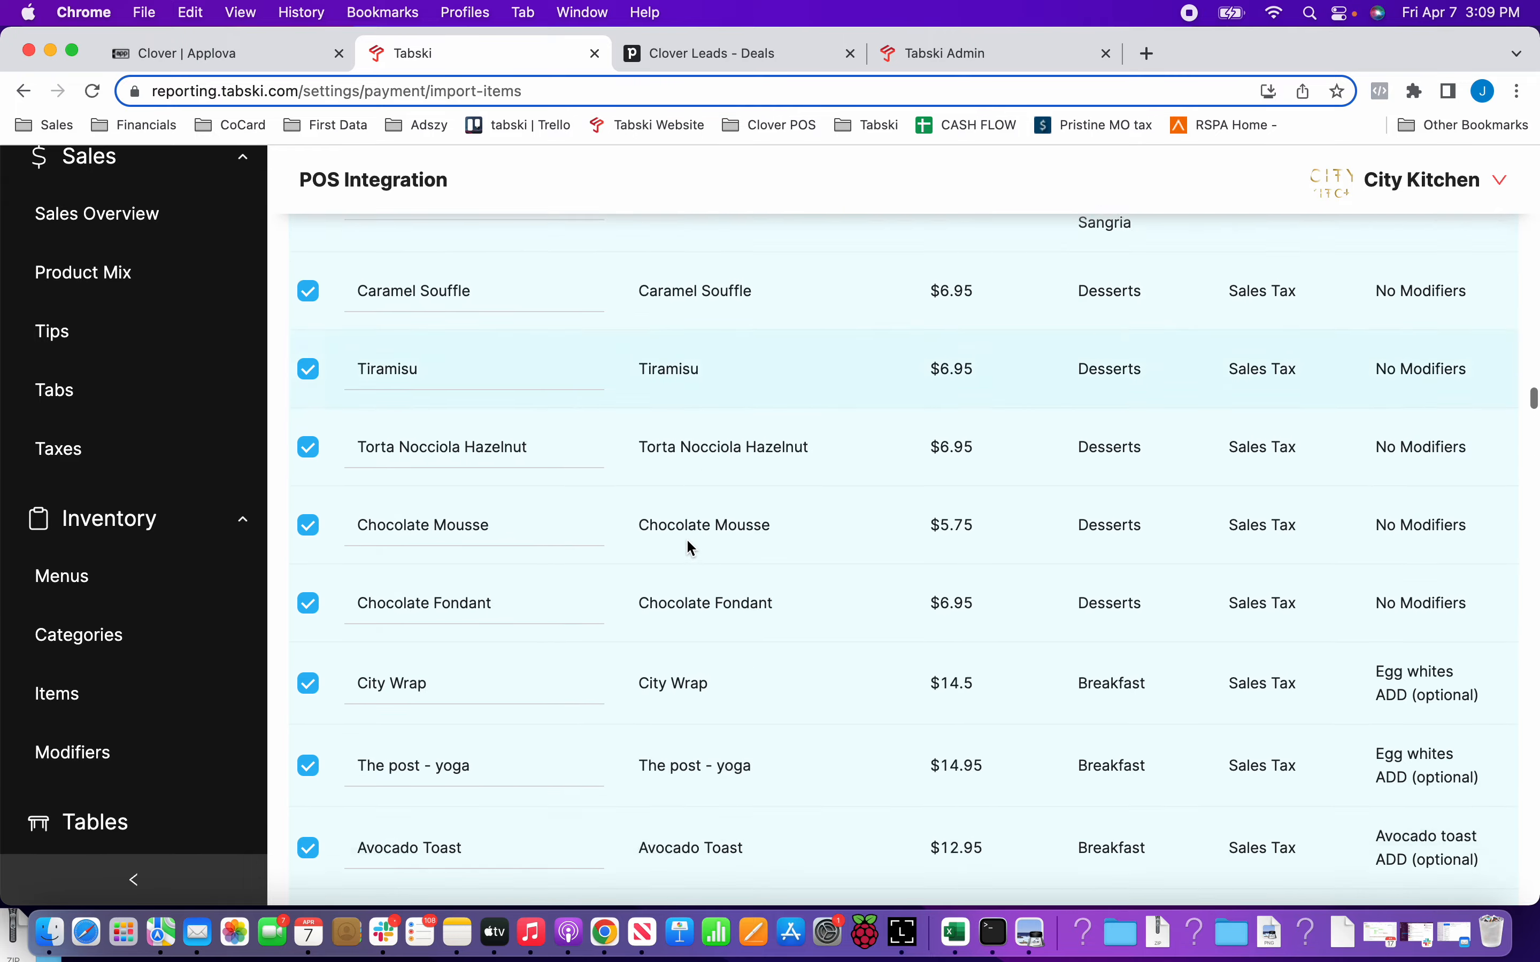
pyautogui.scroll(-20, 690, 546)
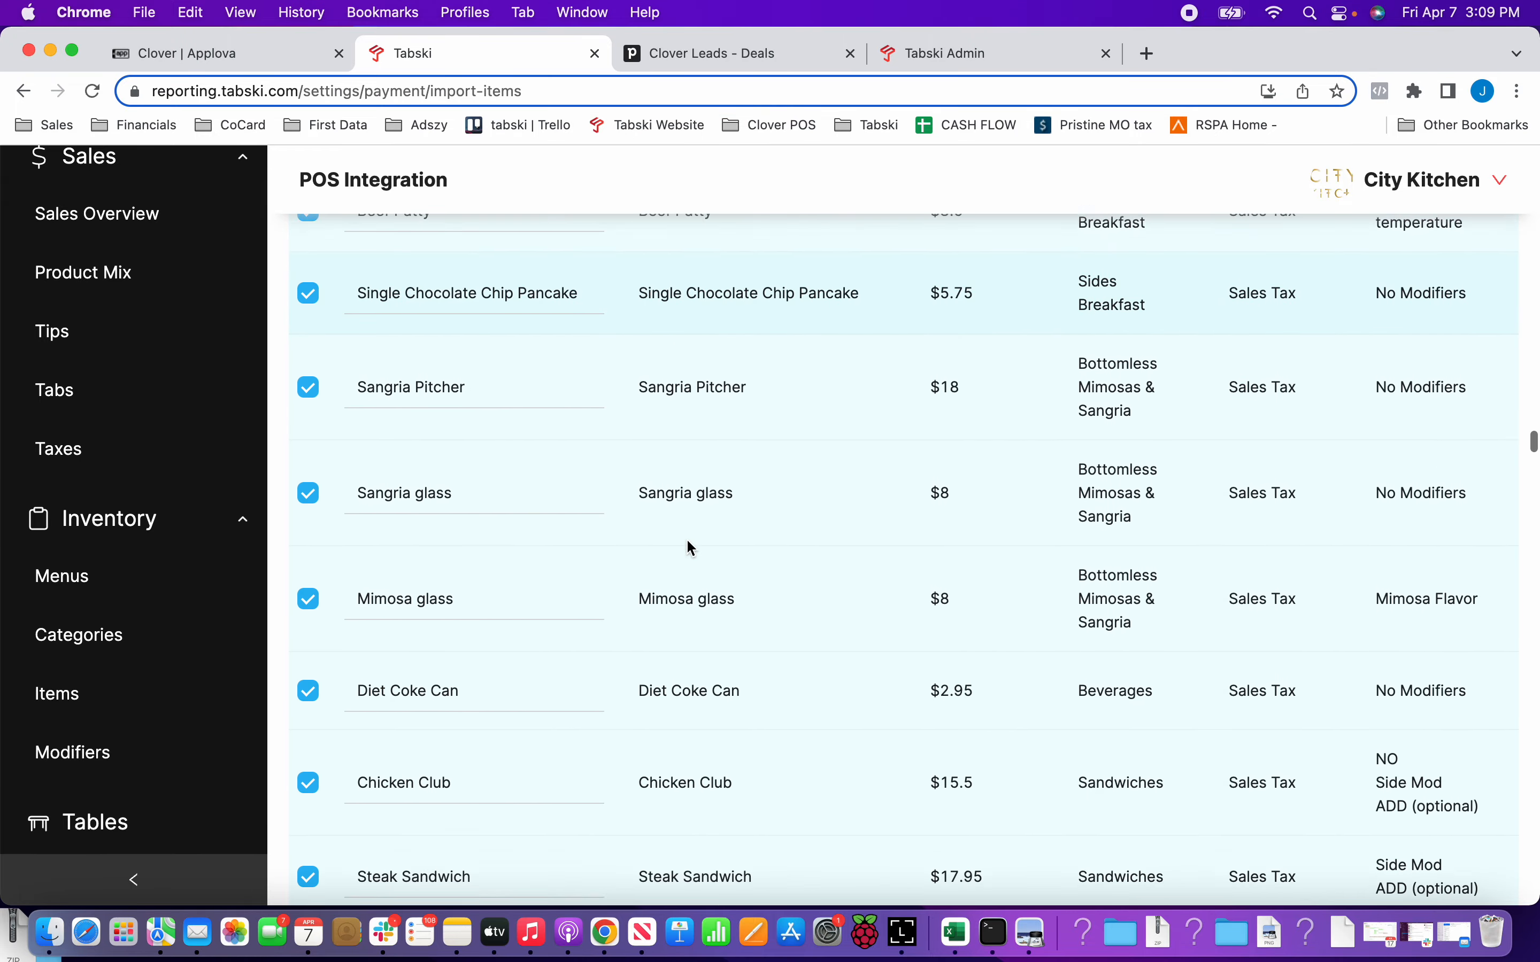
pyautogui.scroll(-20, 689, 542)
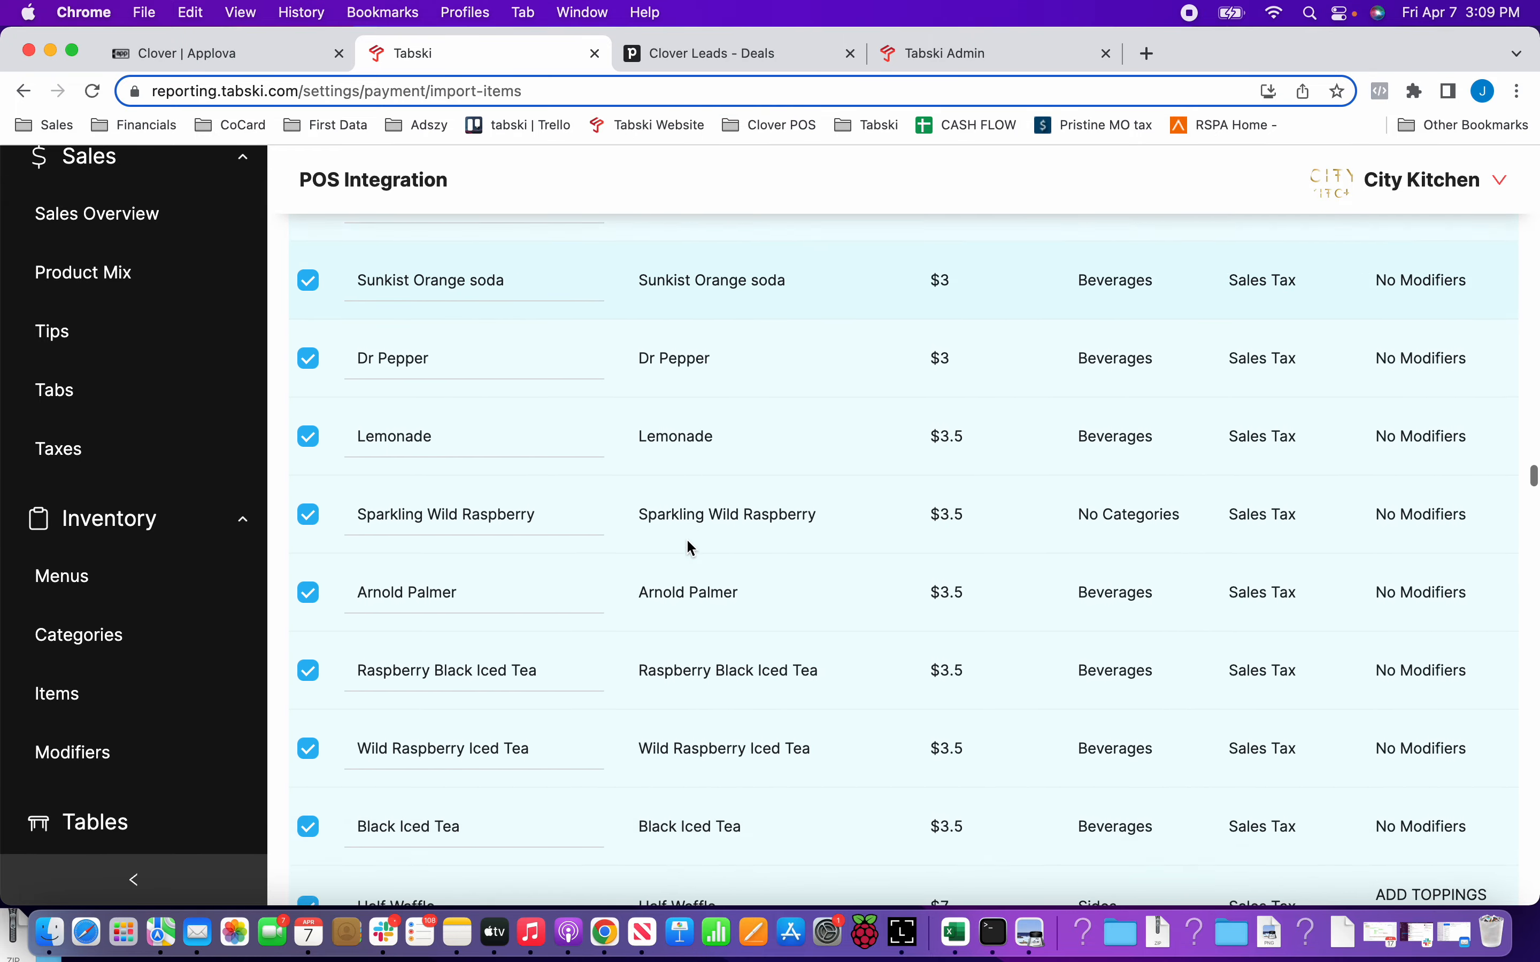
pyautogui.scroll(-20, 691, 547)
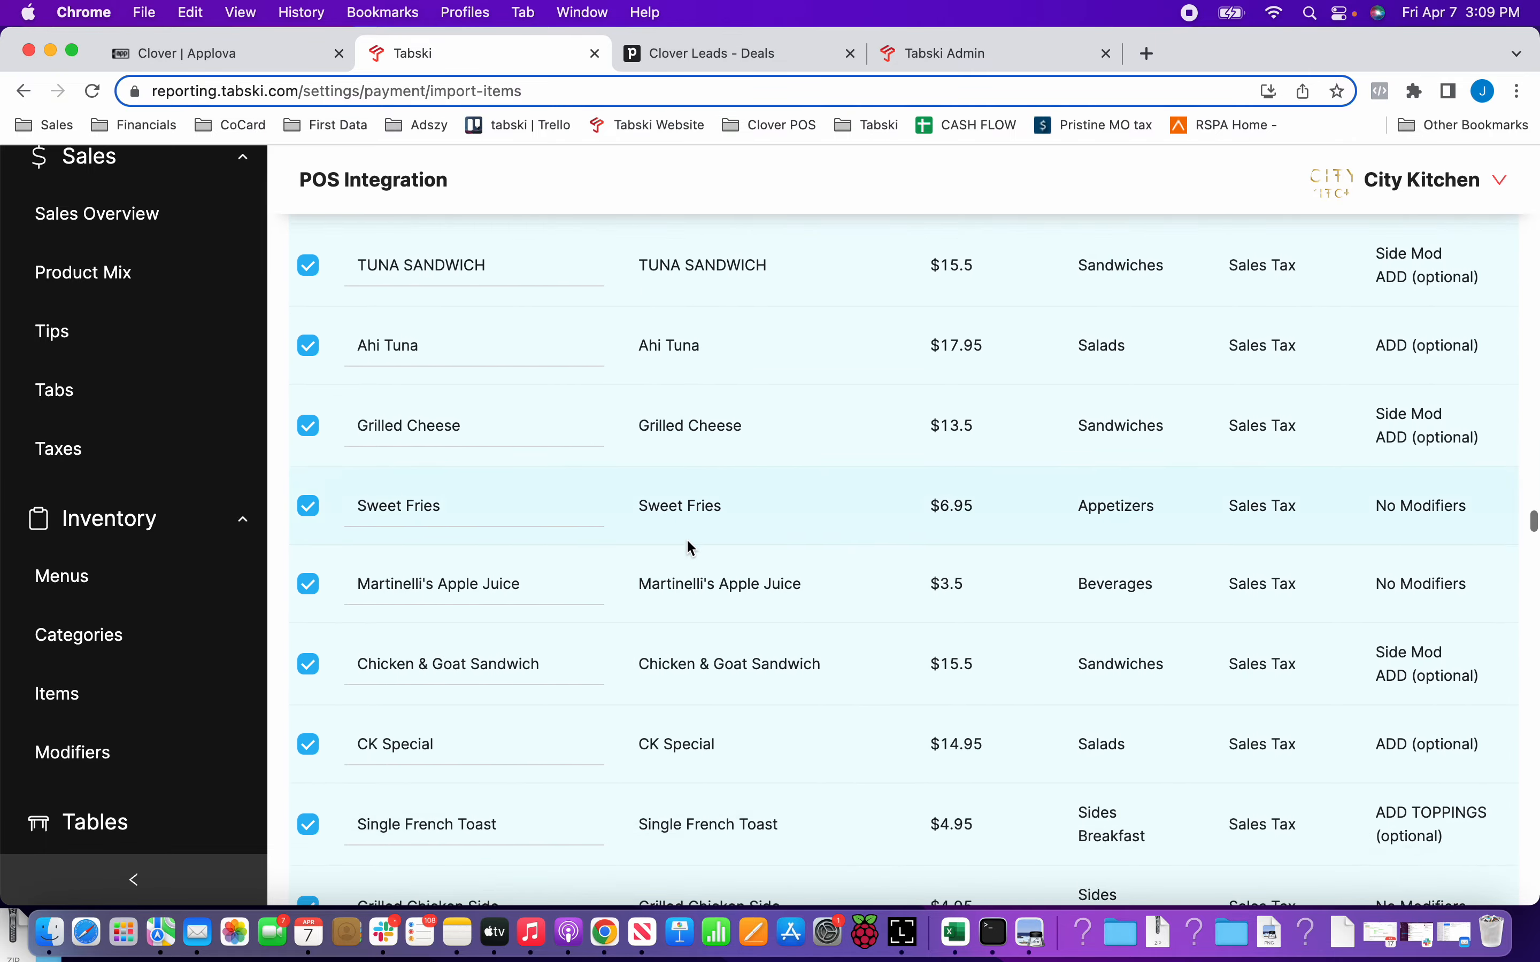
pyautogui.scroll(-20, 690, 547)
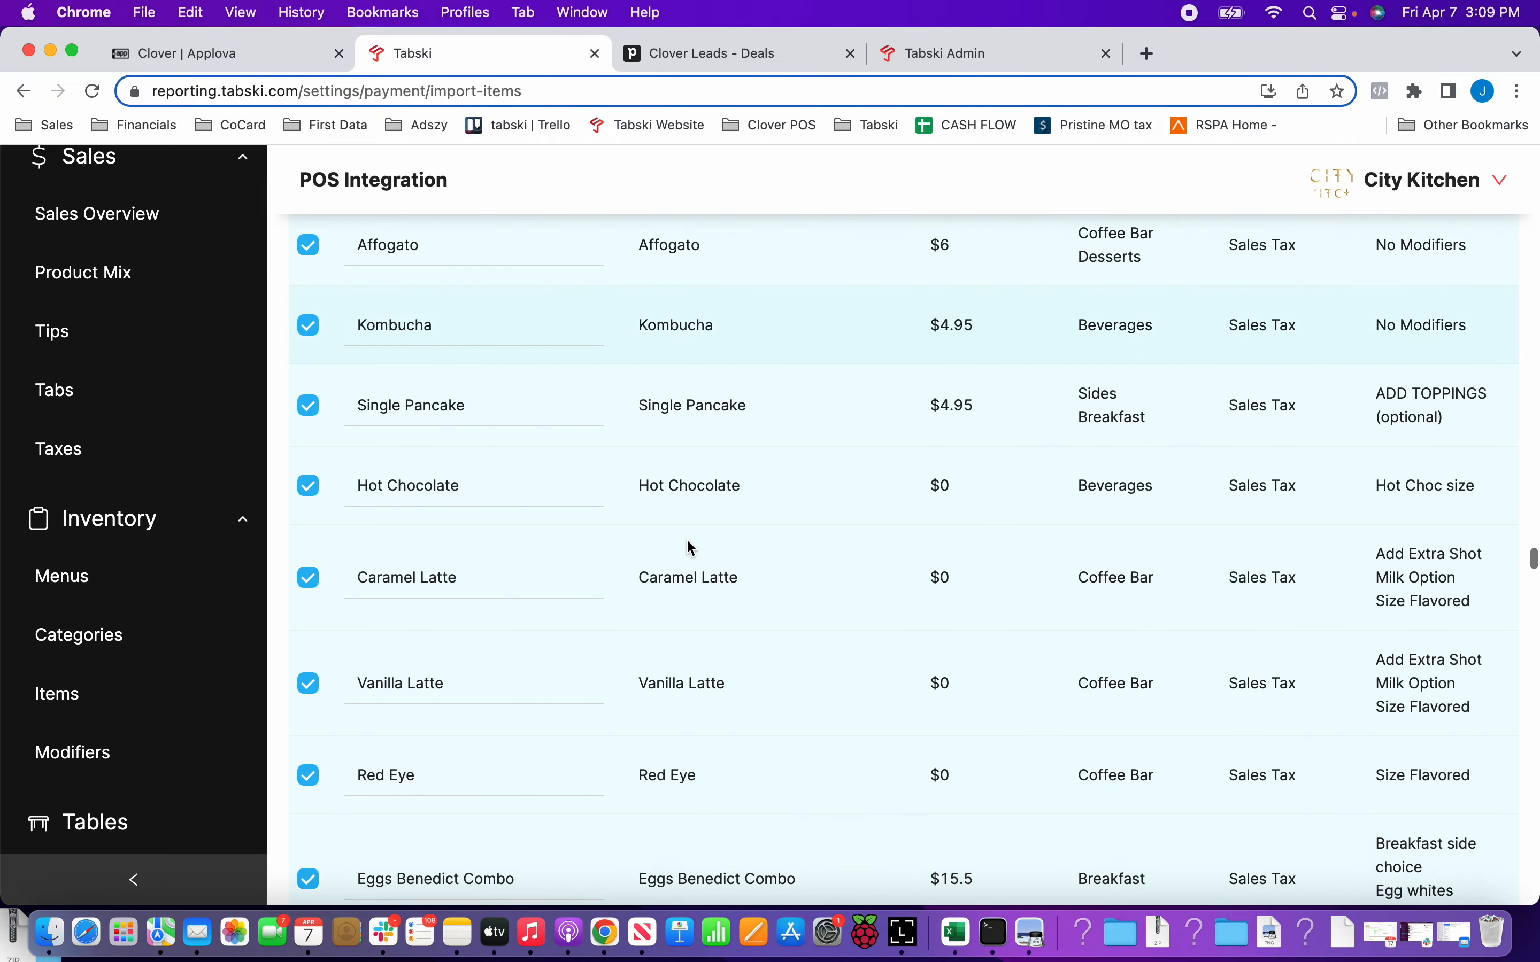
pyautogui.scroll(-20, 691, 546)
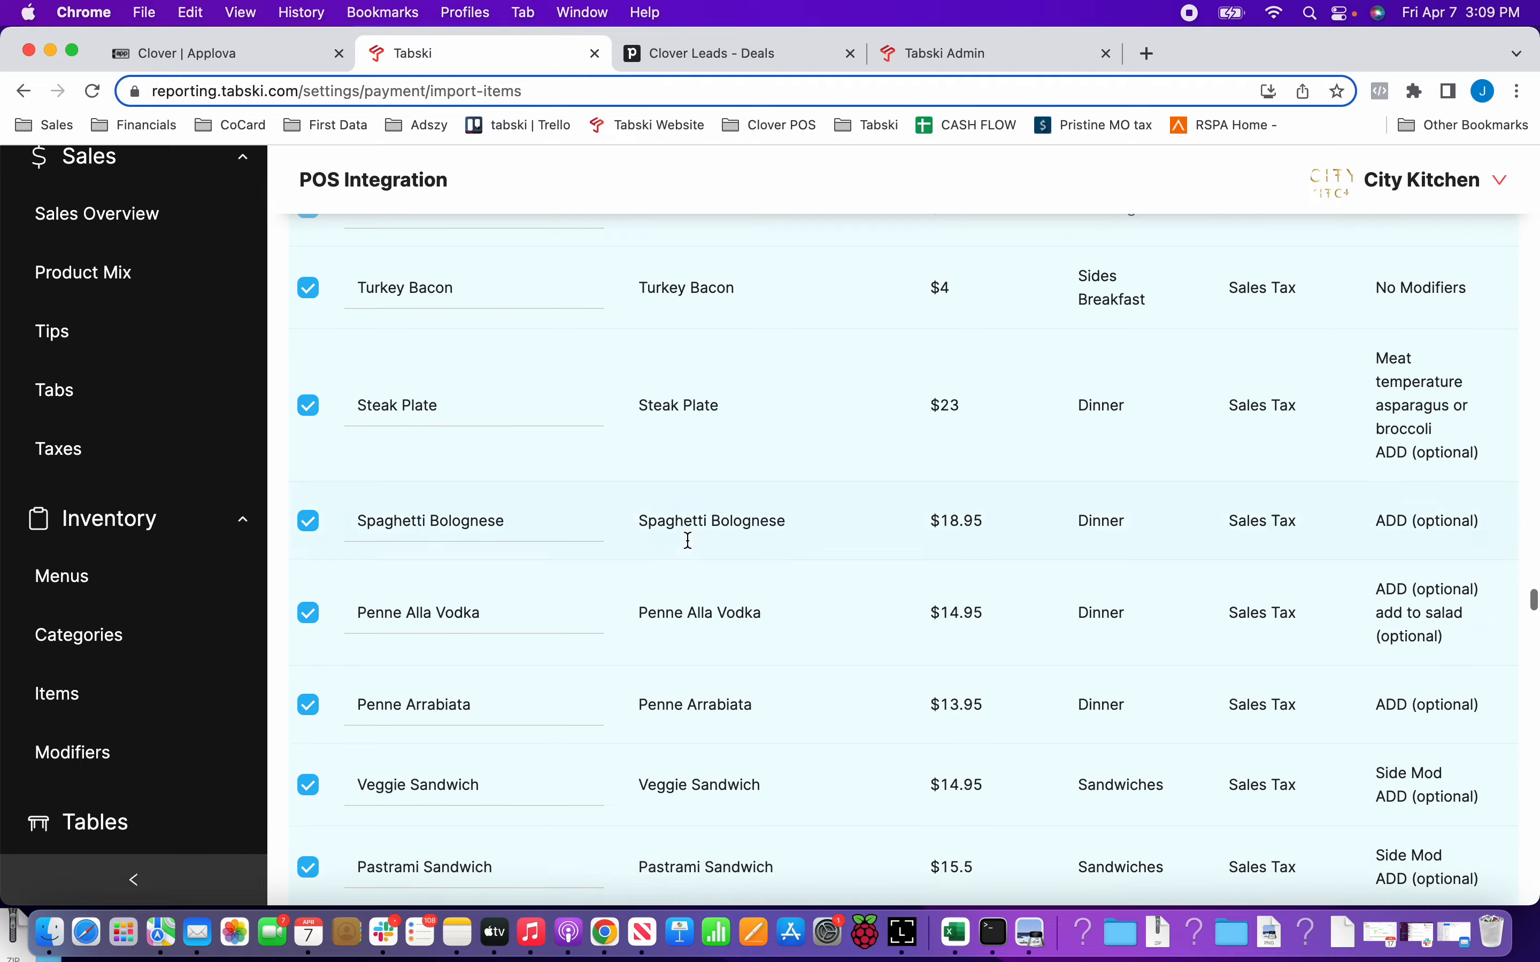
pyautogui.scroll(-20, 689, 540)
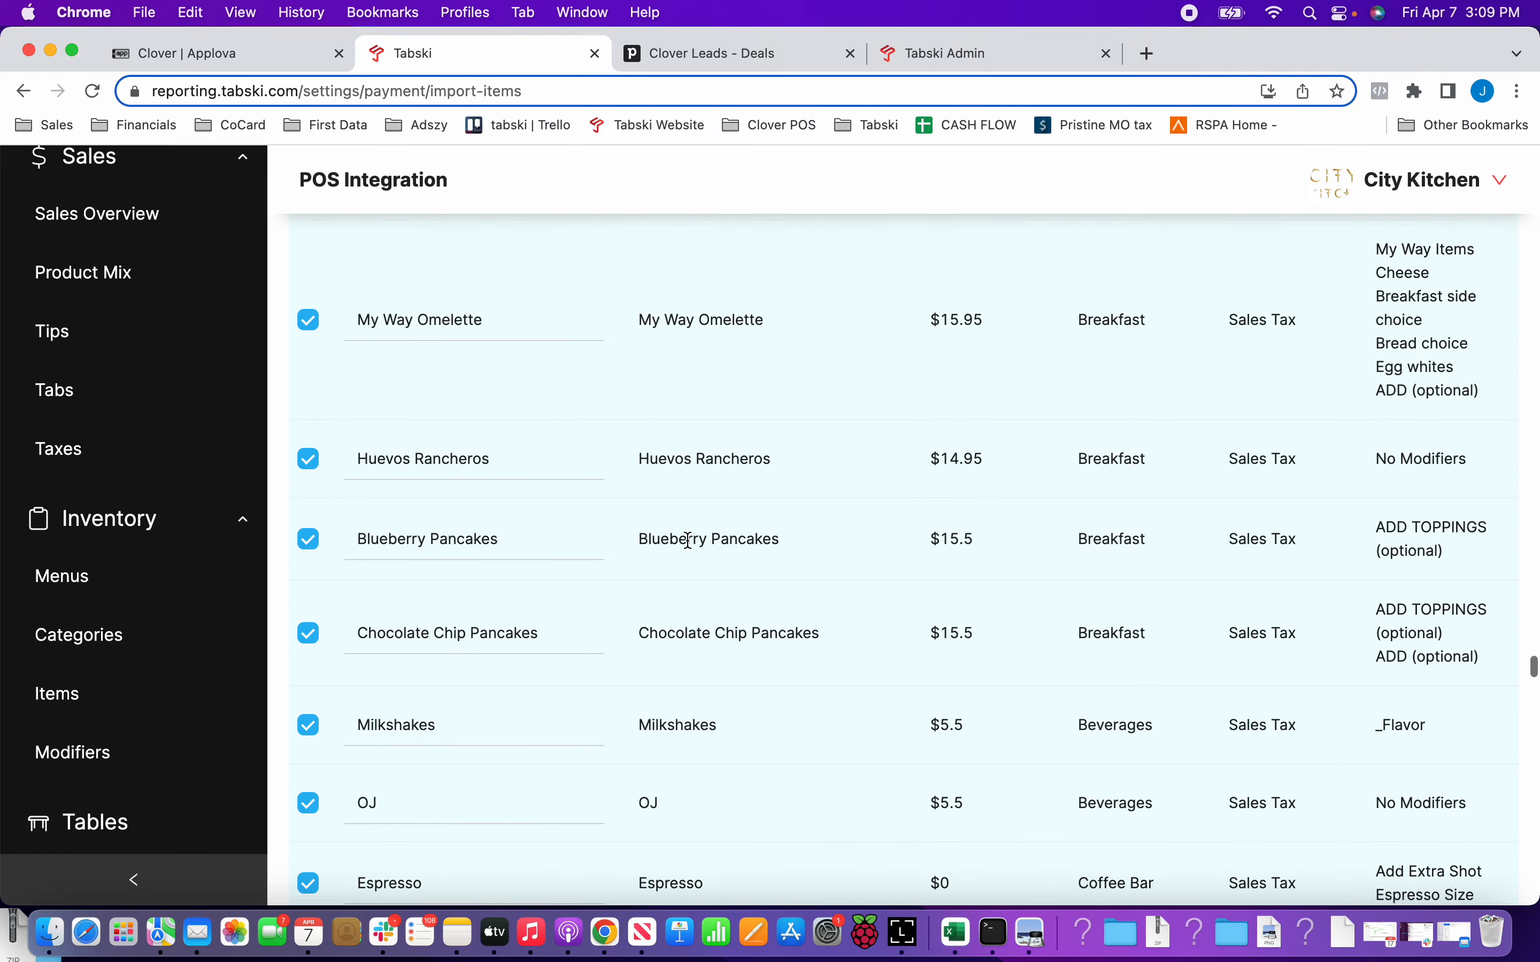
pyautogui.scroll(-20, 688, 541)
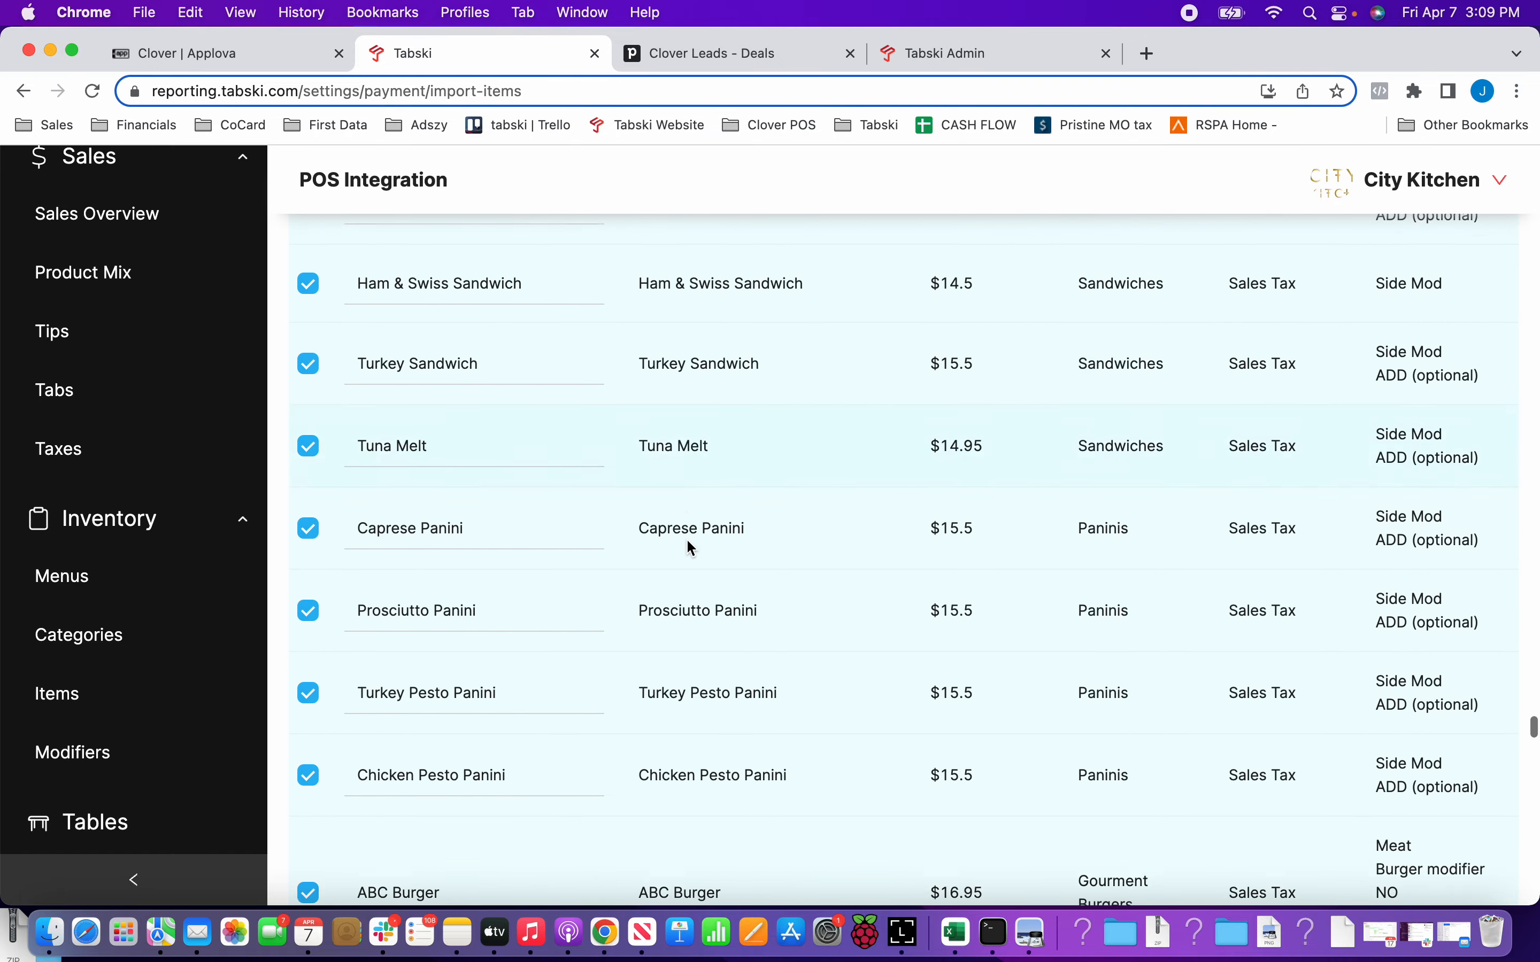
pyautogui.scroll(-20, 692, 548)
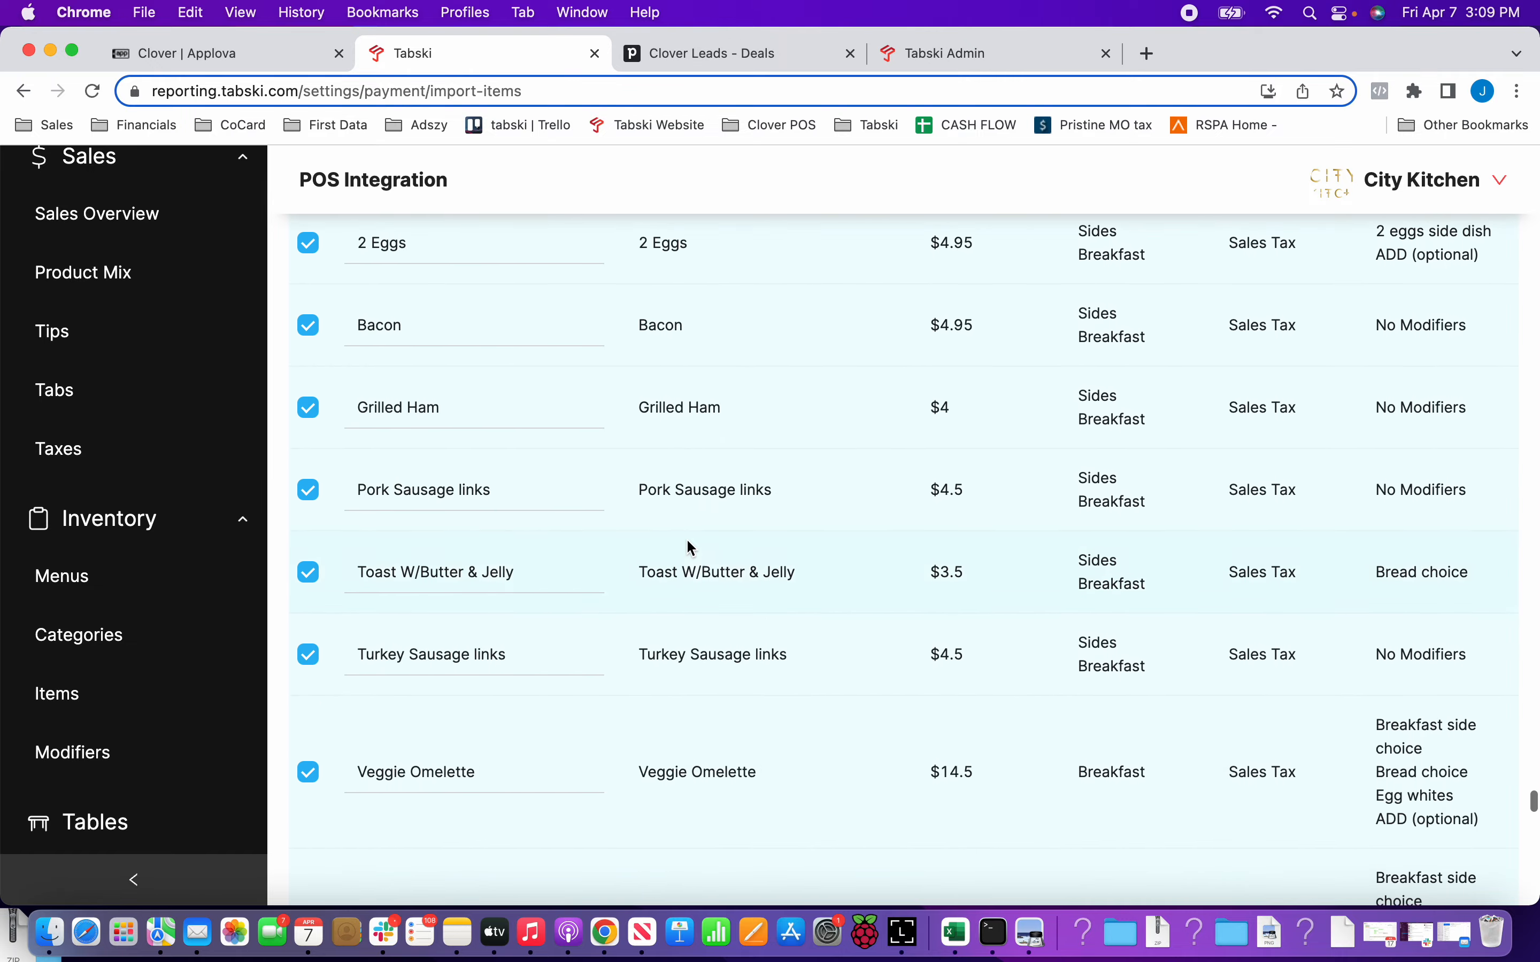
pyautogui.scroll(-20, 692, 548)
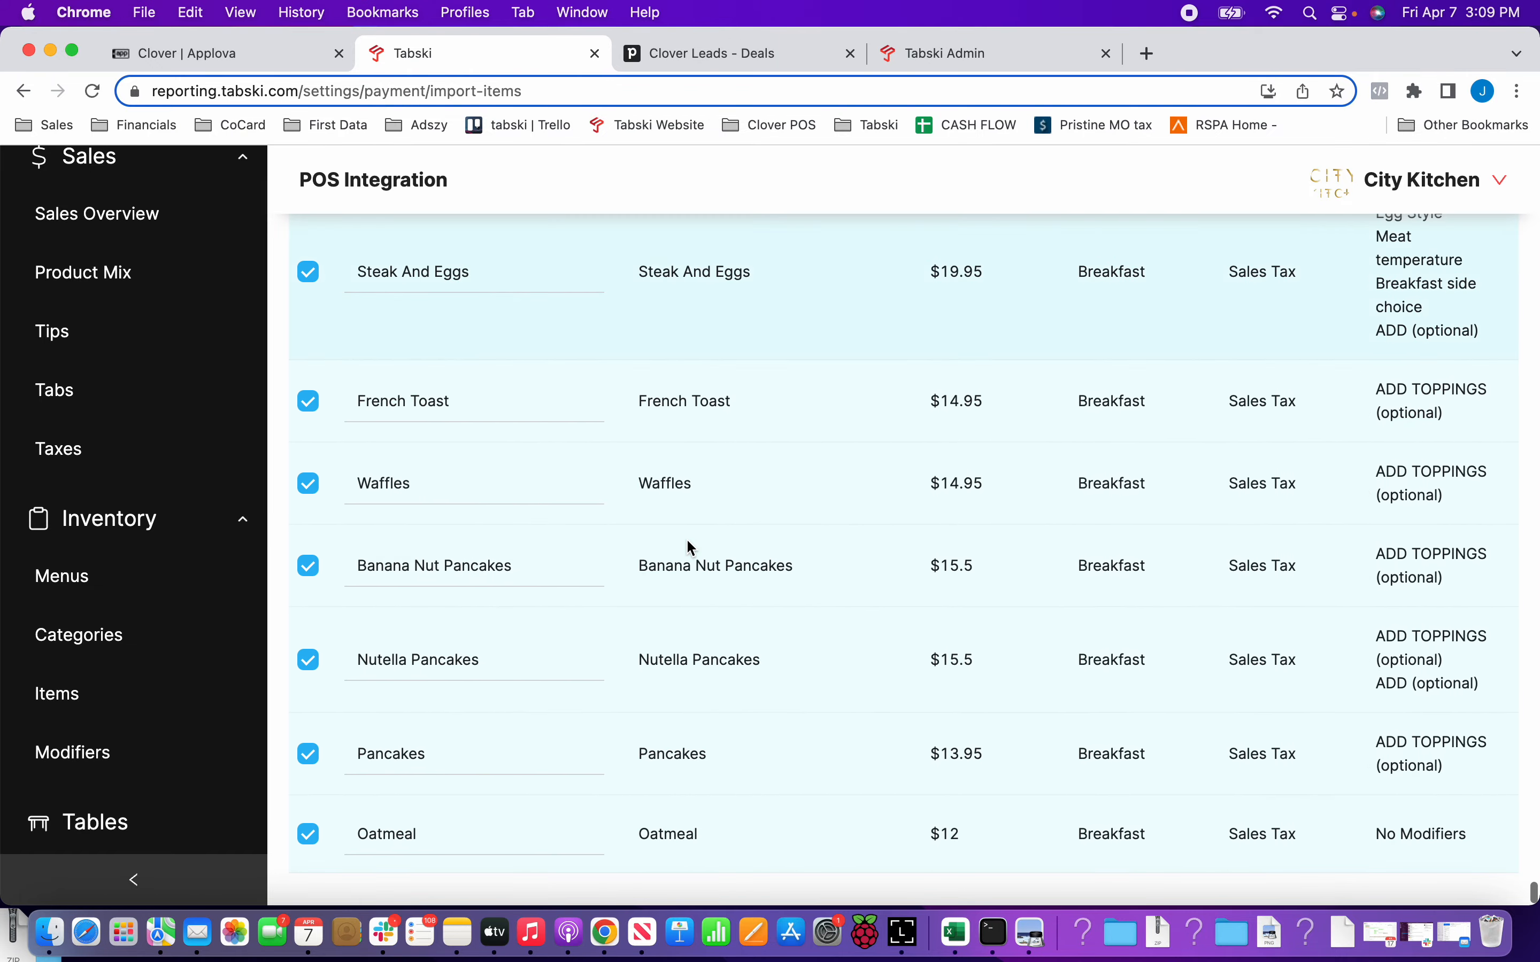
pyautogui.scroll(-20, 692, 548)
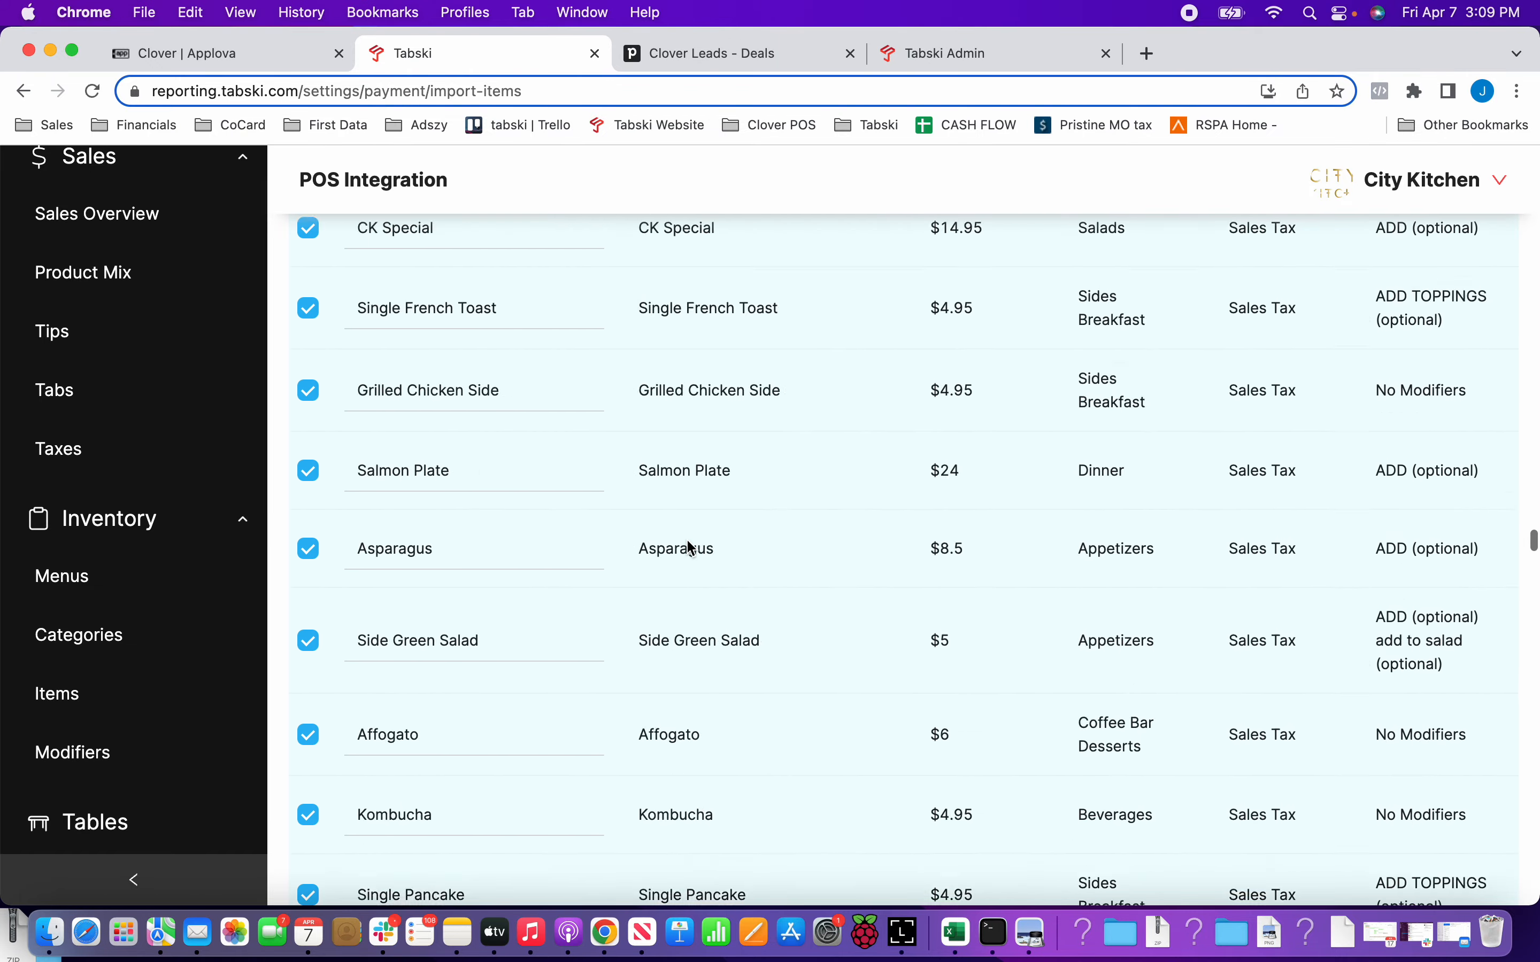
# Sync the 189 selected items from Clover and dismiss the notification.
pyautogui.scroll(20, 687, 541)
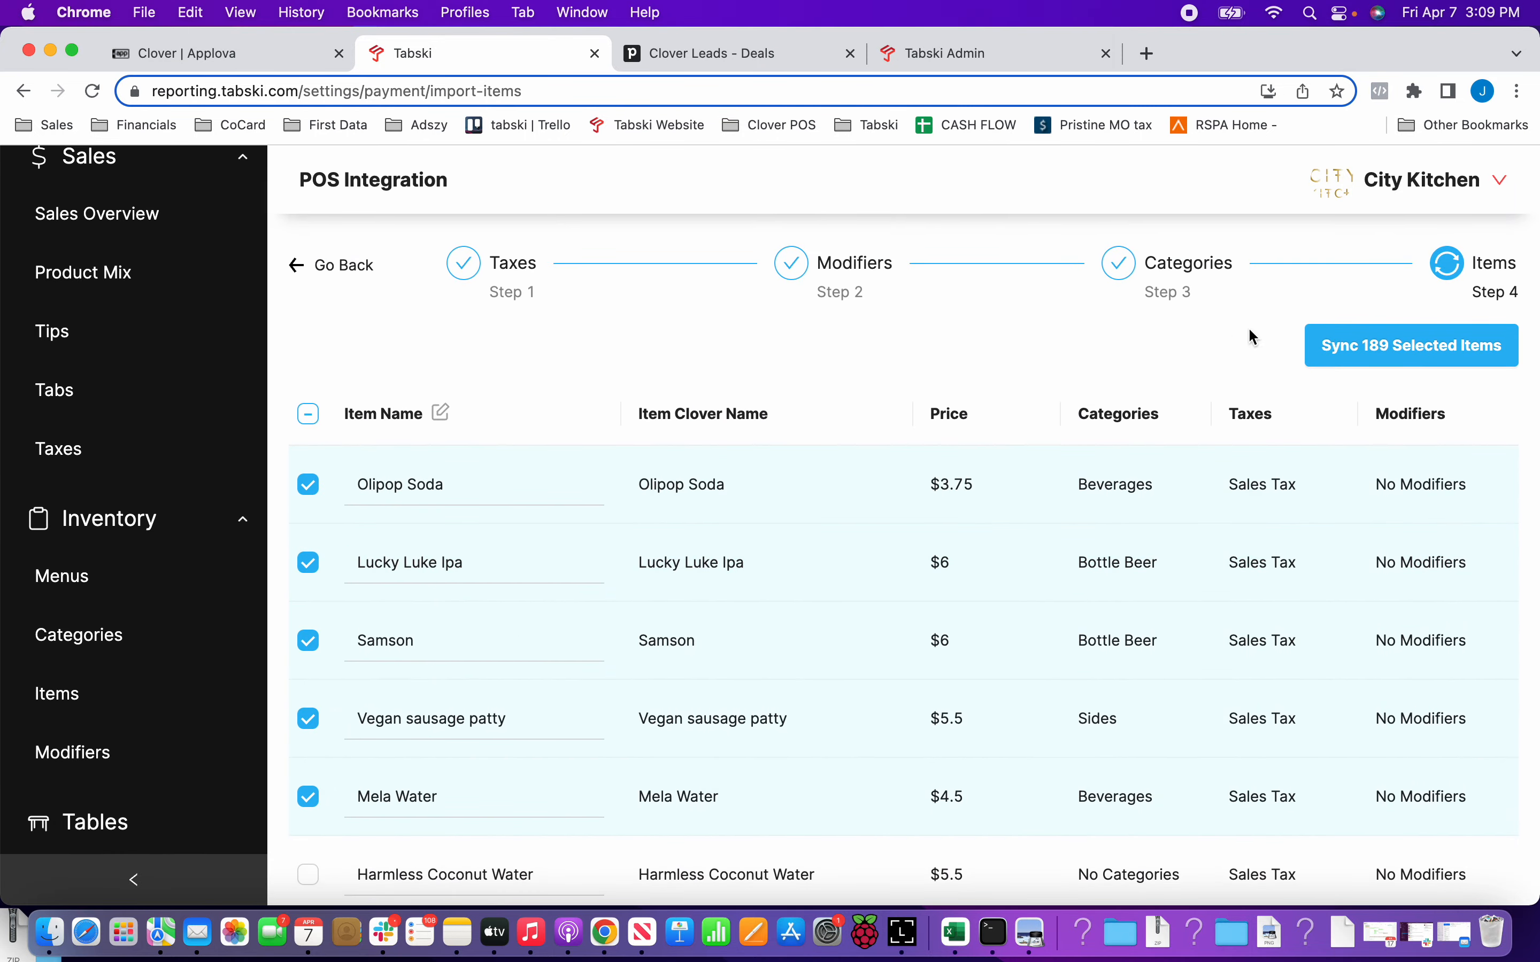
pyautogui.click(1359, 347)
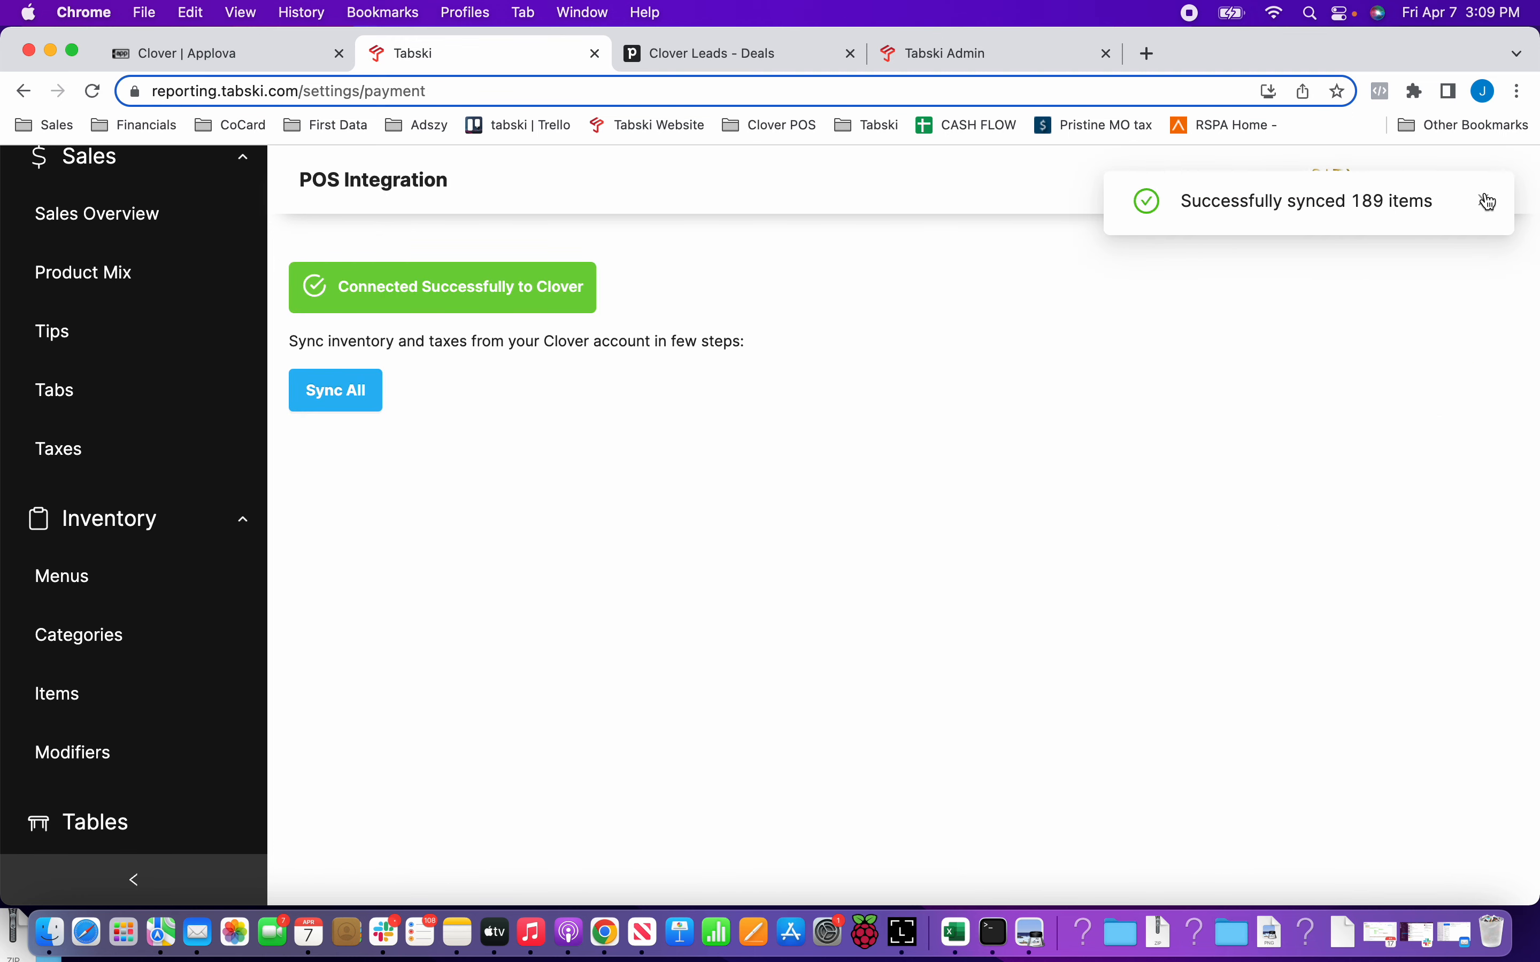
pyautogui.click(1485, 201)
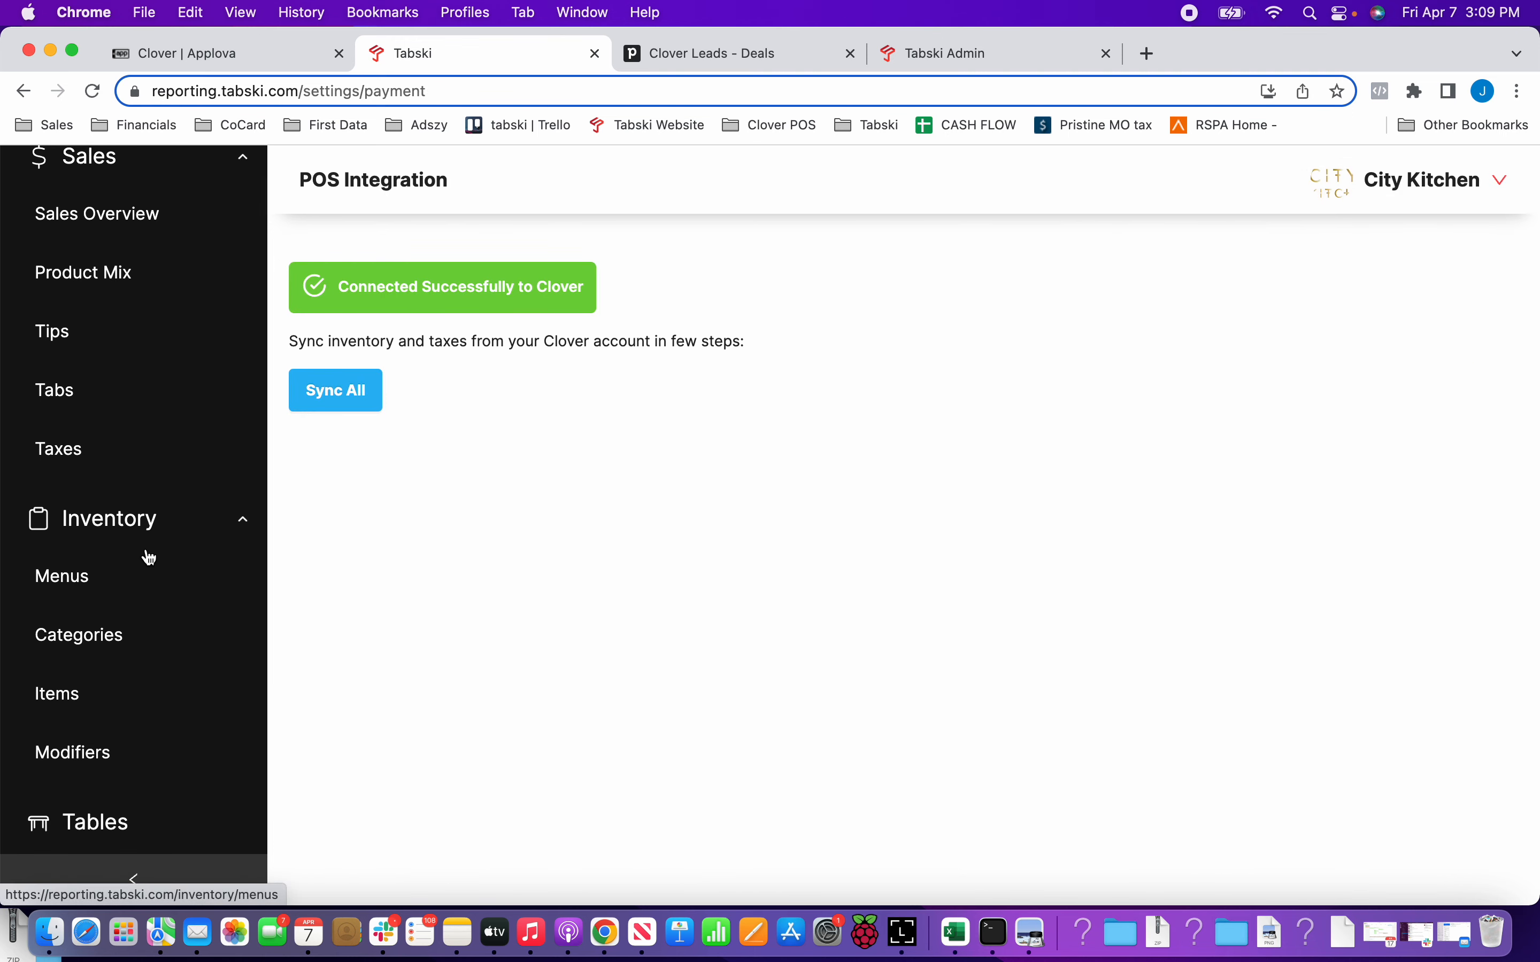
# Open the inventory item list, collapse the navigation sidebar and check the imported items' prices, taxes, categories and modifiers.
pyautogui.scroll(2, 144, 554)
pyautogui.scroll(-8, 144, 554)
pyautogui.scroll(2, 127, 579)
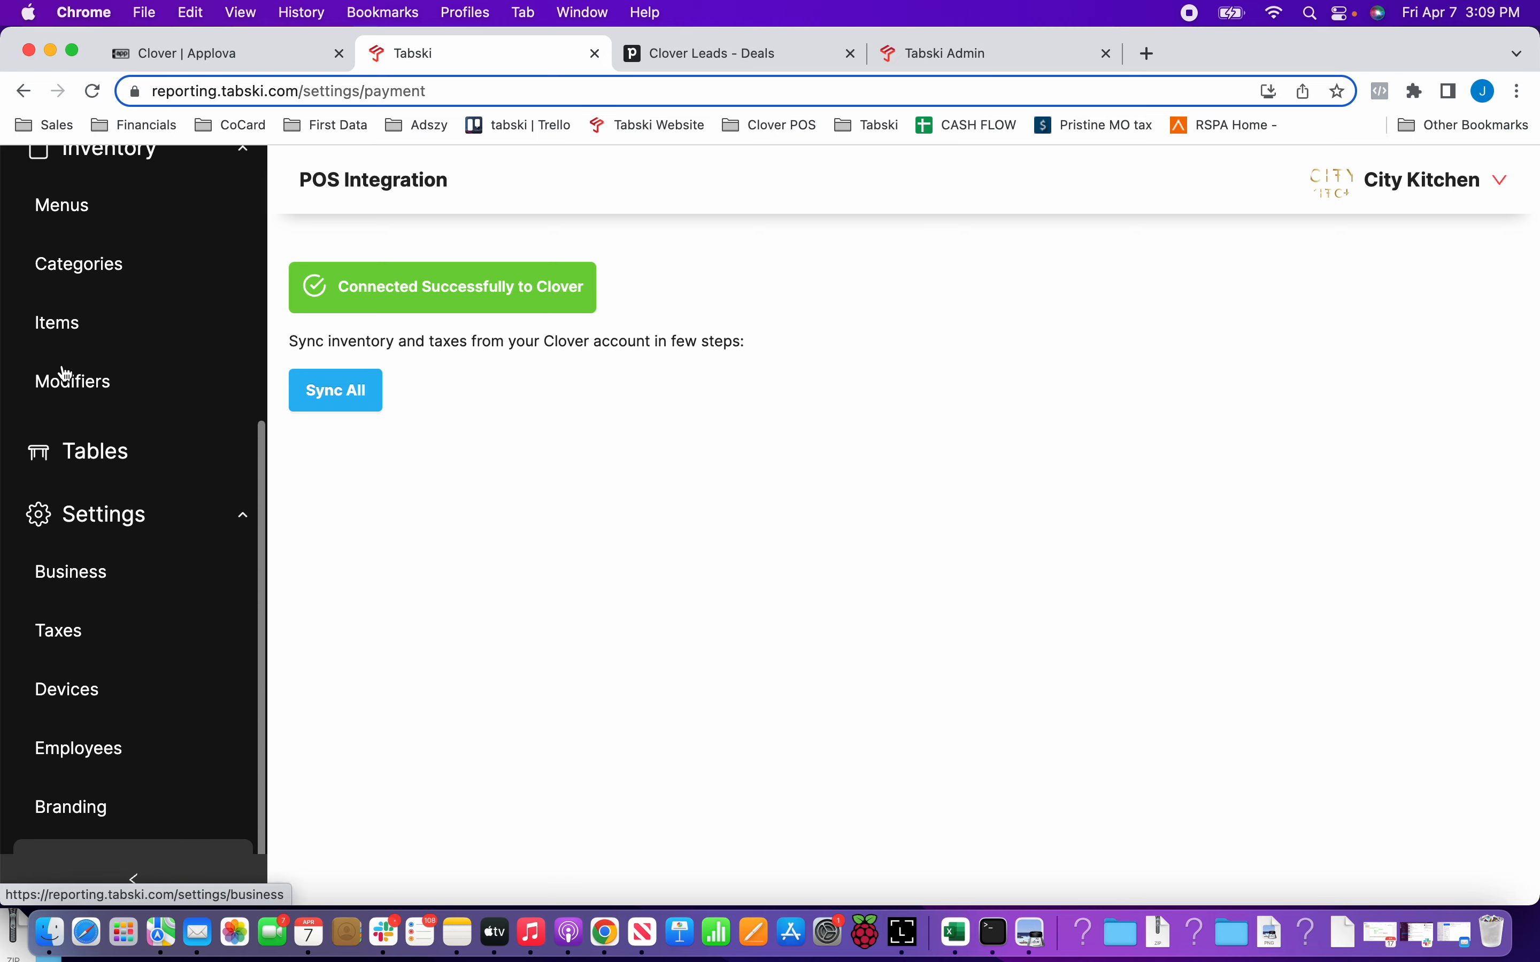
pyautogui.click(55, 323)
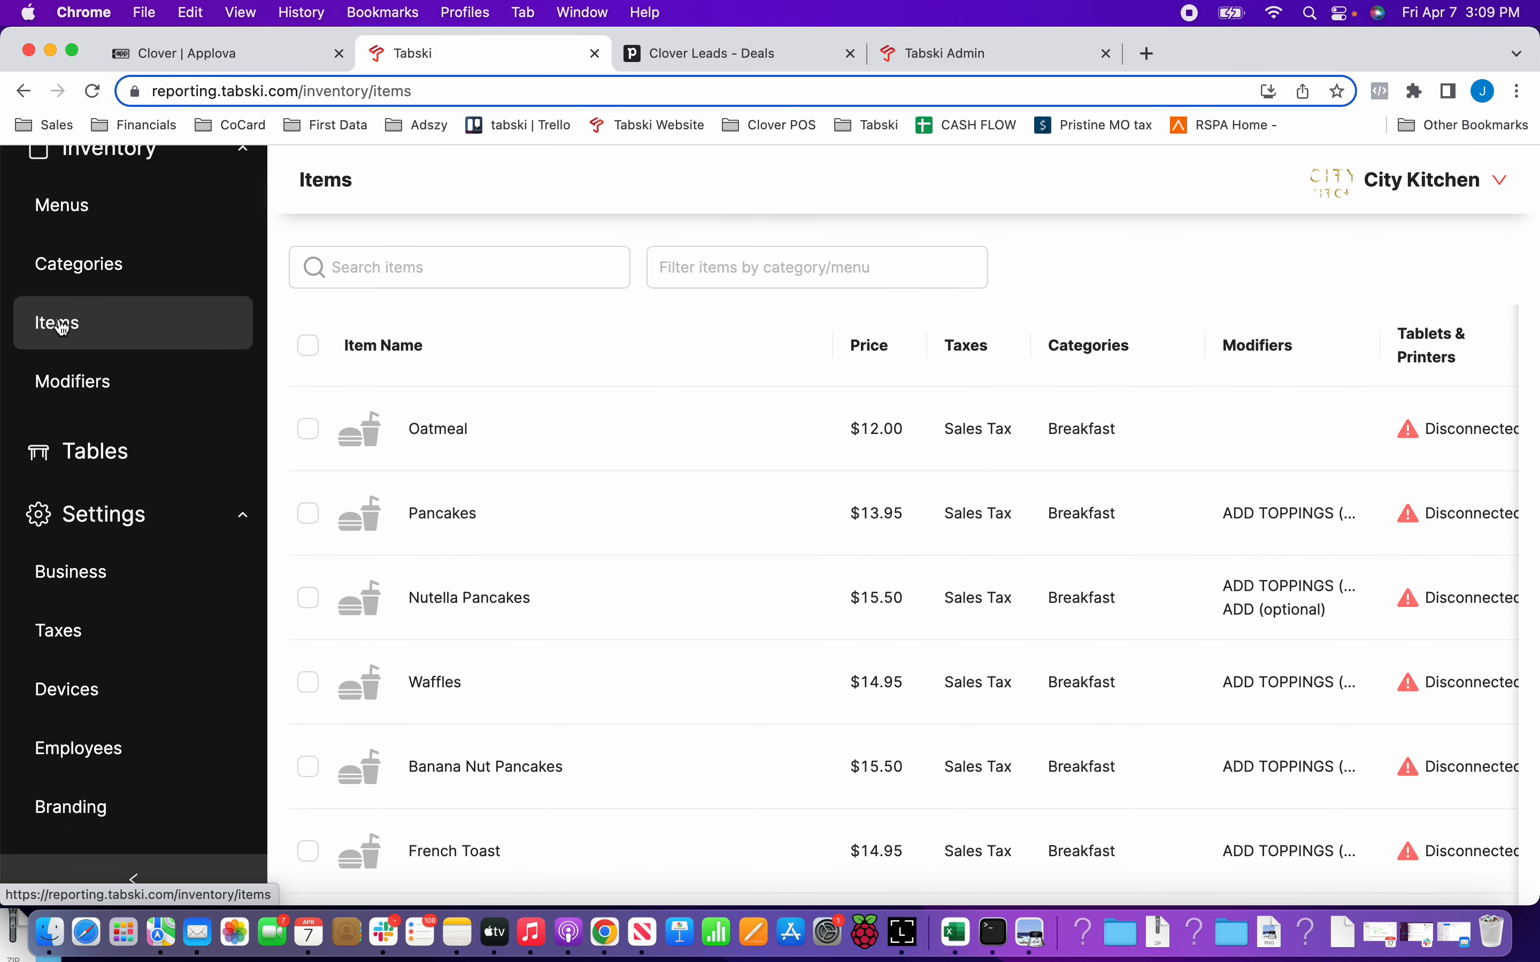
pyautogui.click(135, 883)
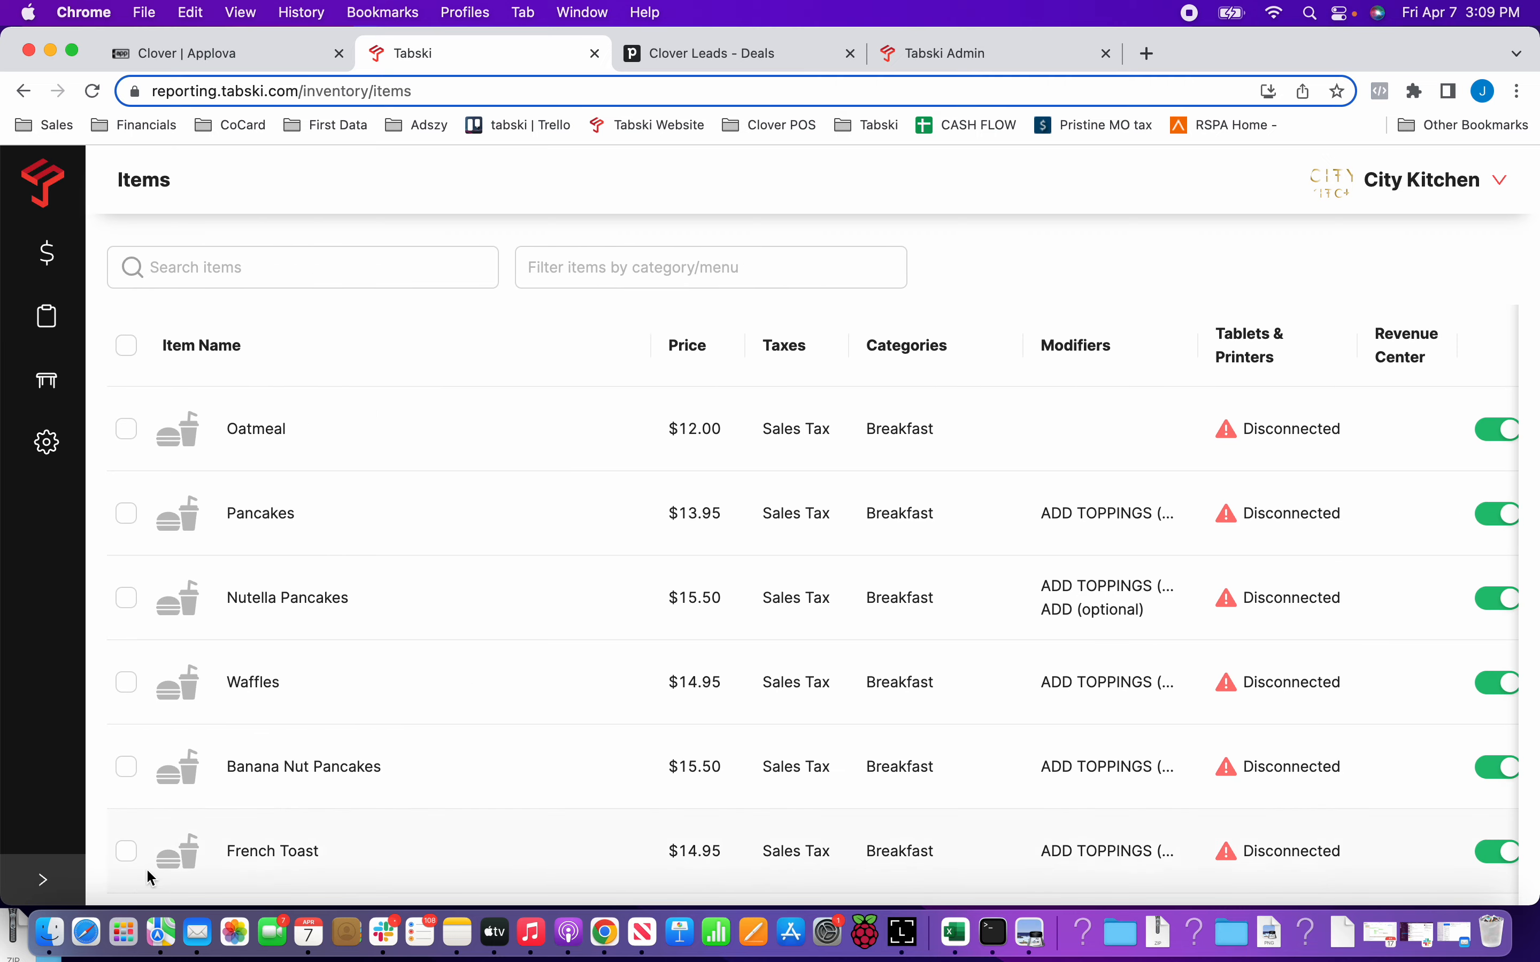
pyautogui.scroll(-10, 328, 835)
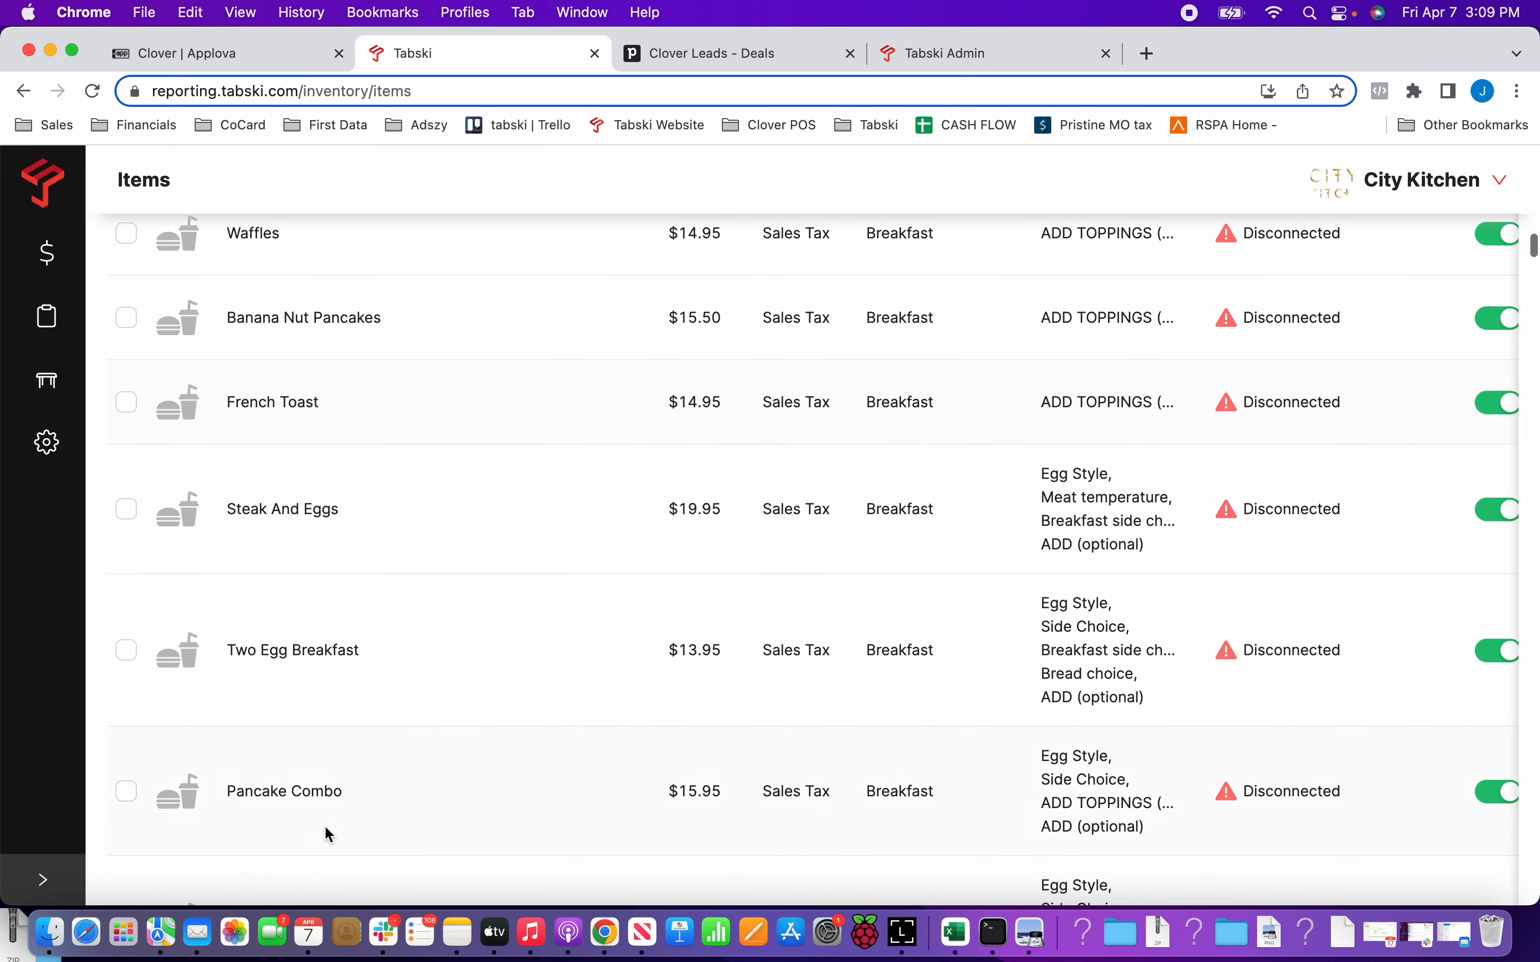
pyautogui.scroll(5, 328, 835)
pyautogui.scroll(5, 329, 836)
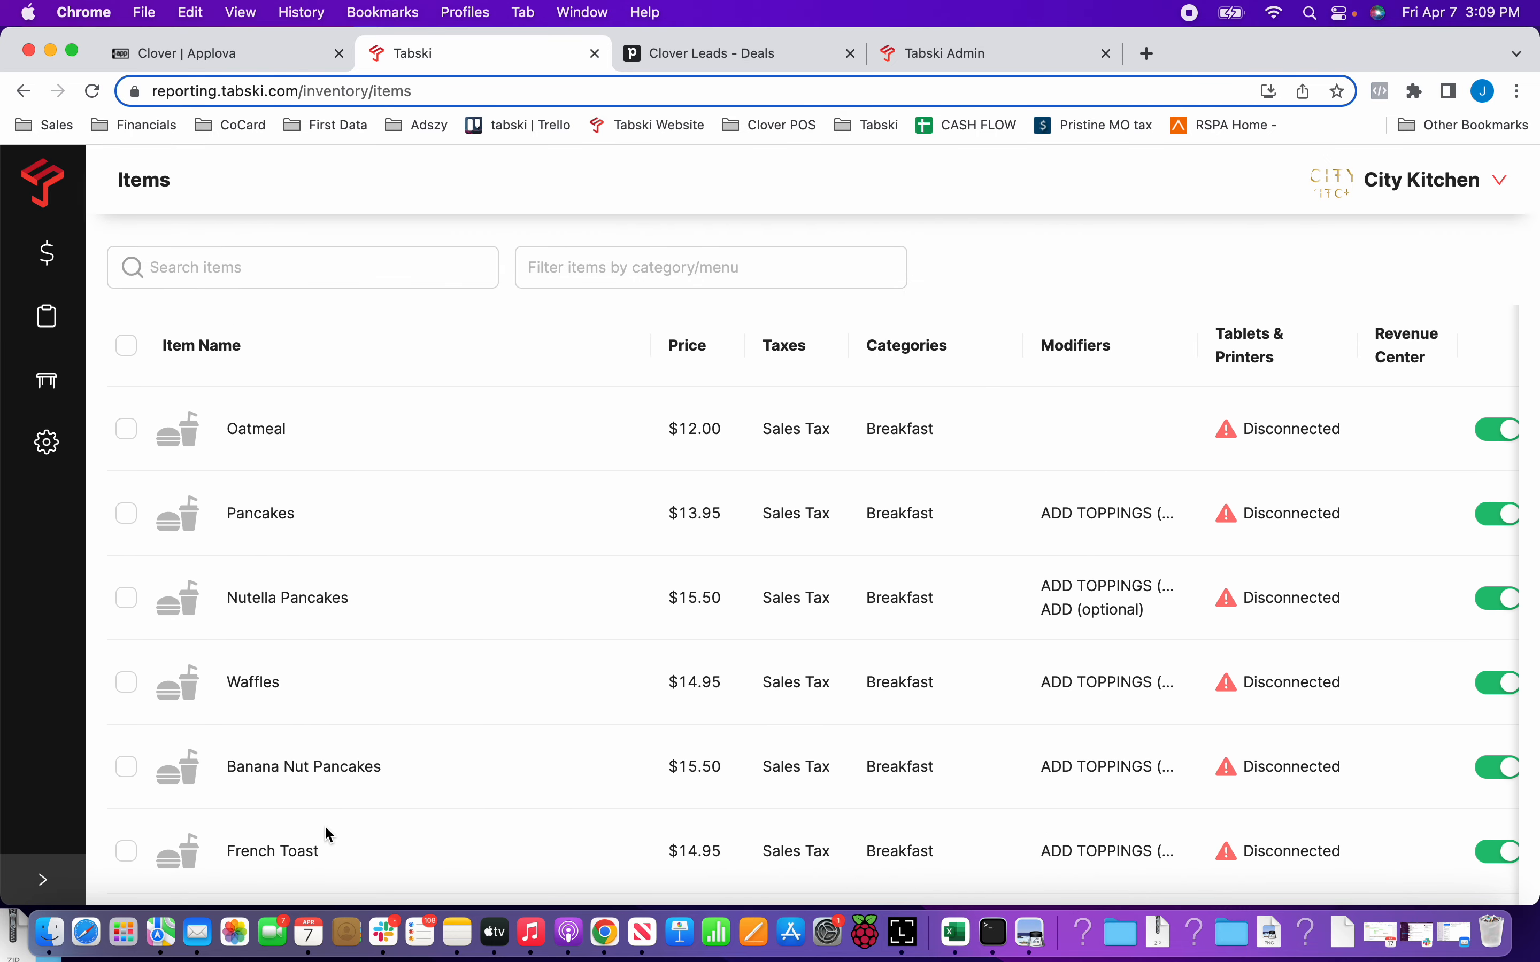
# Filter the item list by the Food Menu and remove that filter again.
pyautogui.click(536, 270)
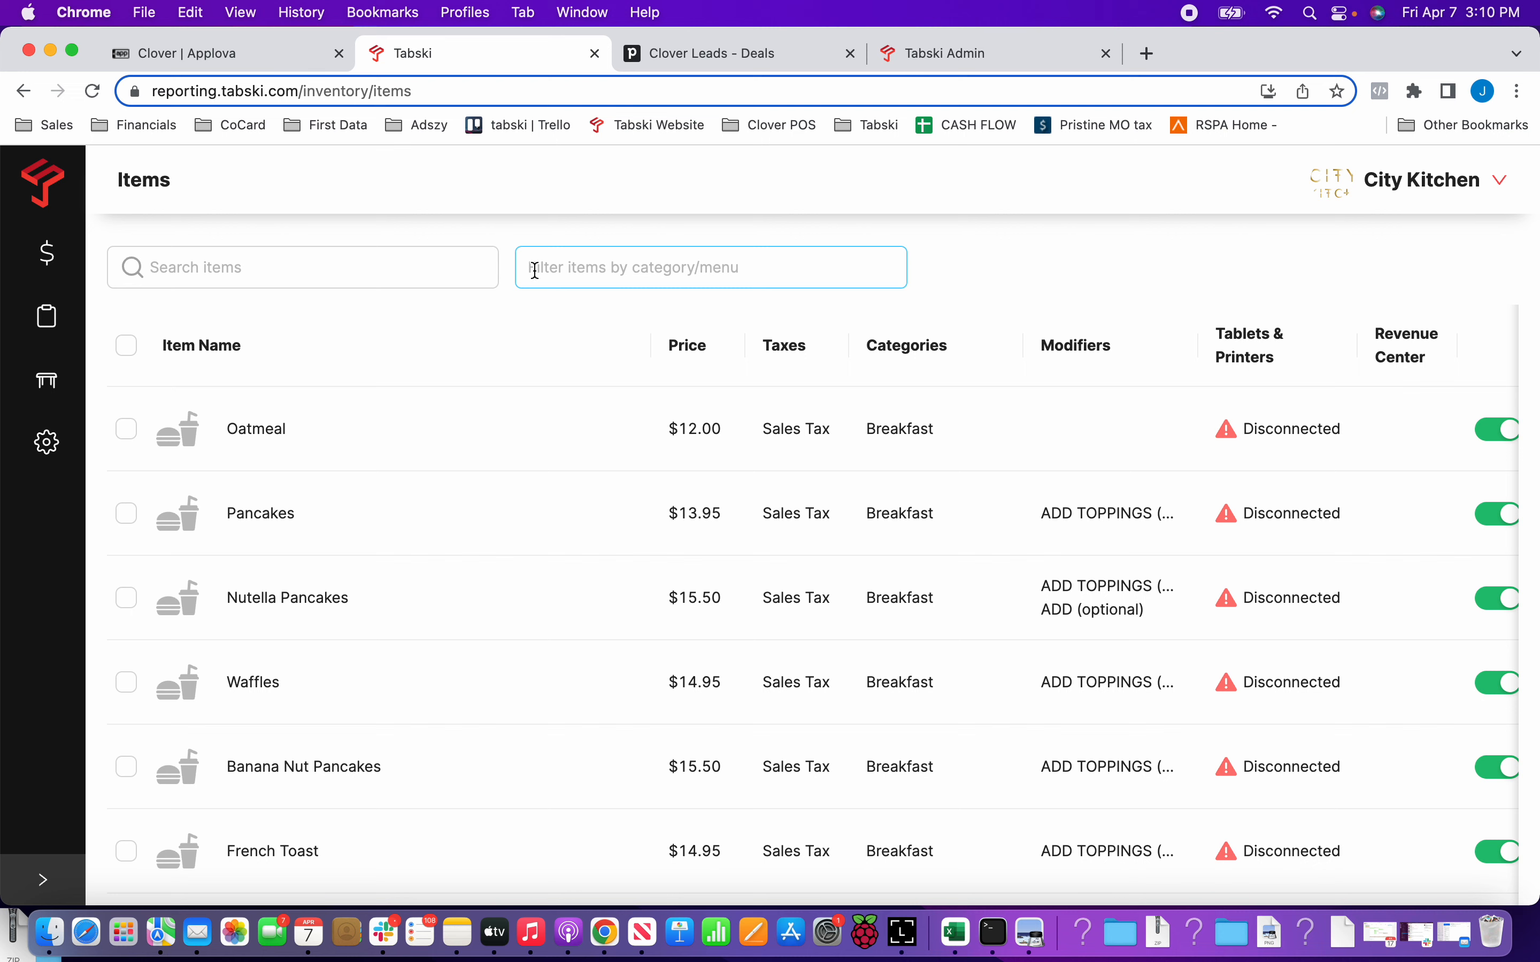
pyautogui.click(536, 270)
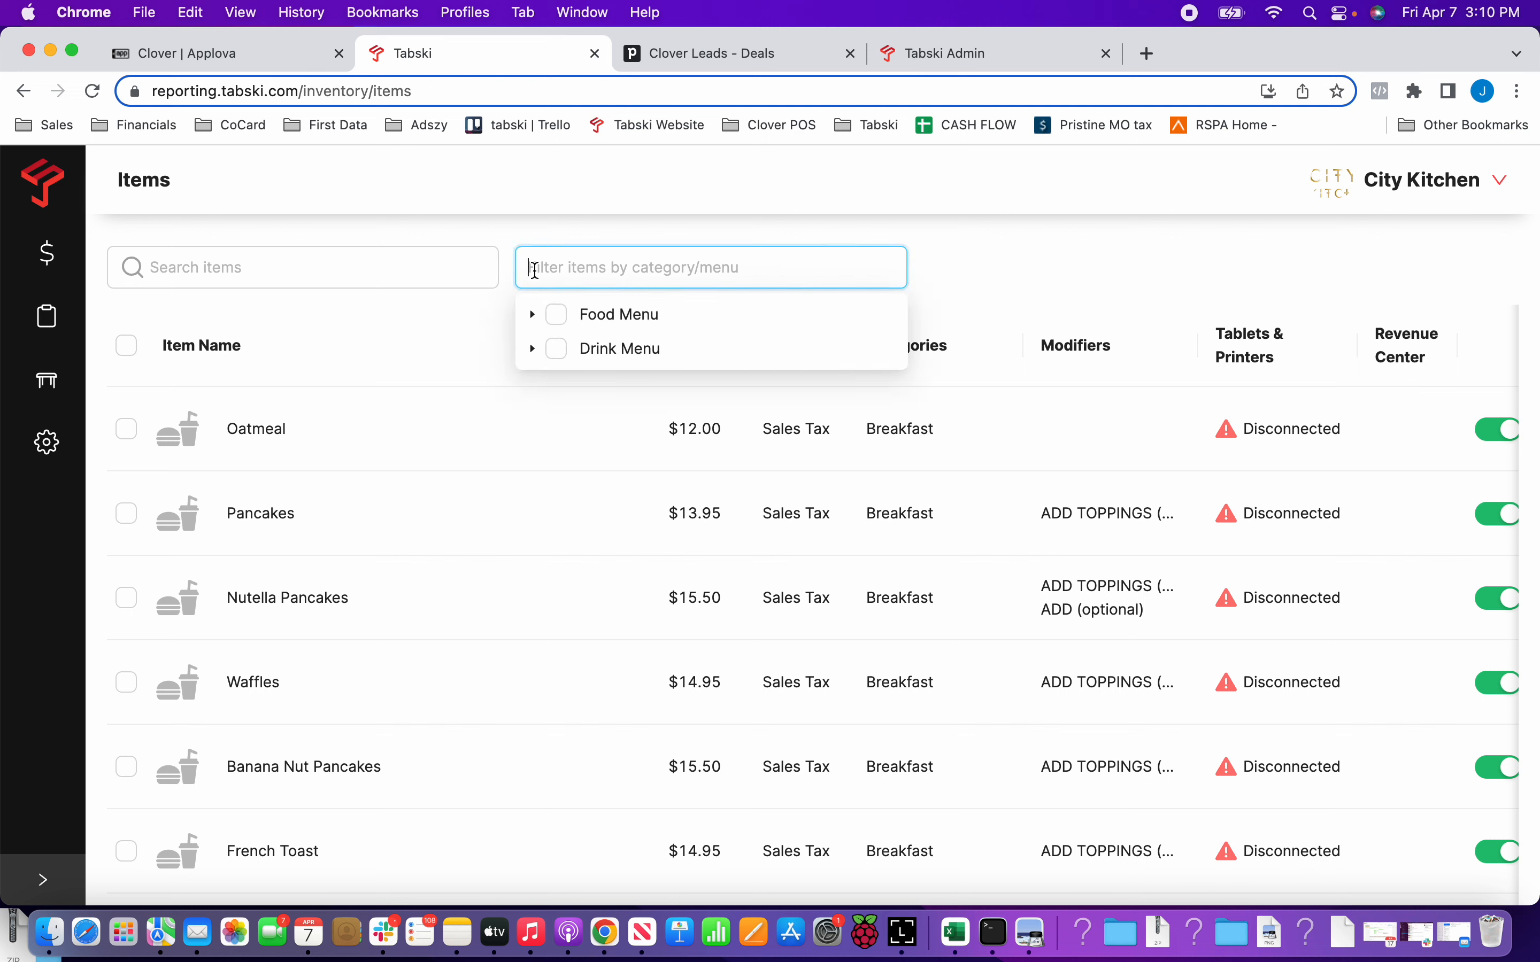
pyautogui.click(558, 315)
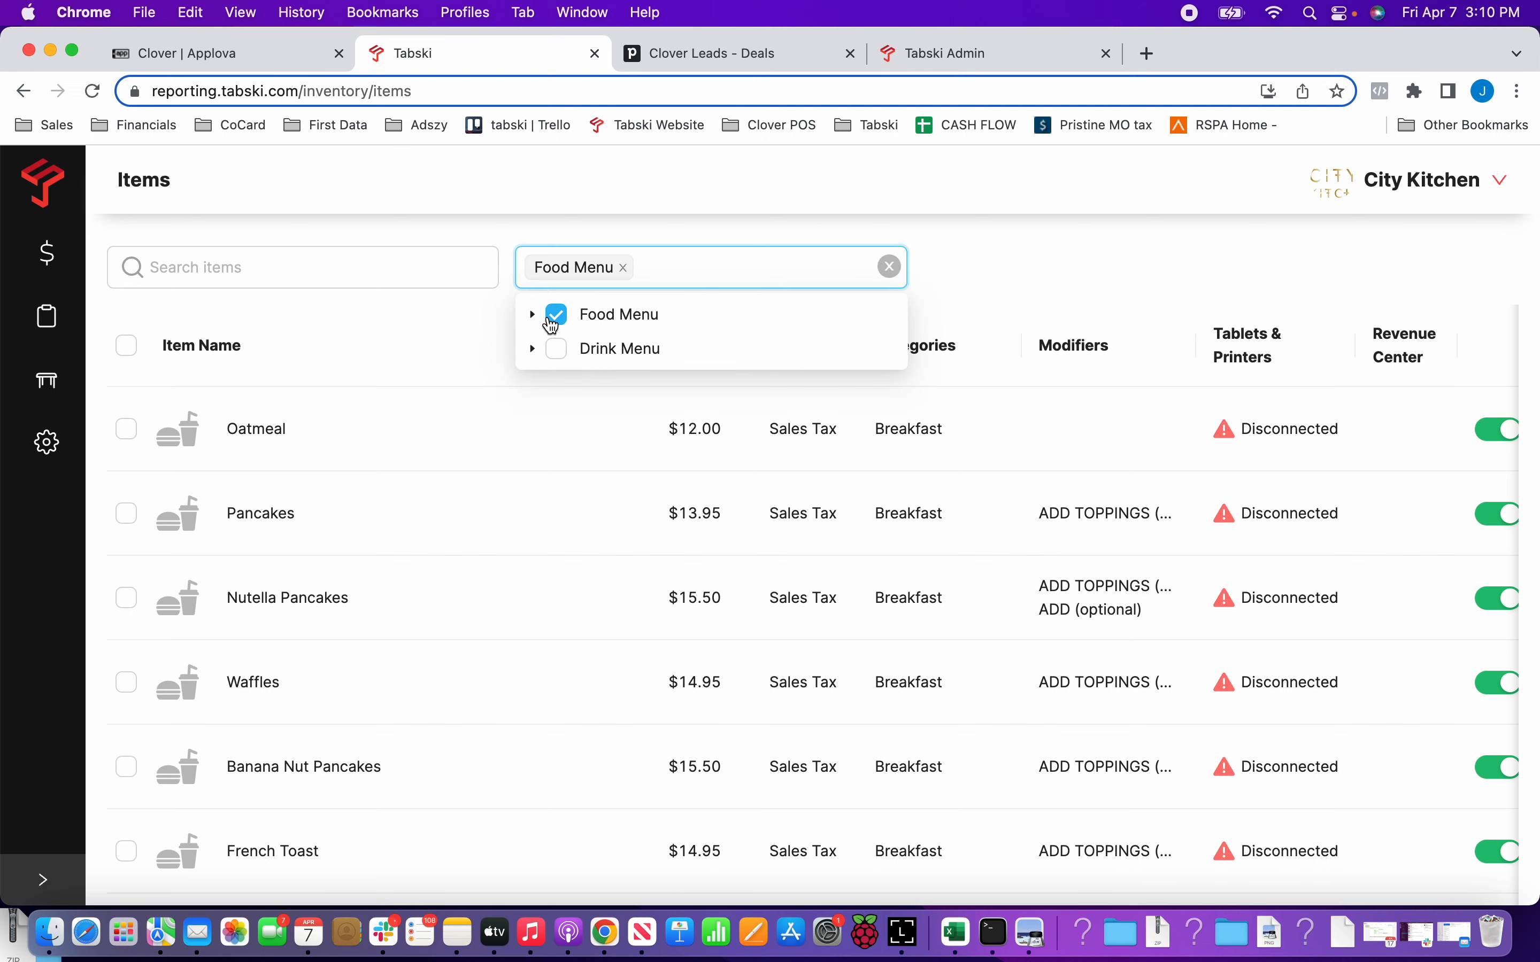
pyautogui.click(551, 320)
# Add a new tablet device named Kitchen KDS in the device settings.
pyautogui.click(57, 449)
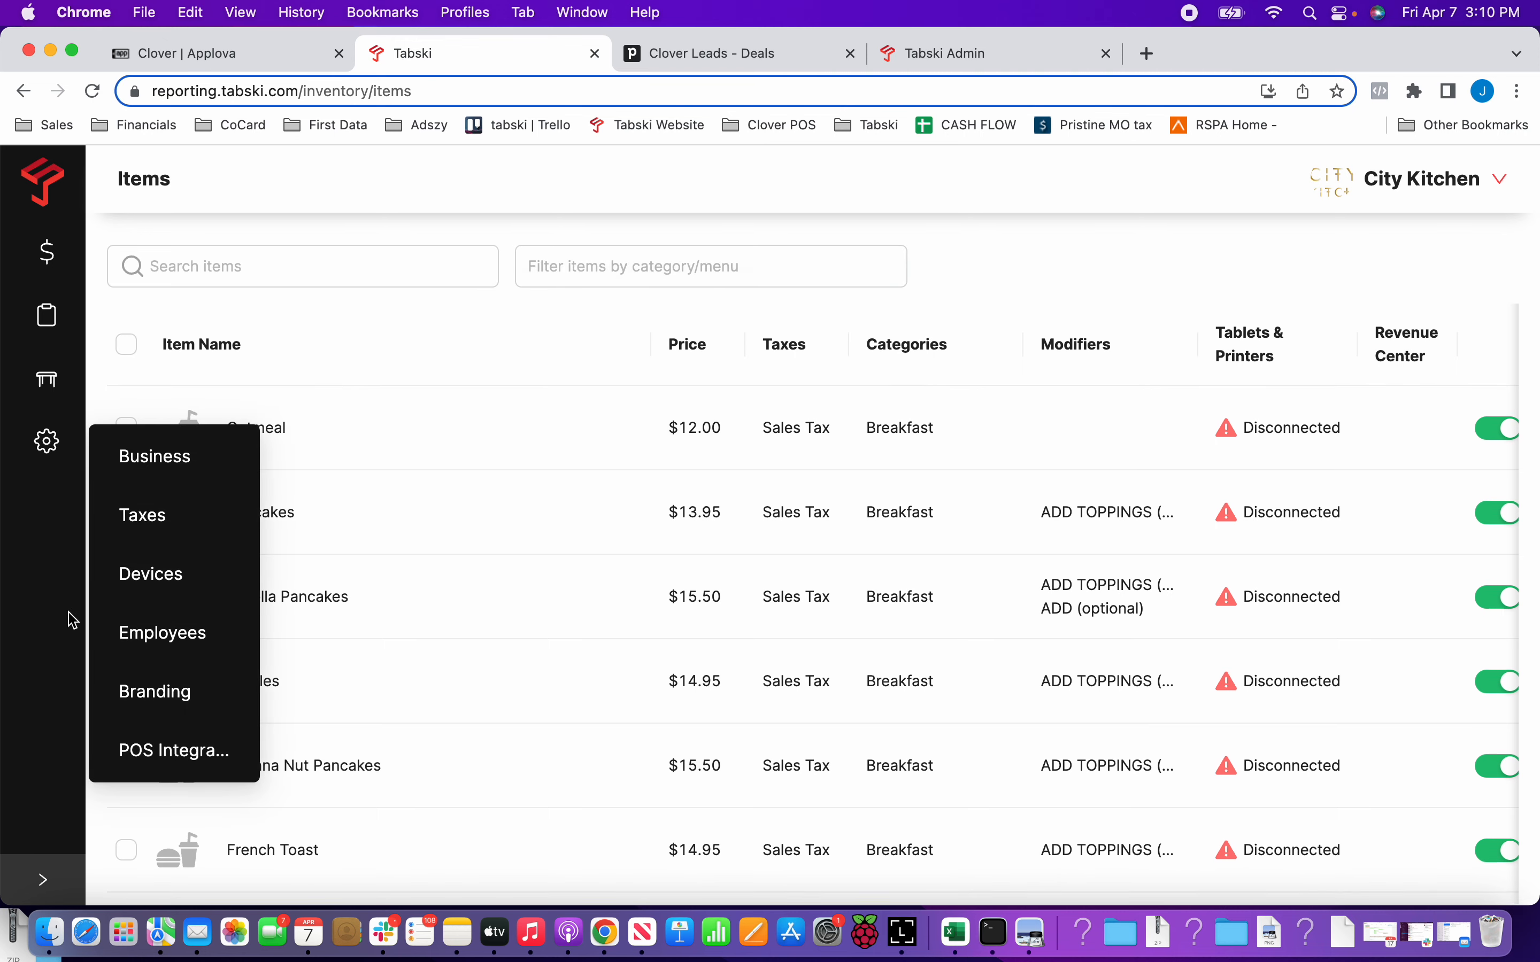
pyautogui.click(159, 575)
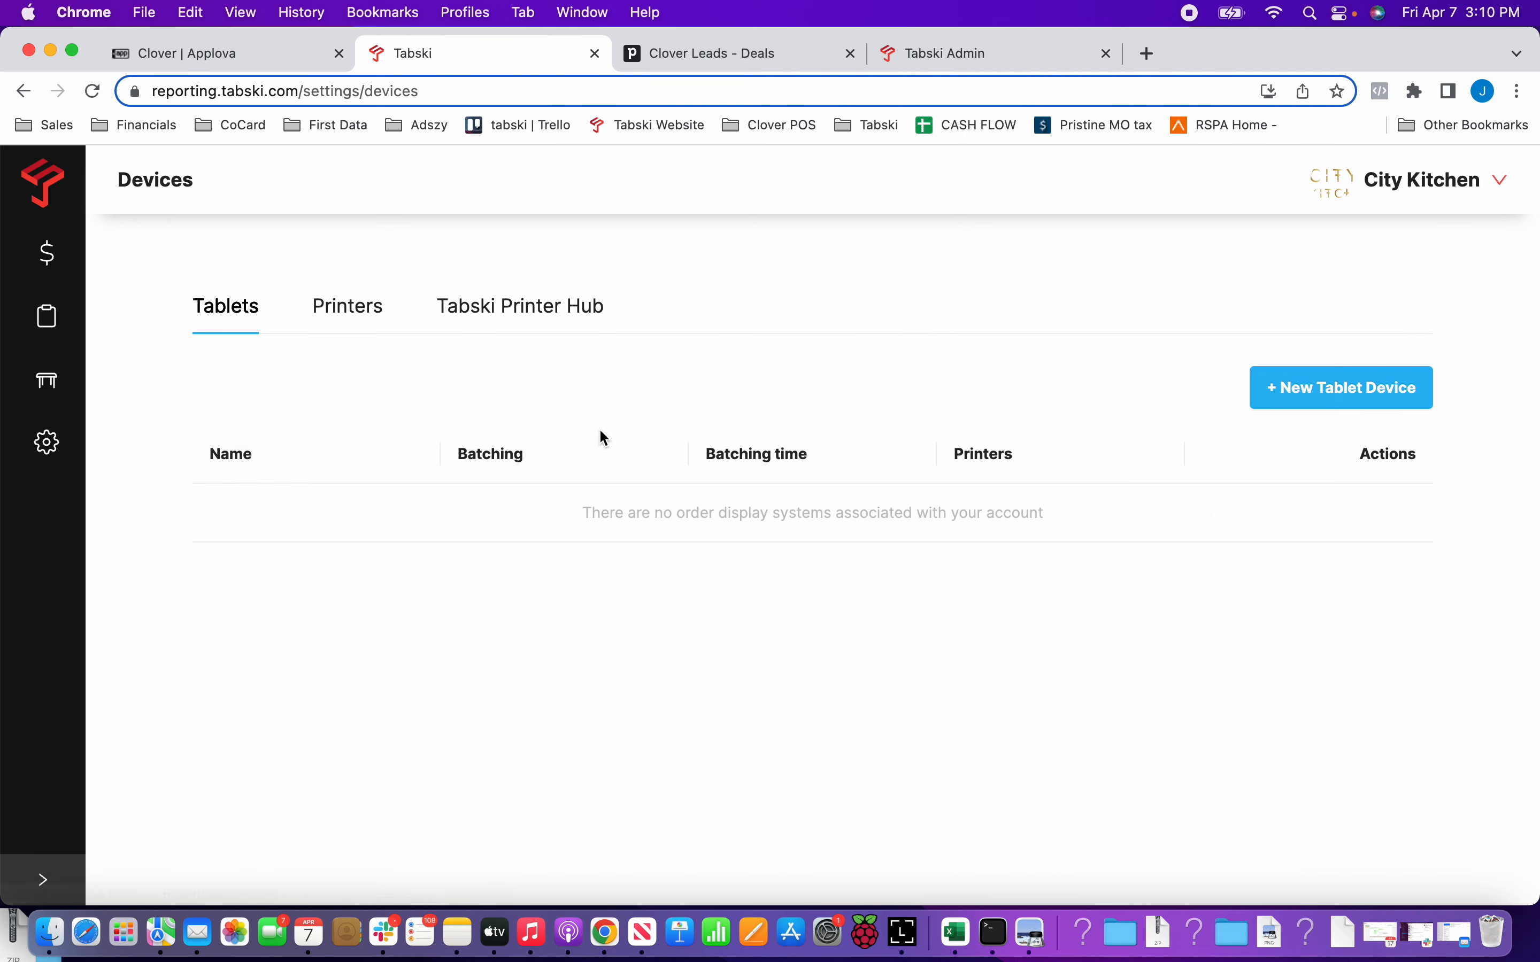
pyautogui.click(1301, 388)
pyautogui.click(1137, 291)
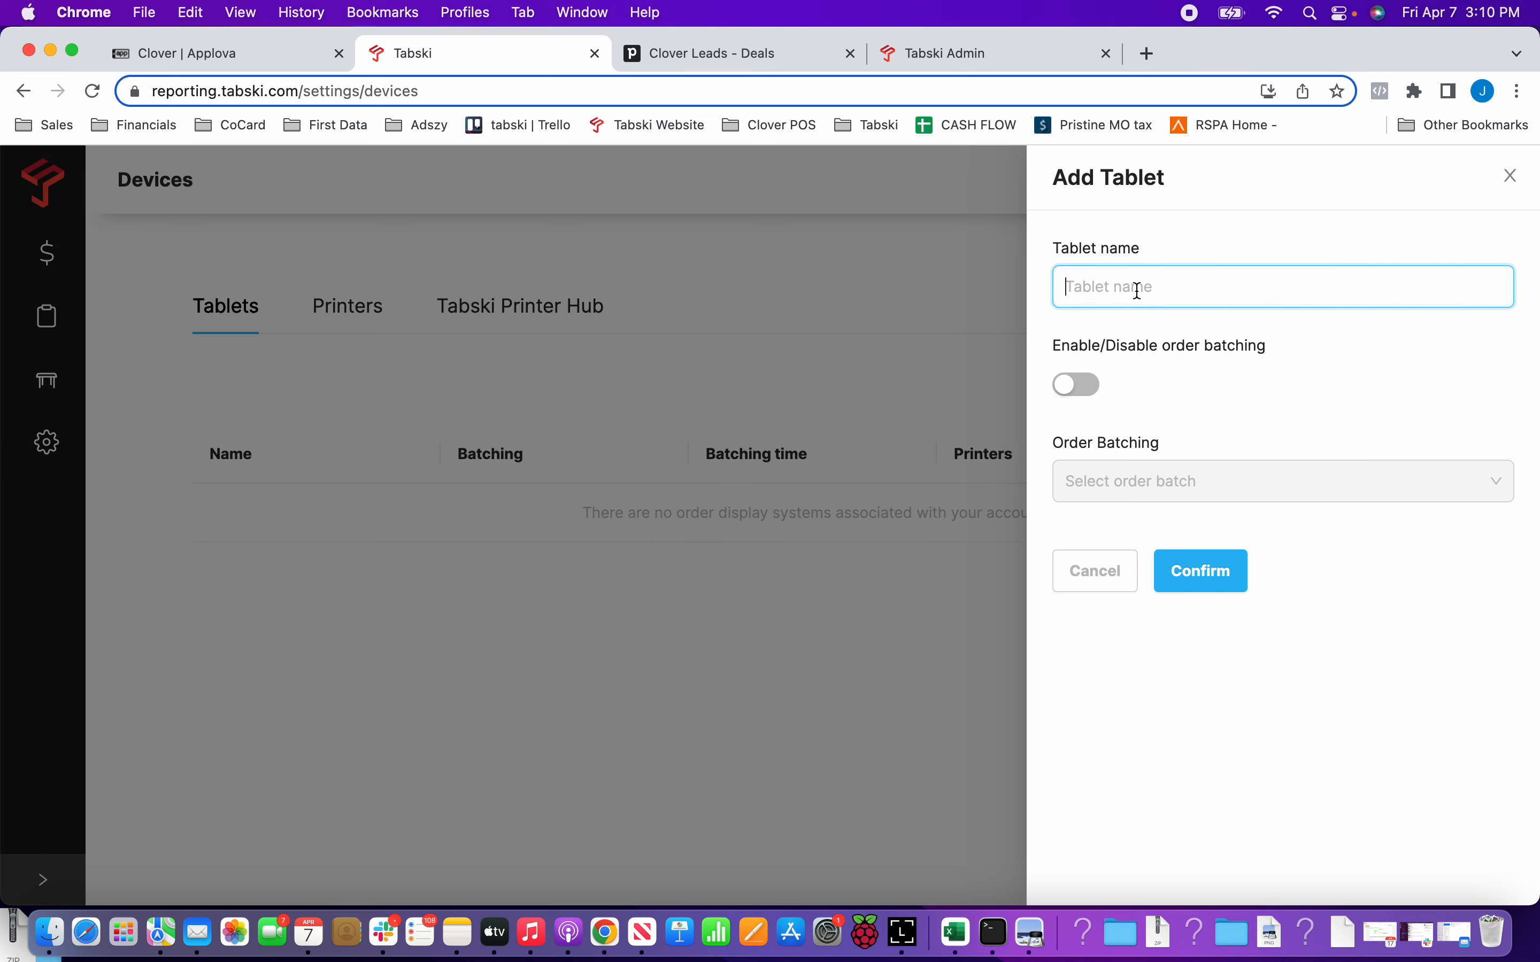
pyautogui.write('Kitchen KSD')
pyautogui.press('BackSpace')
pyautogui.press('BackSpace')
pyautogui.write('DS')
pyautogui.click(1196, 587)
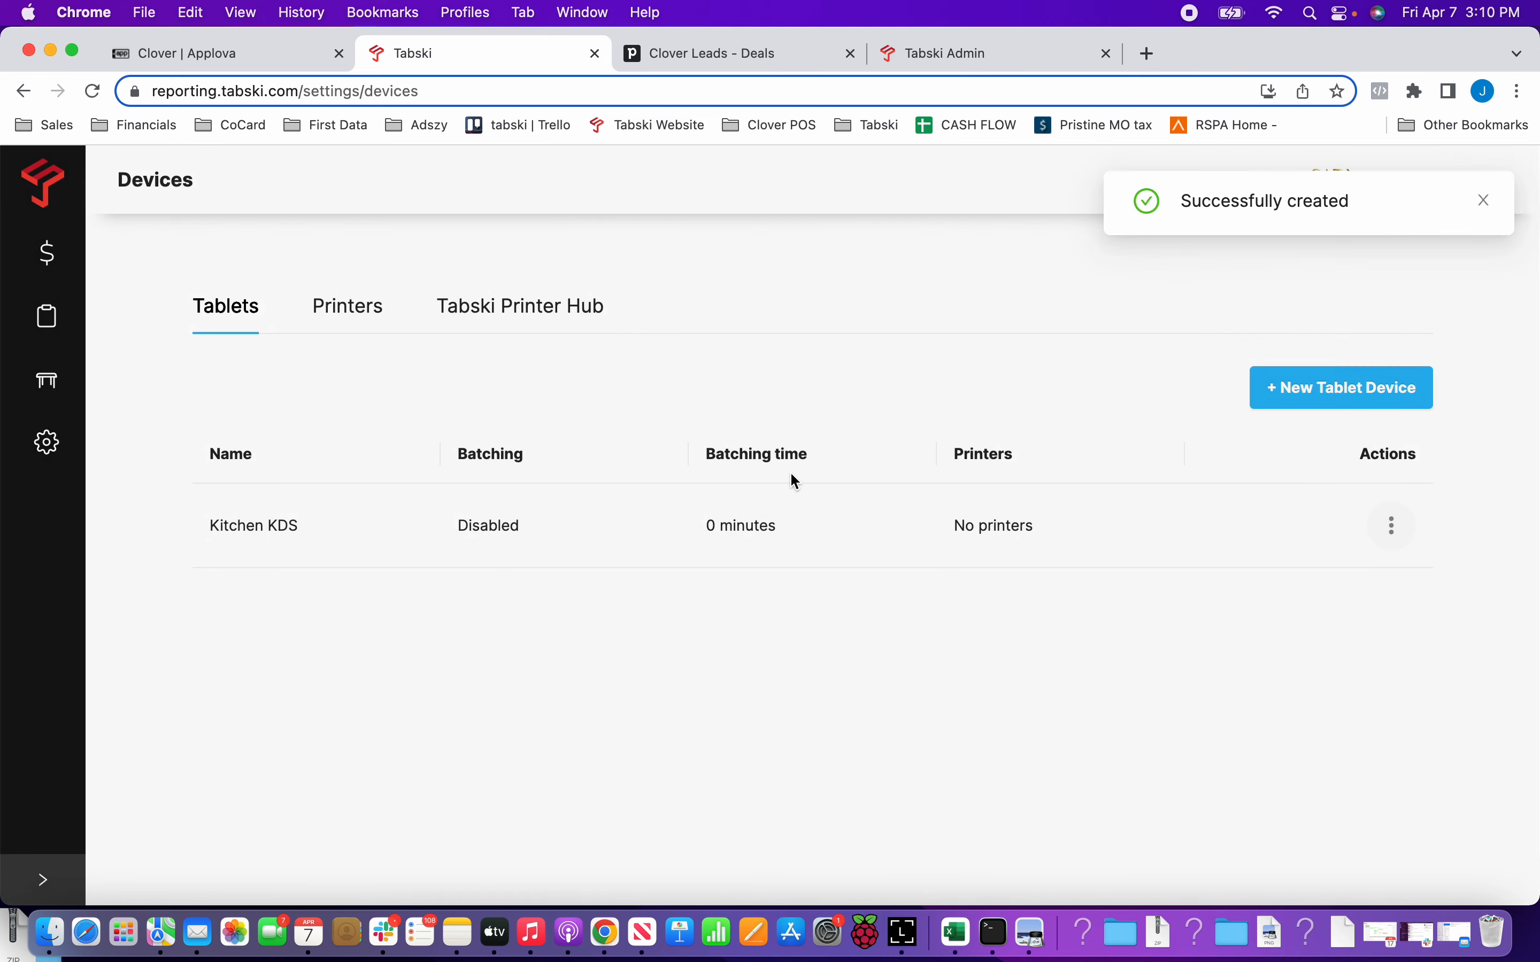
# Add another tablet device named Bar KDS.
pyautogui.click(1269, 405)
pyautogui.click(1120, 278)
pyautogui.write('Bar KDS')
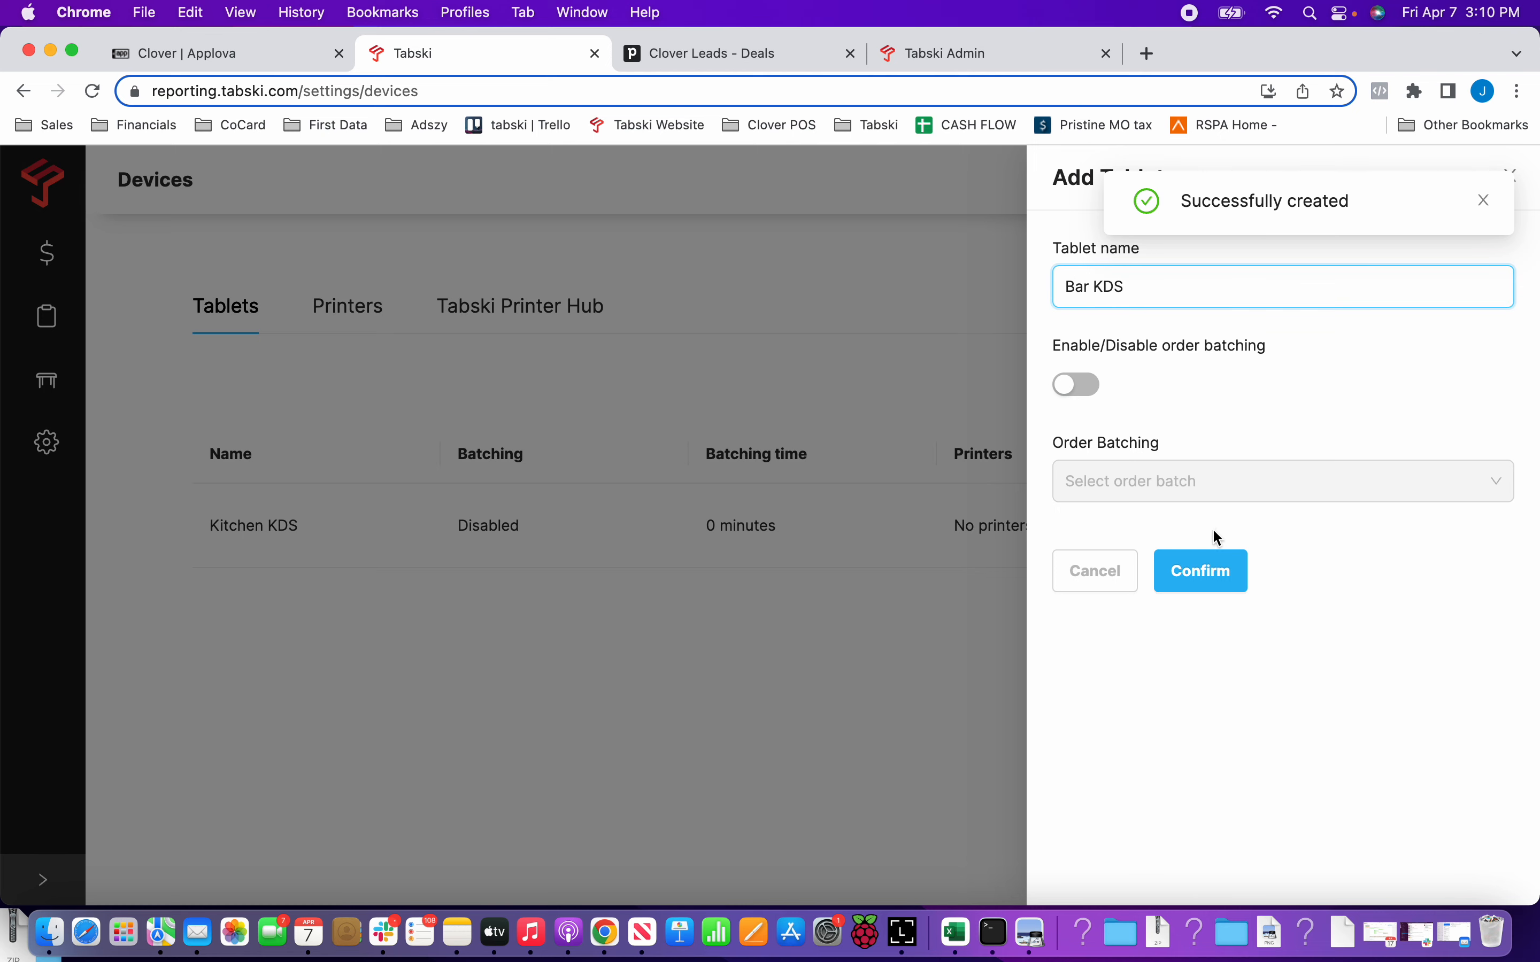
pyautogui.click(1209, 569)
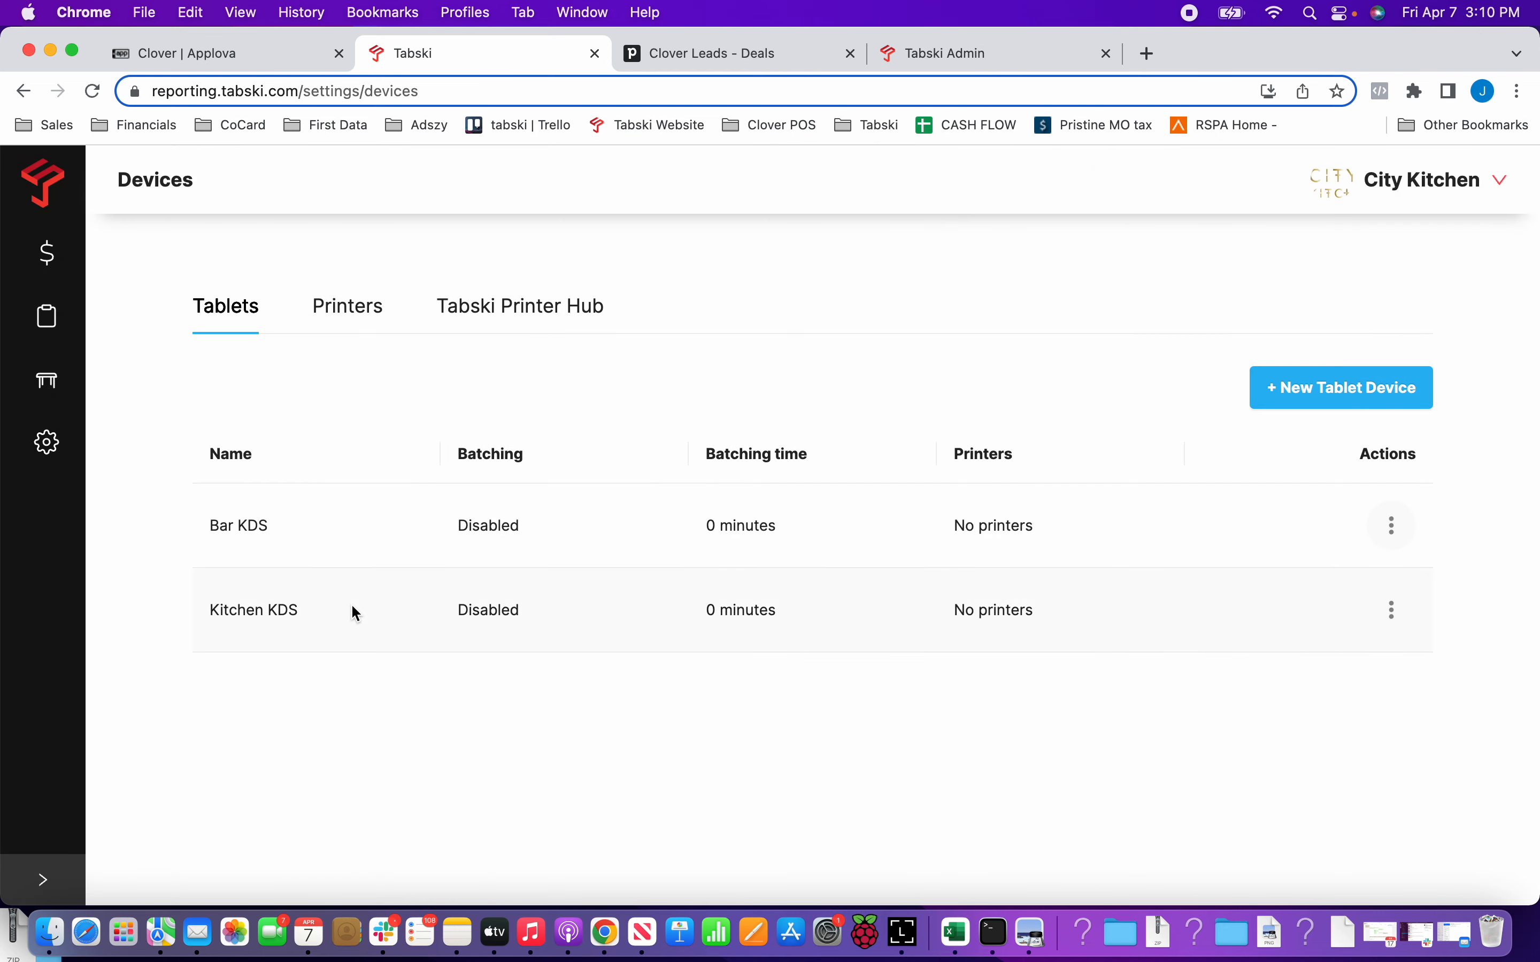
# Open the inventory item list and filter it by the Food Menu.
pyautogui.moveTo(57, 363)
pyautogui.click(140, 449)
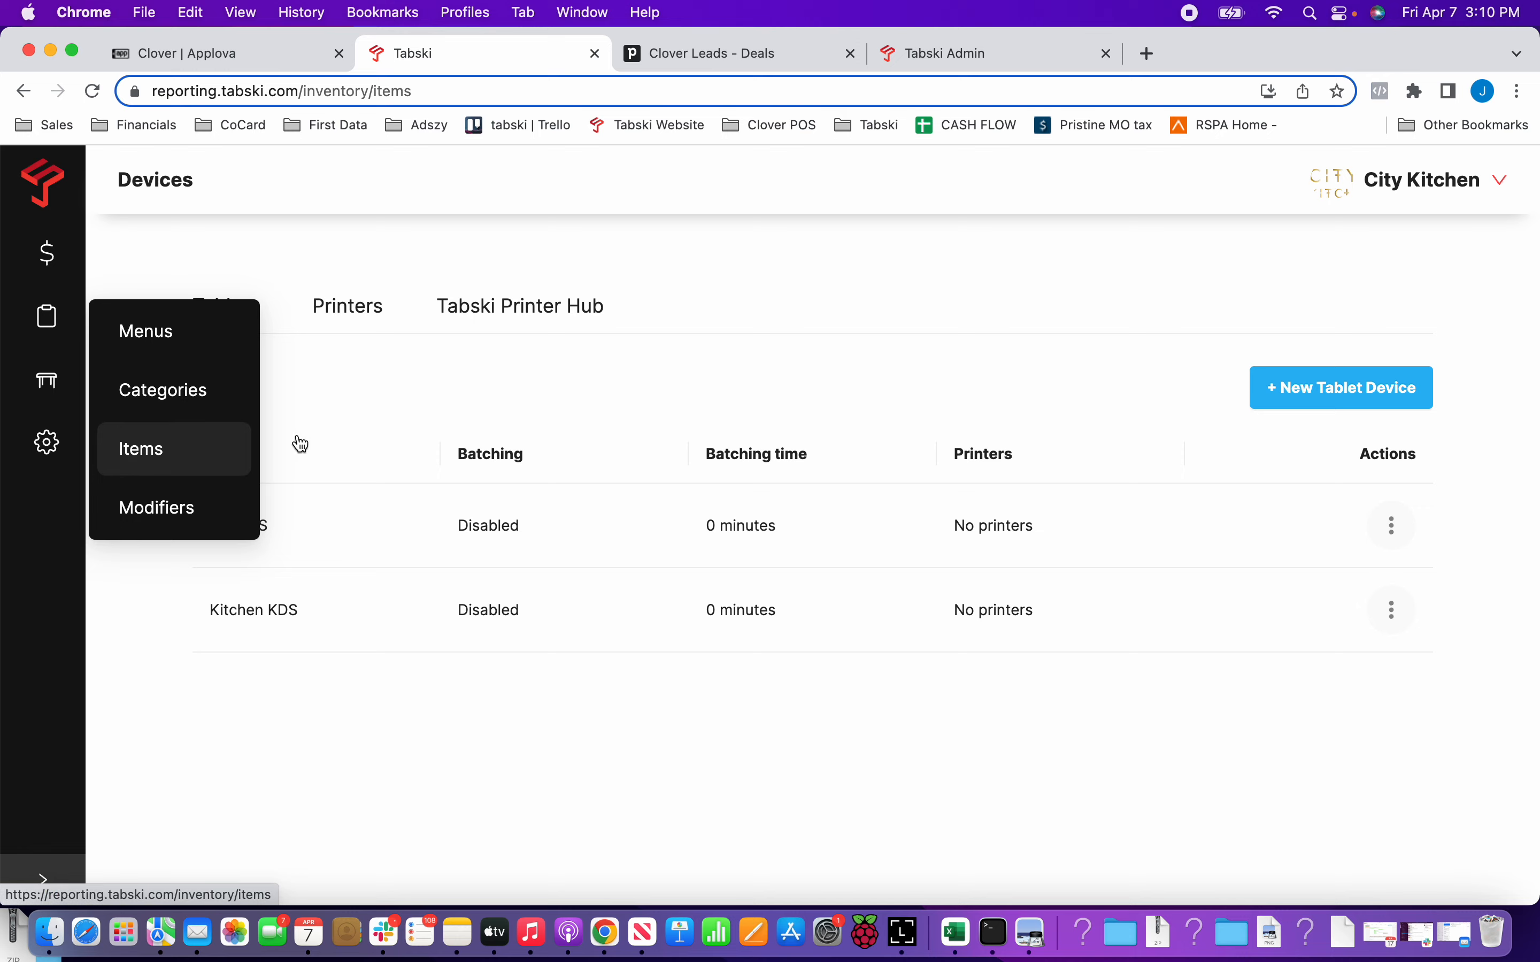
pyautogui.click(544, 274)
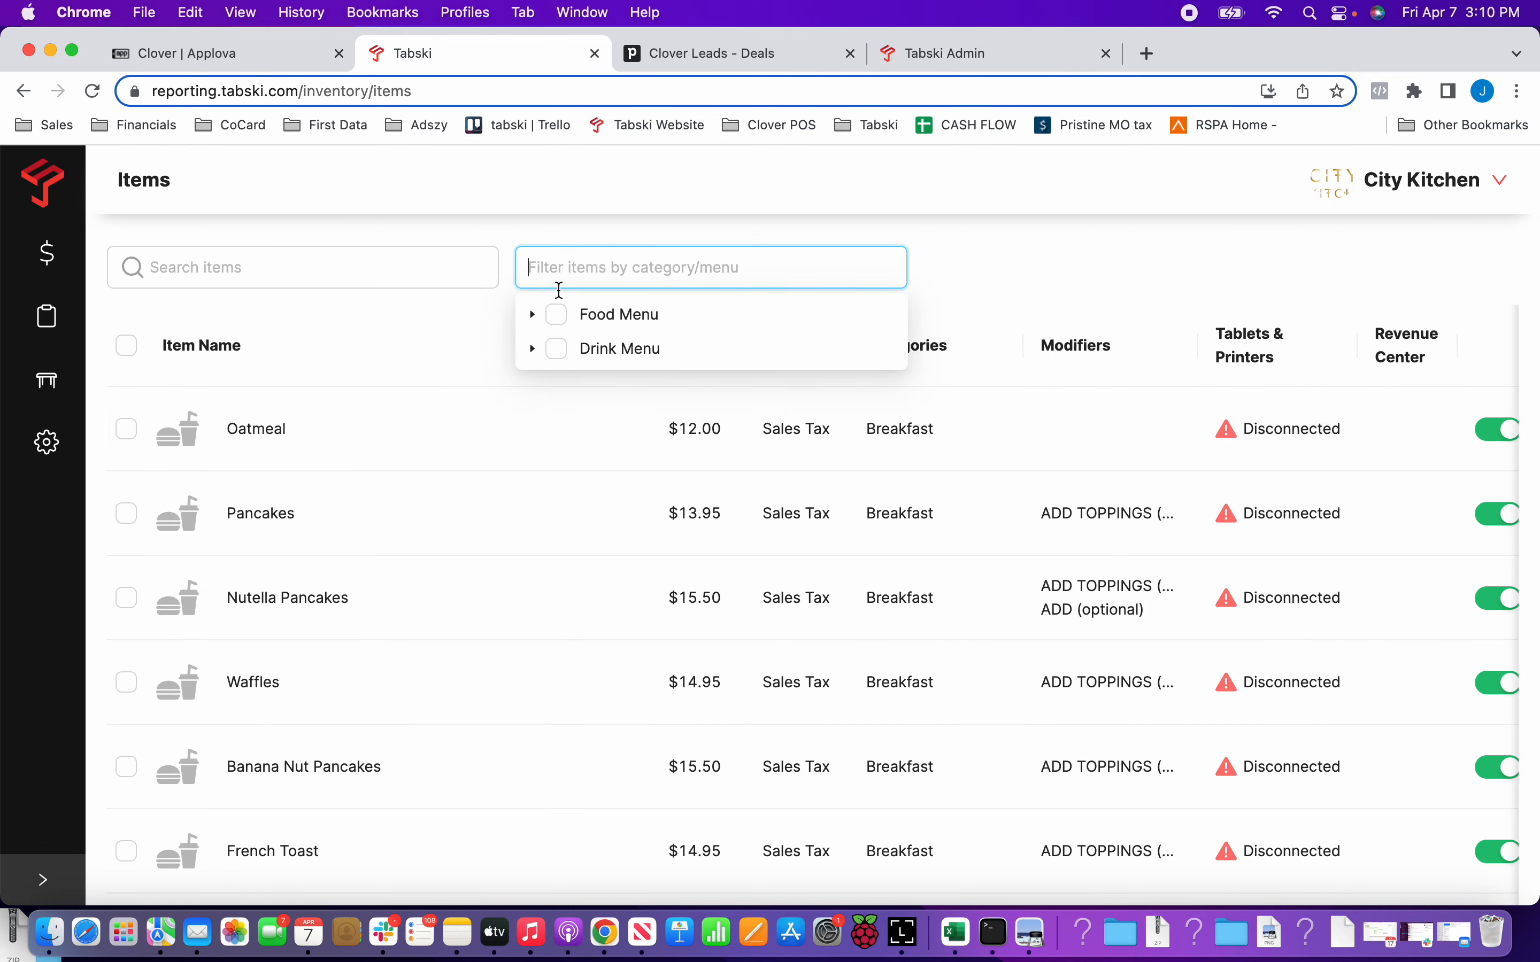
pyautogui.click(557, 314)
pyautogui.click(329, 302)
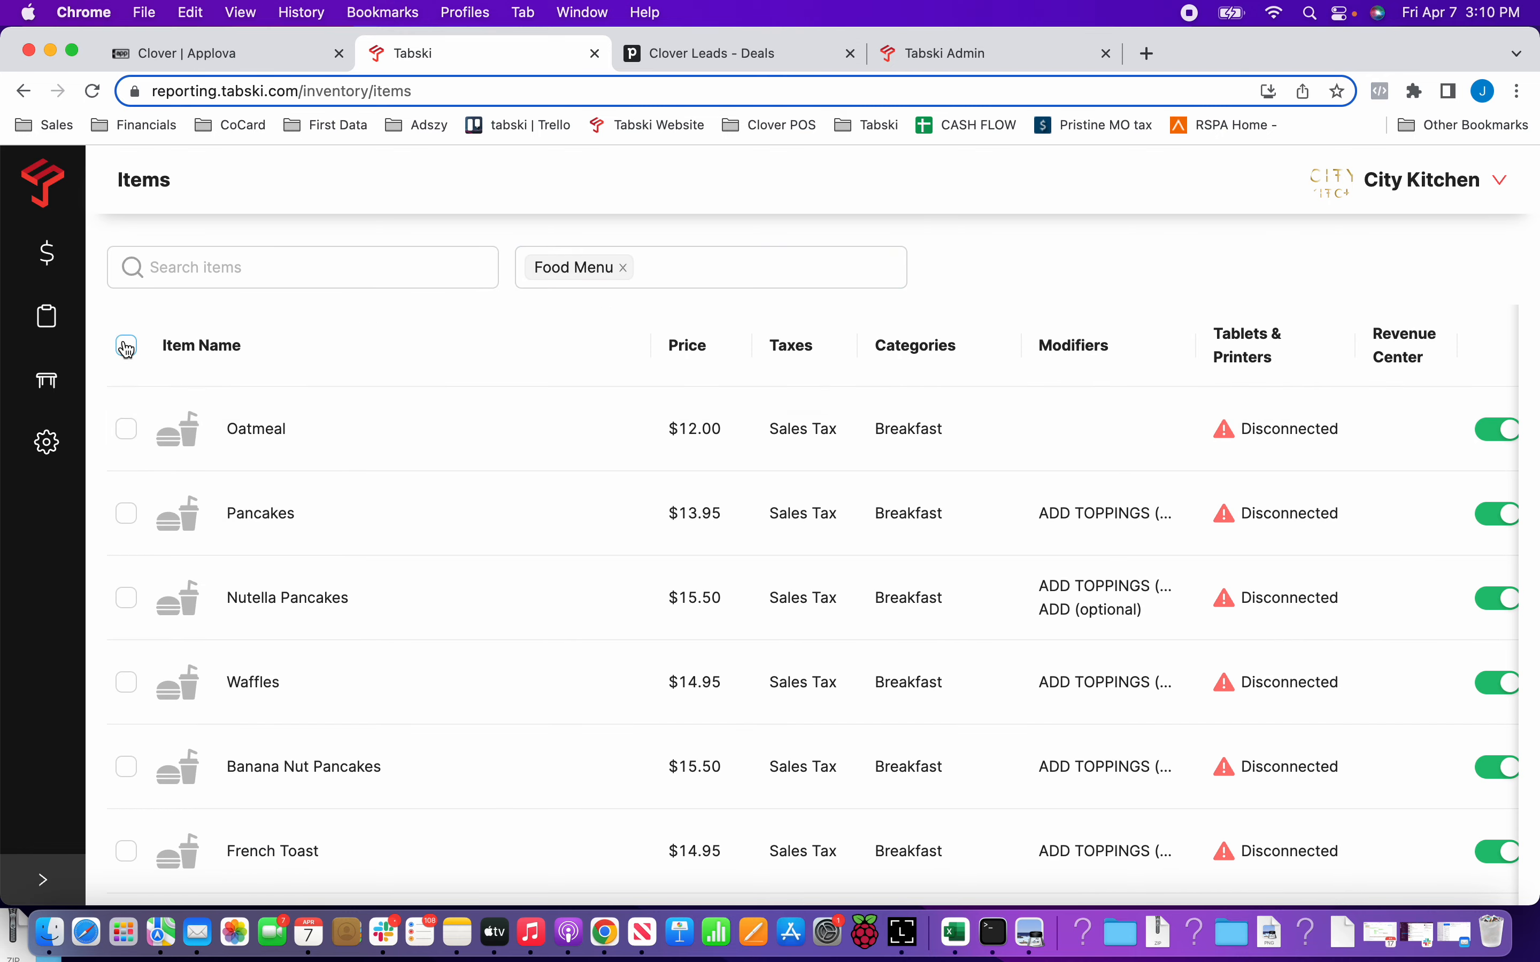
# Select all filtered Food Menu items, assign them to the Kitchen KDS tablet and save the assignment.
pyautogui.click(126, 345)
pyautogui.click(385, 348)
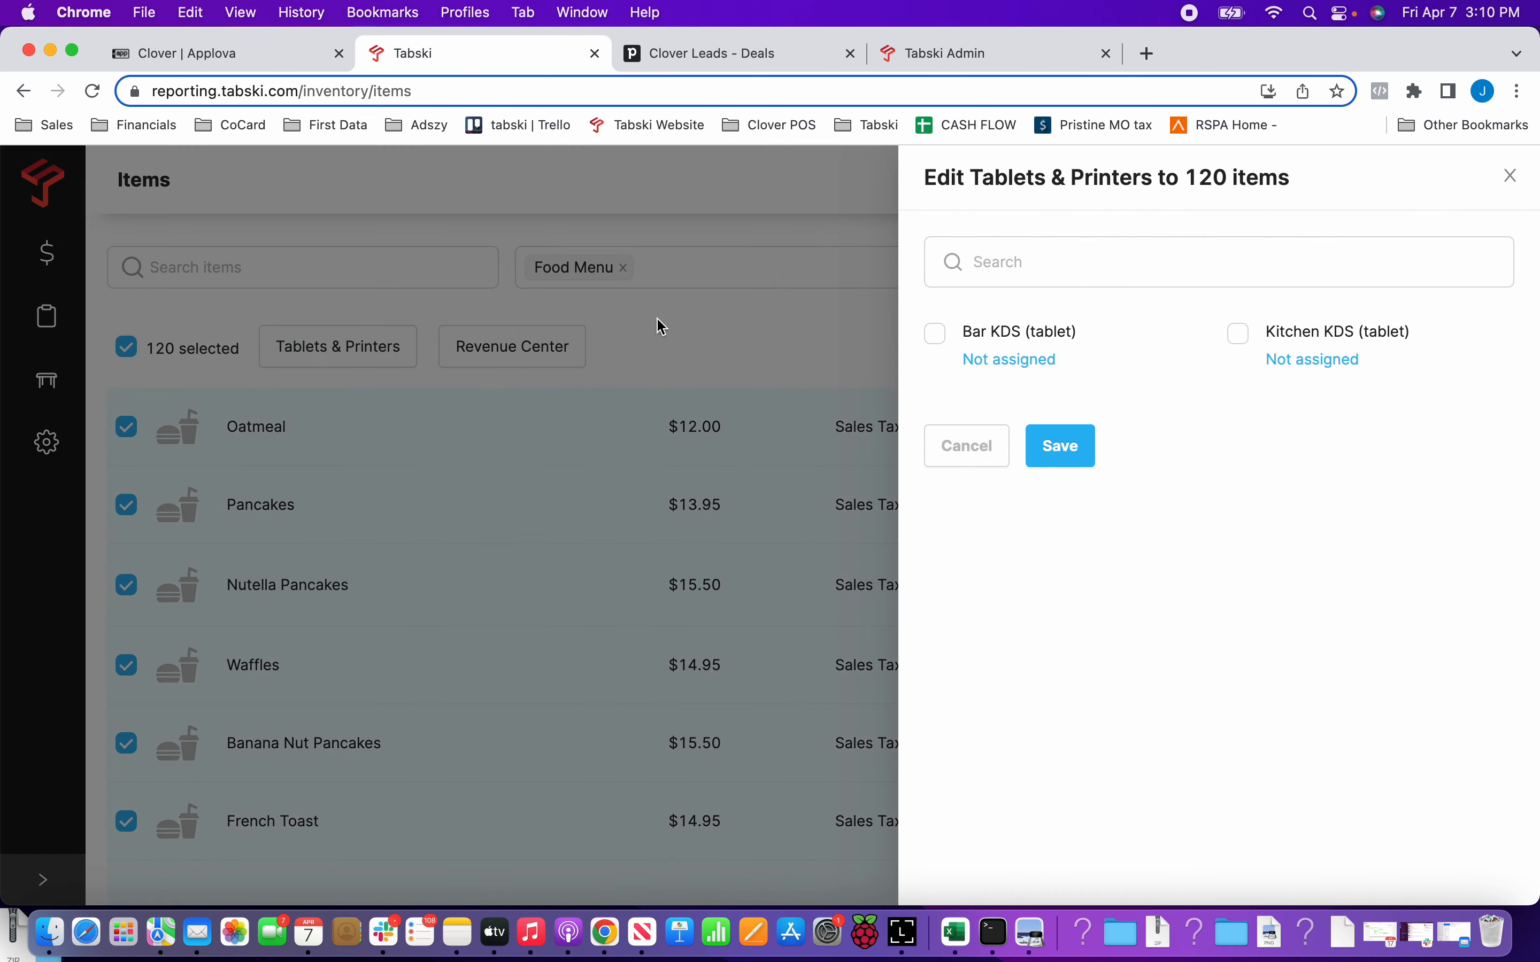
pyautogui.click(1241, 341)
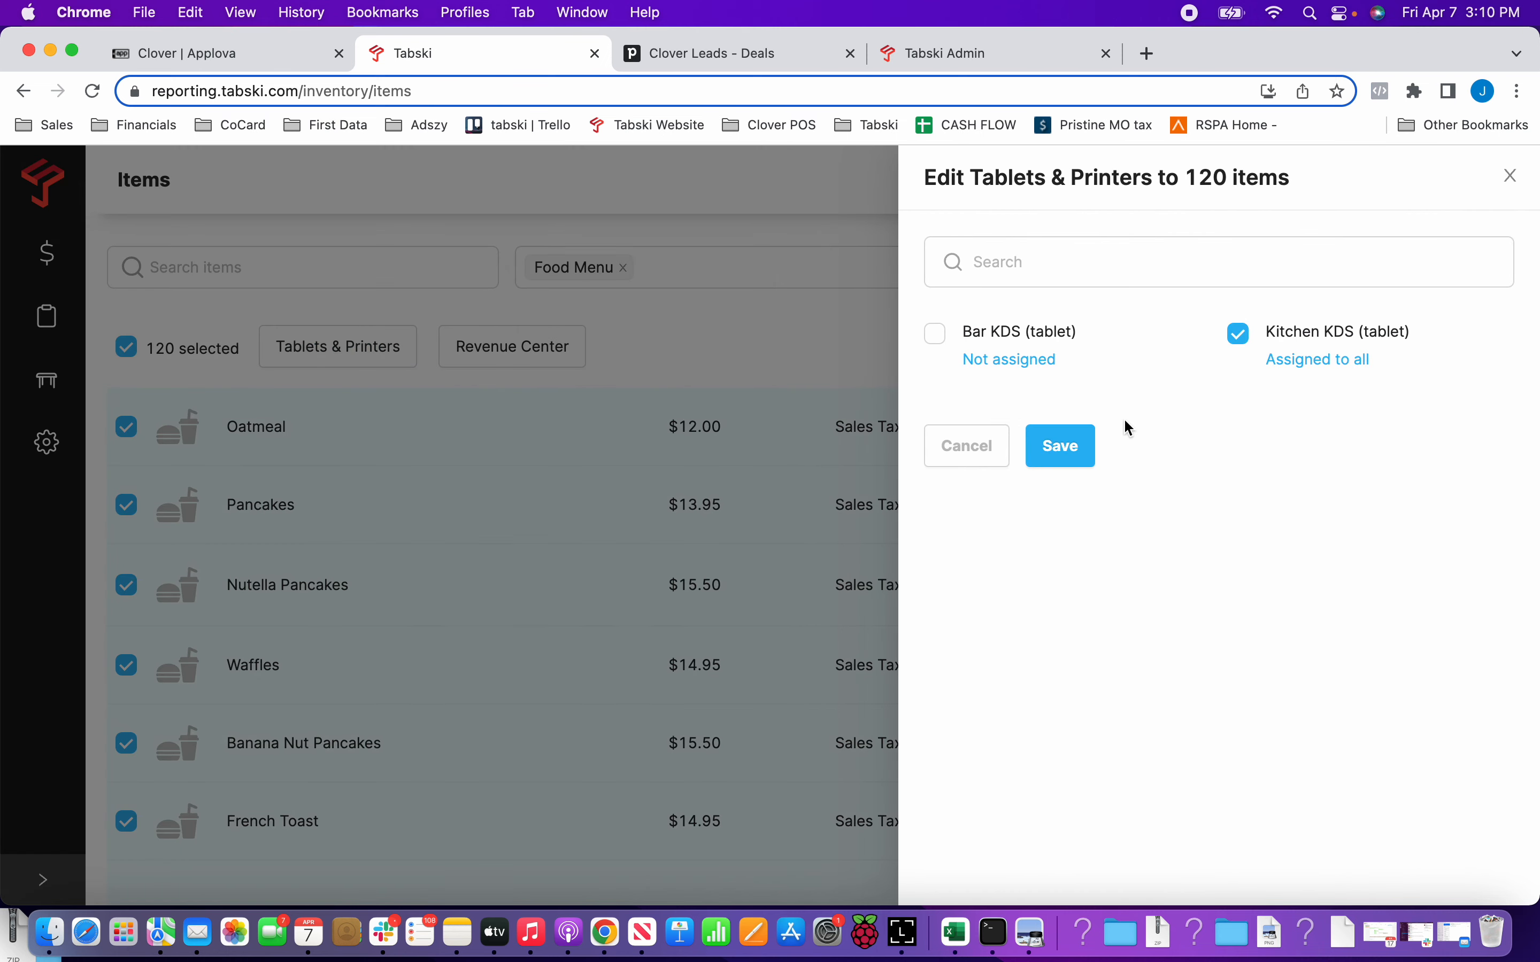
pyautogui.click(1069, 447)
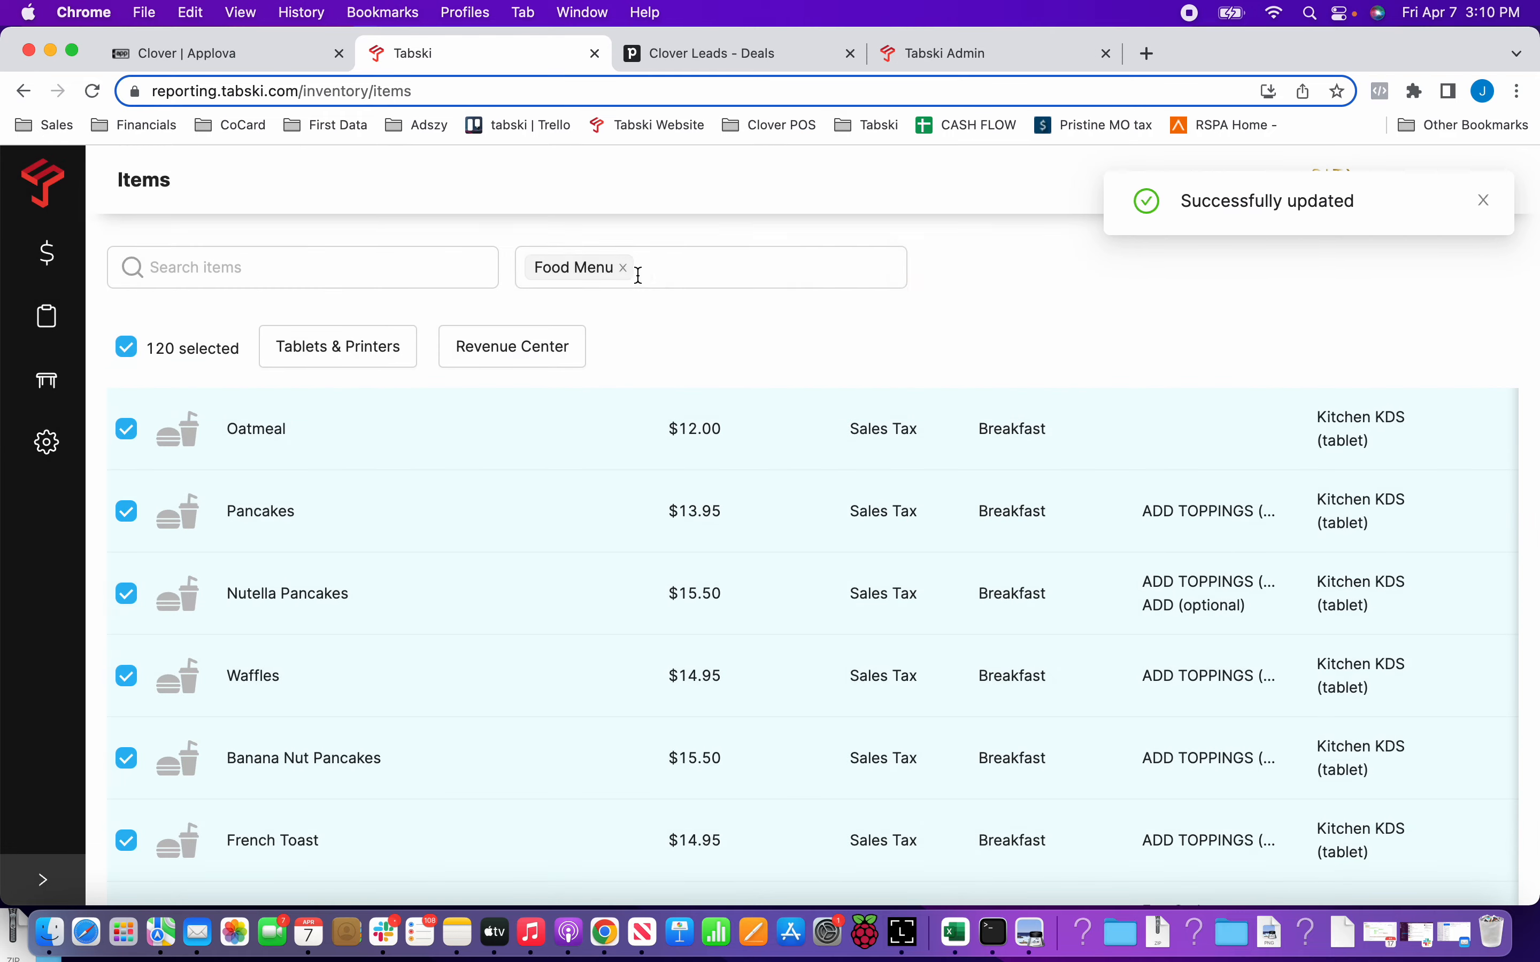
# Deselect the food items and replace the Food Menu filter with the Drink Menu.
pyautogui.click(623, 268)
pyautogui.click(583, 268)
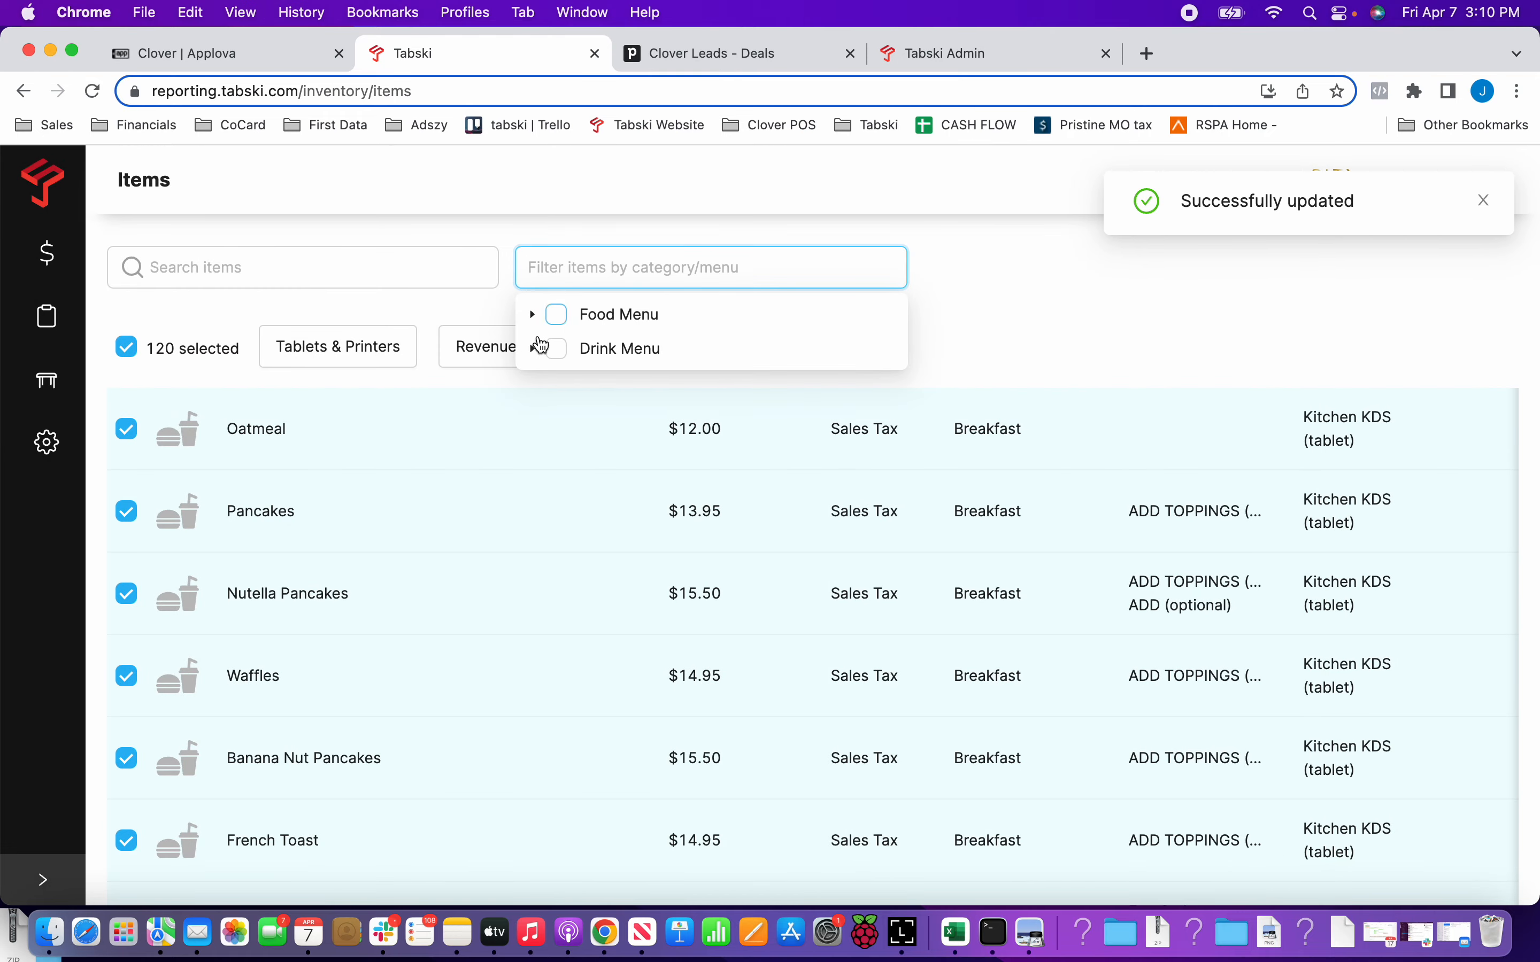
pyautogui.click(126, 347)
pyautogui.click(538, 268)
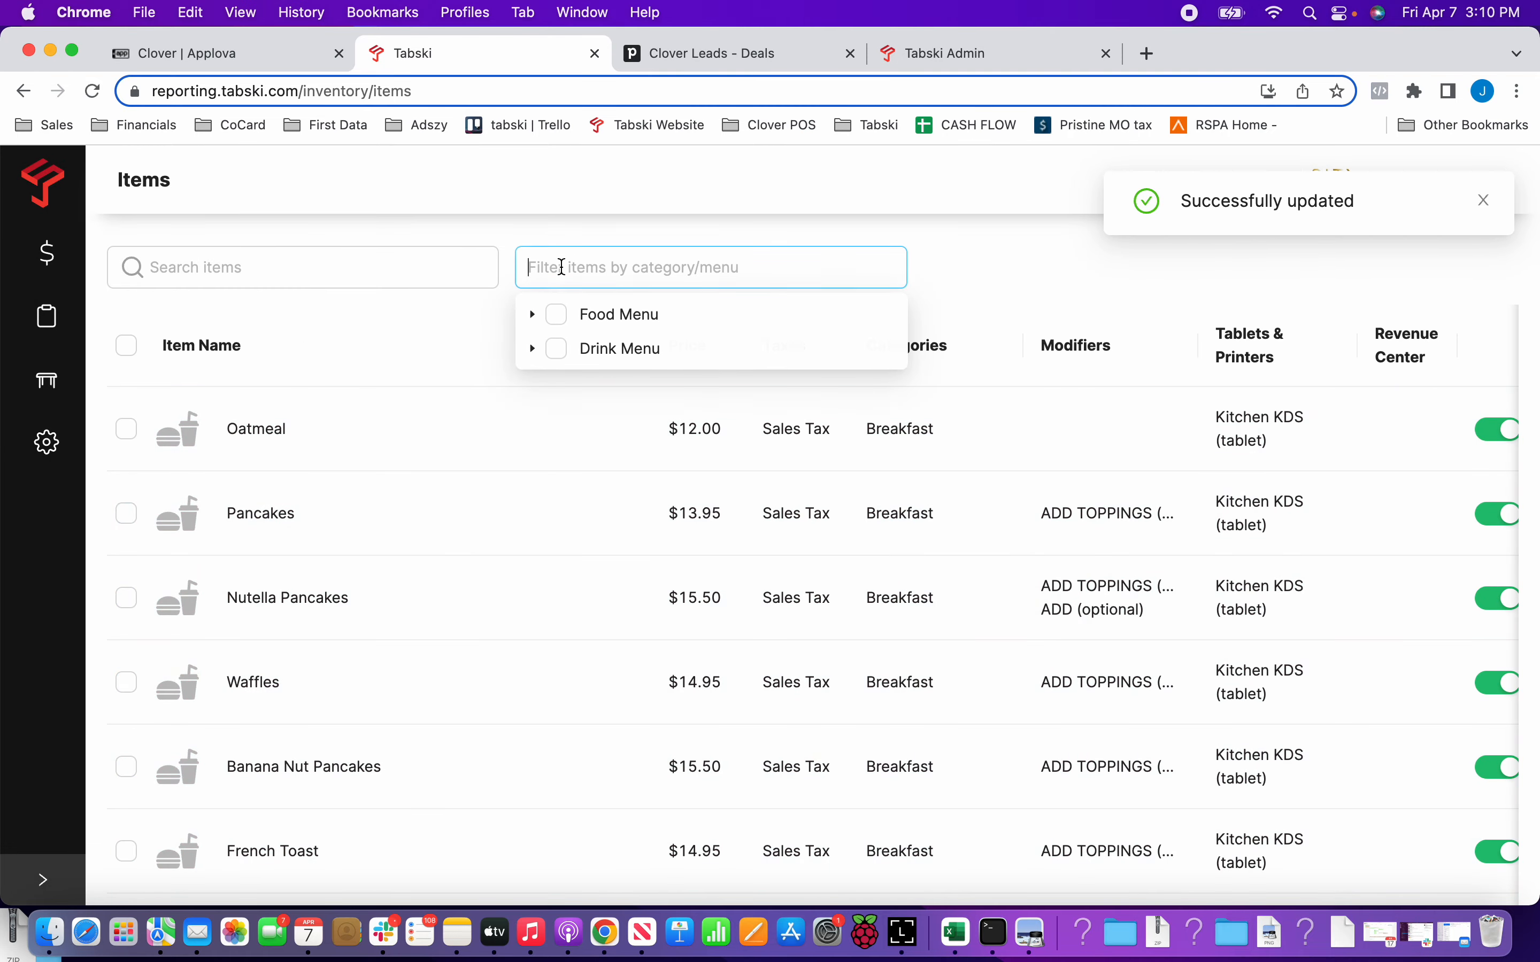
pyautogui.click(557, 348)
pyautogui.click(280, 326)
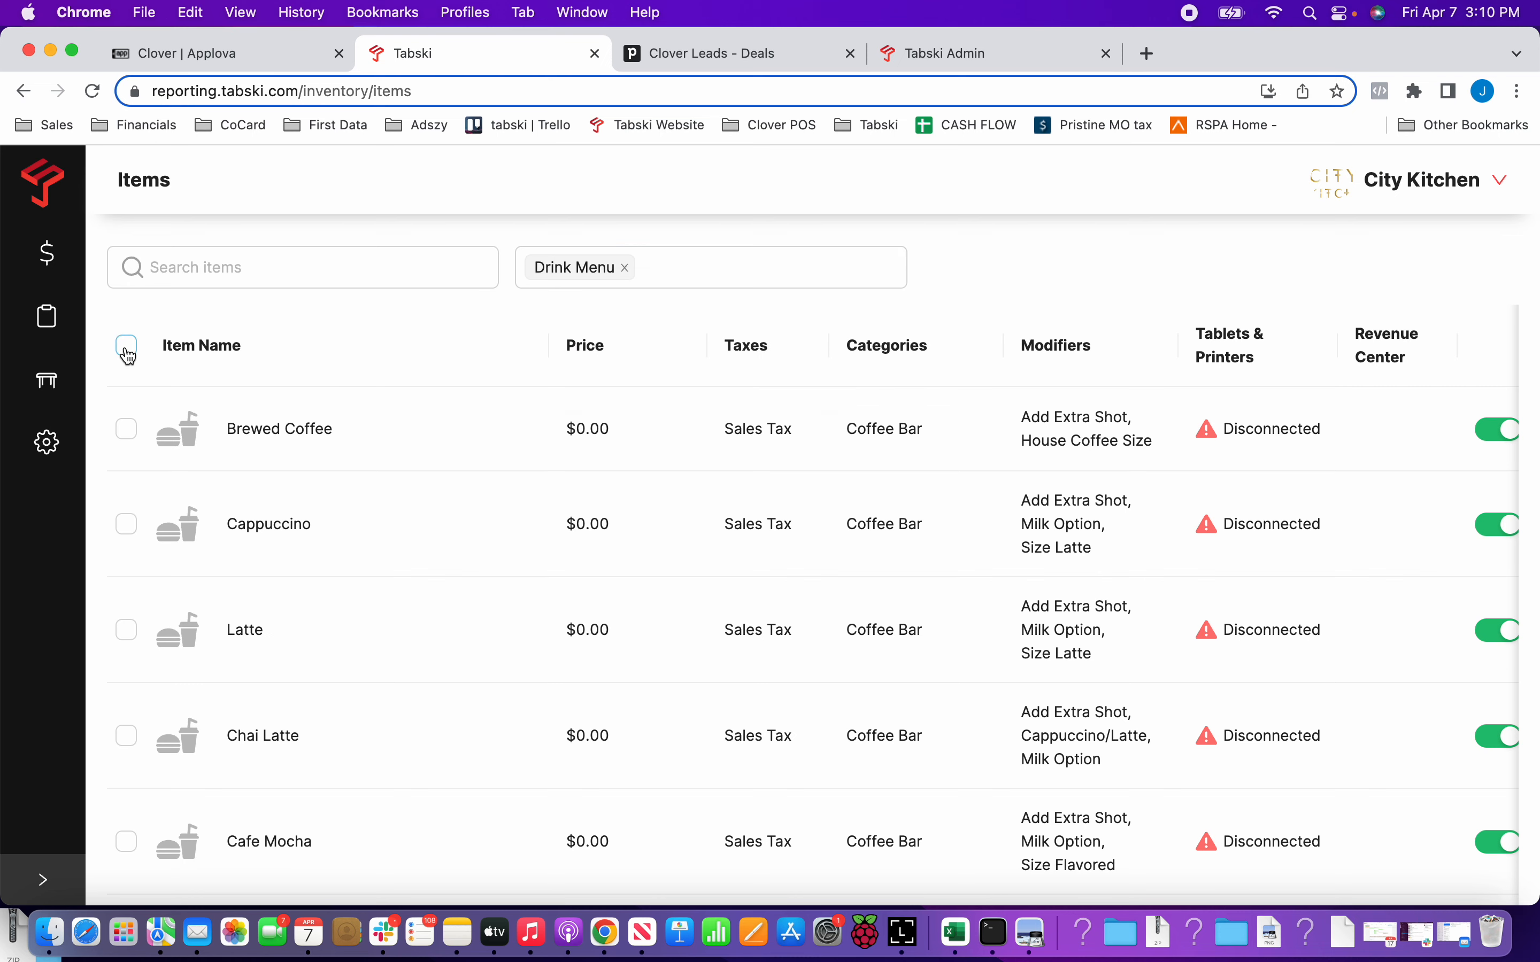
# Assign all filtered Drink Menu items to the Bar KDS tablet, save, and clear the selection and filter.
pyautogui.click(127, 355)
pyautogui.click(316, 354)
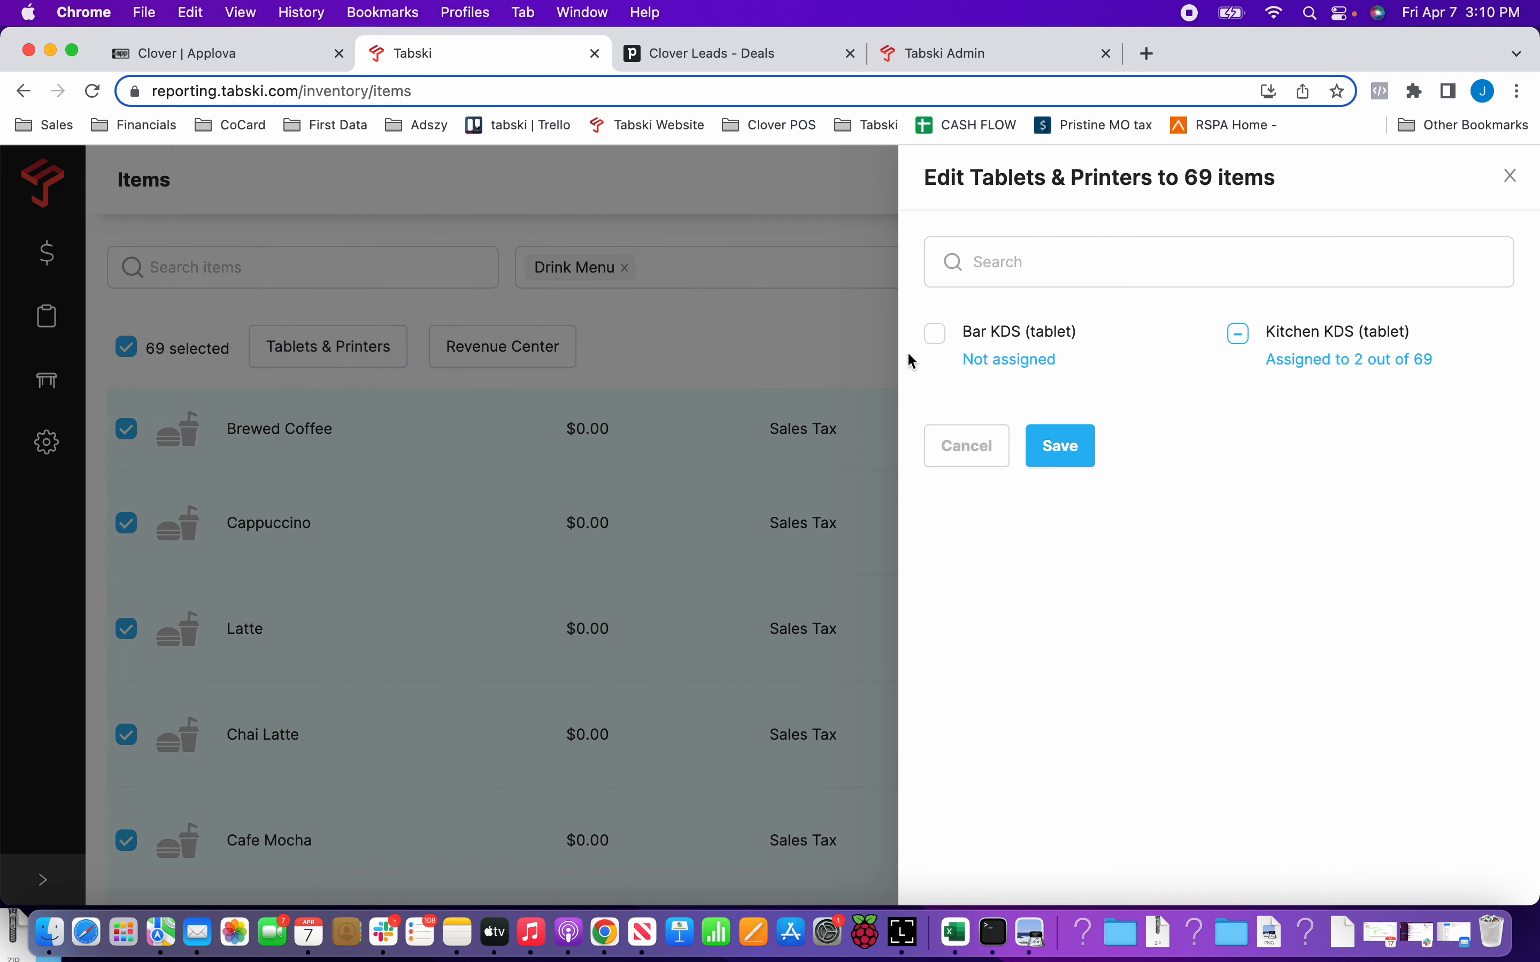
pyautogui.click(935, 335)
pyautogui.click(1067, 451)
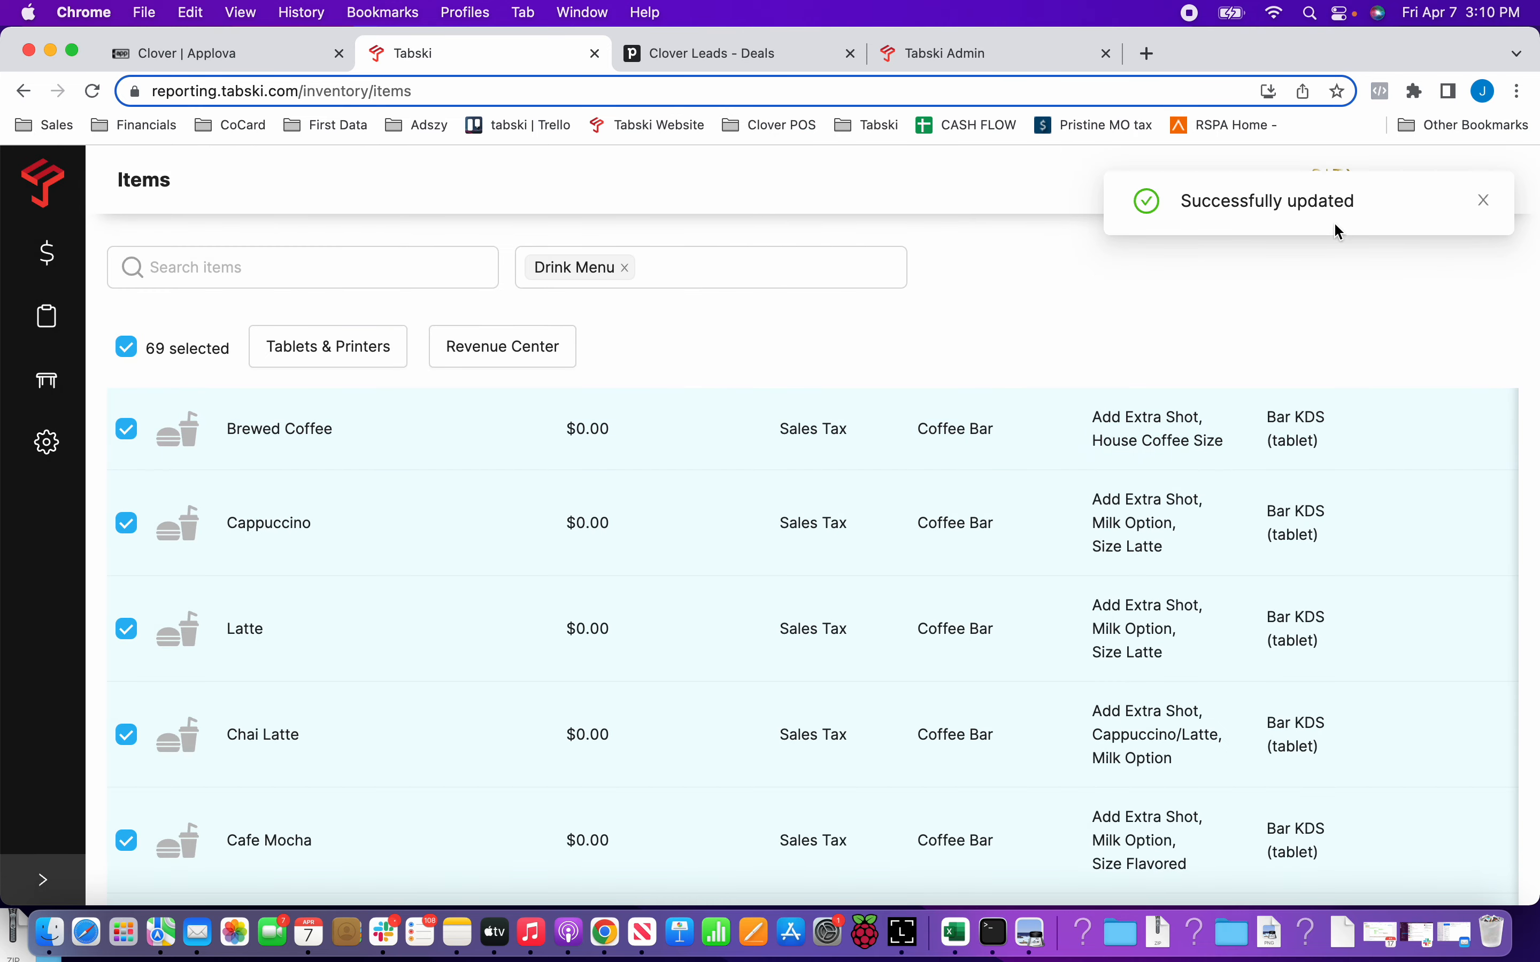
pyautogui.click(1486, 201)
pyautogui.click(126, 348)
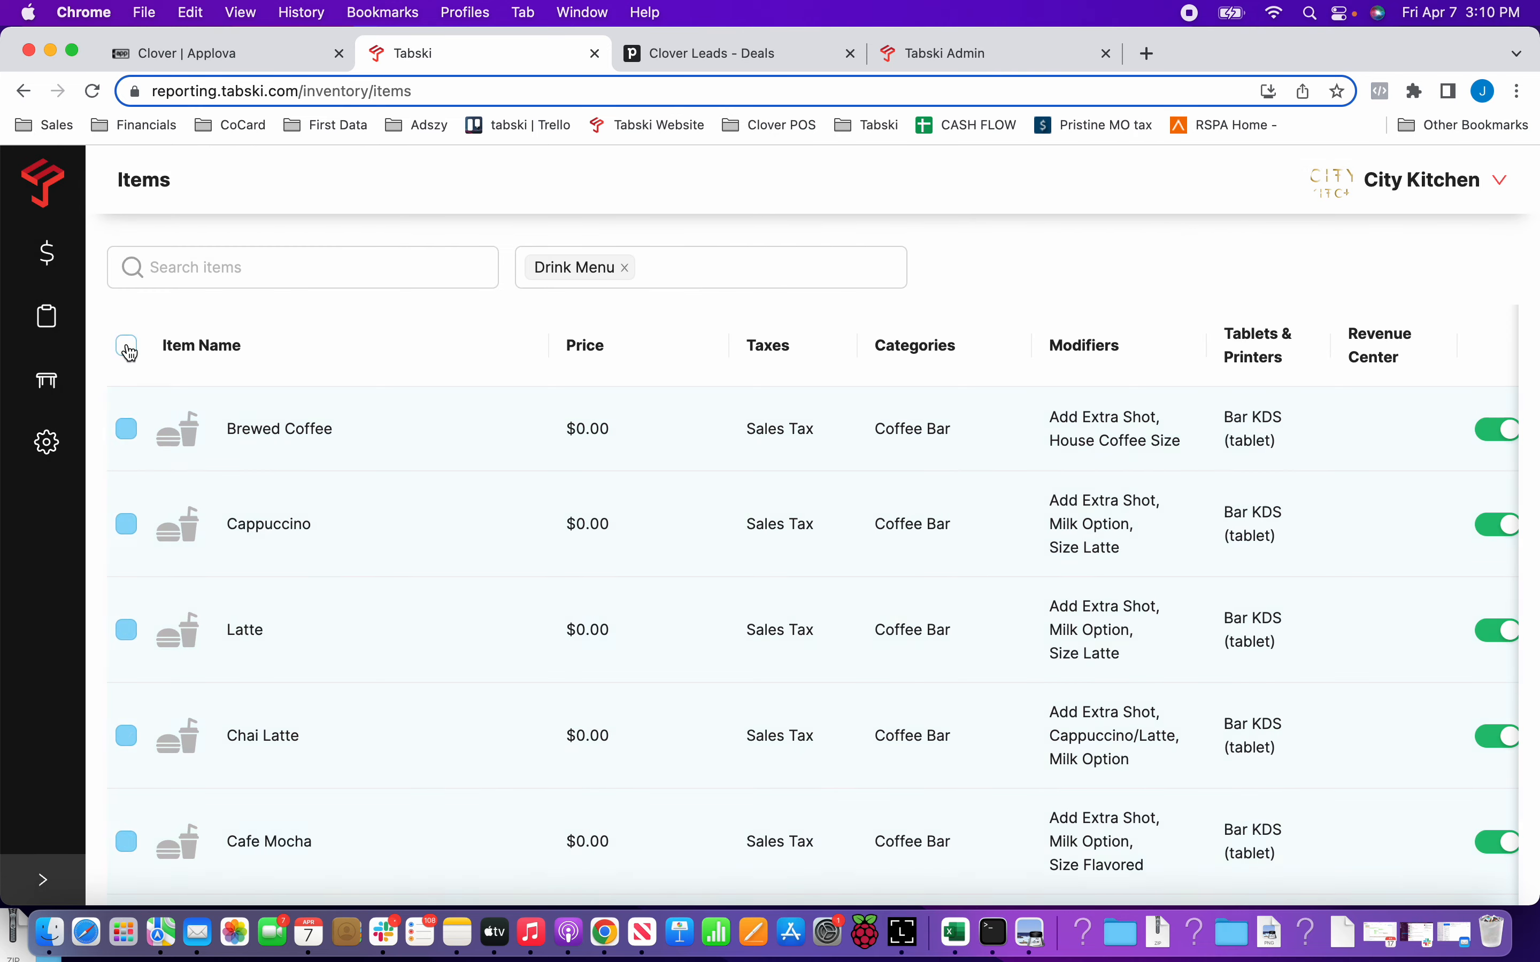
pyautogui.click(626, 268)
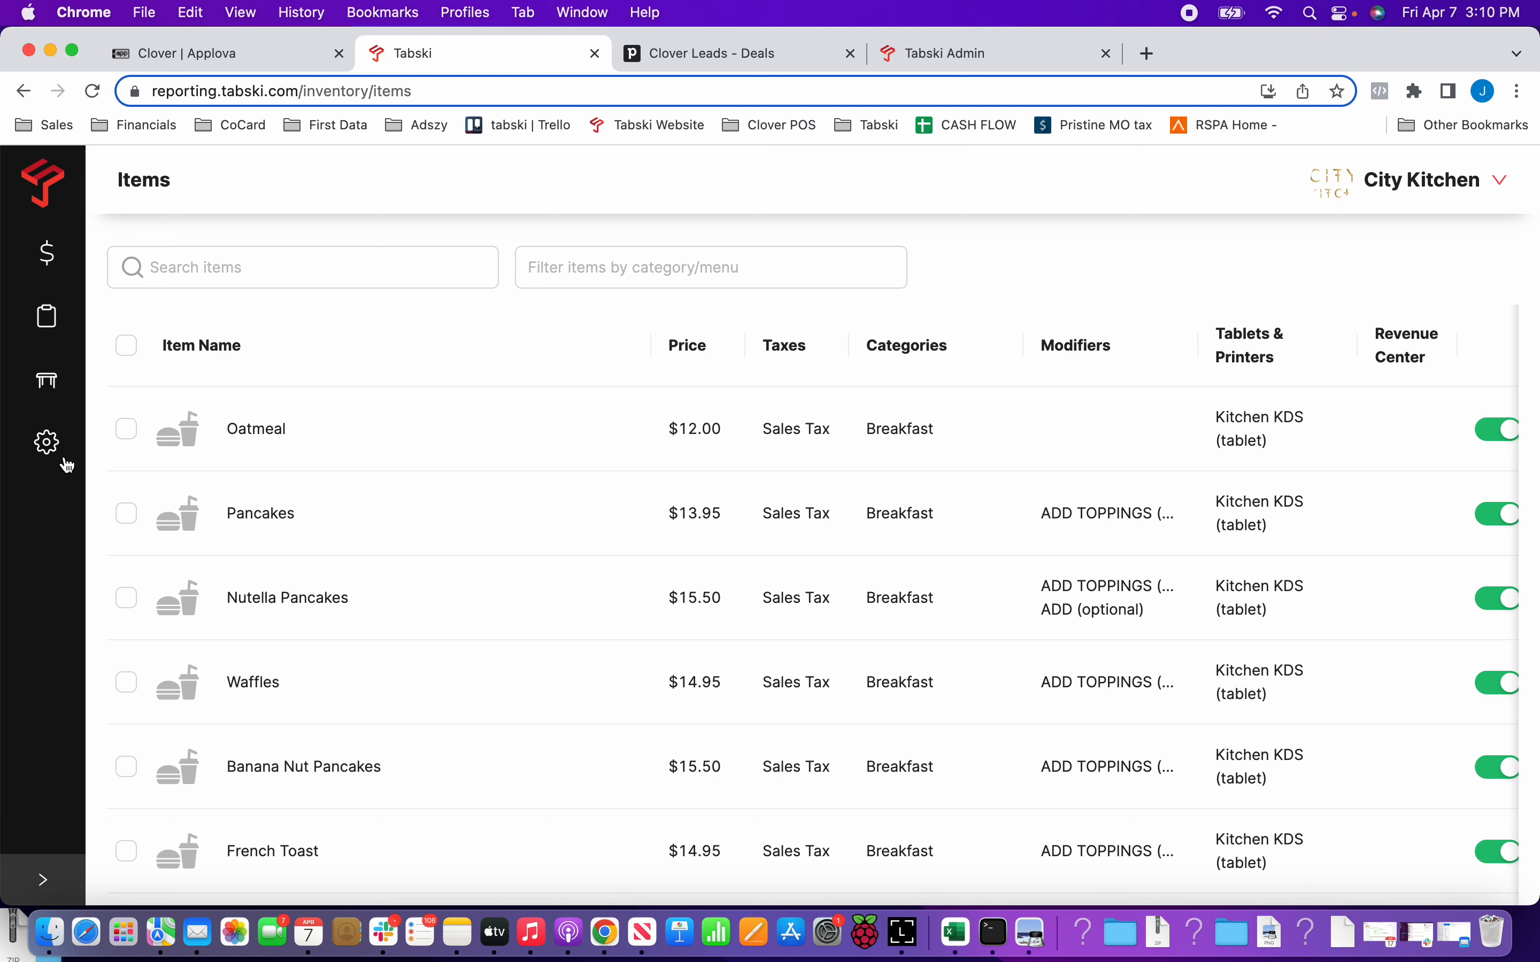
# Open the POS integration settings to view the Clover connection and sync option.
pyautogui.click(48, 445)
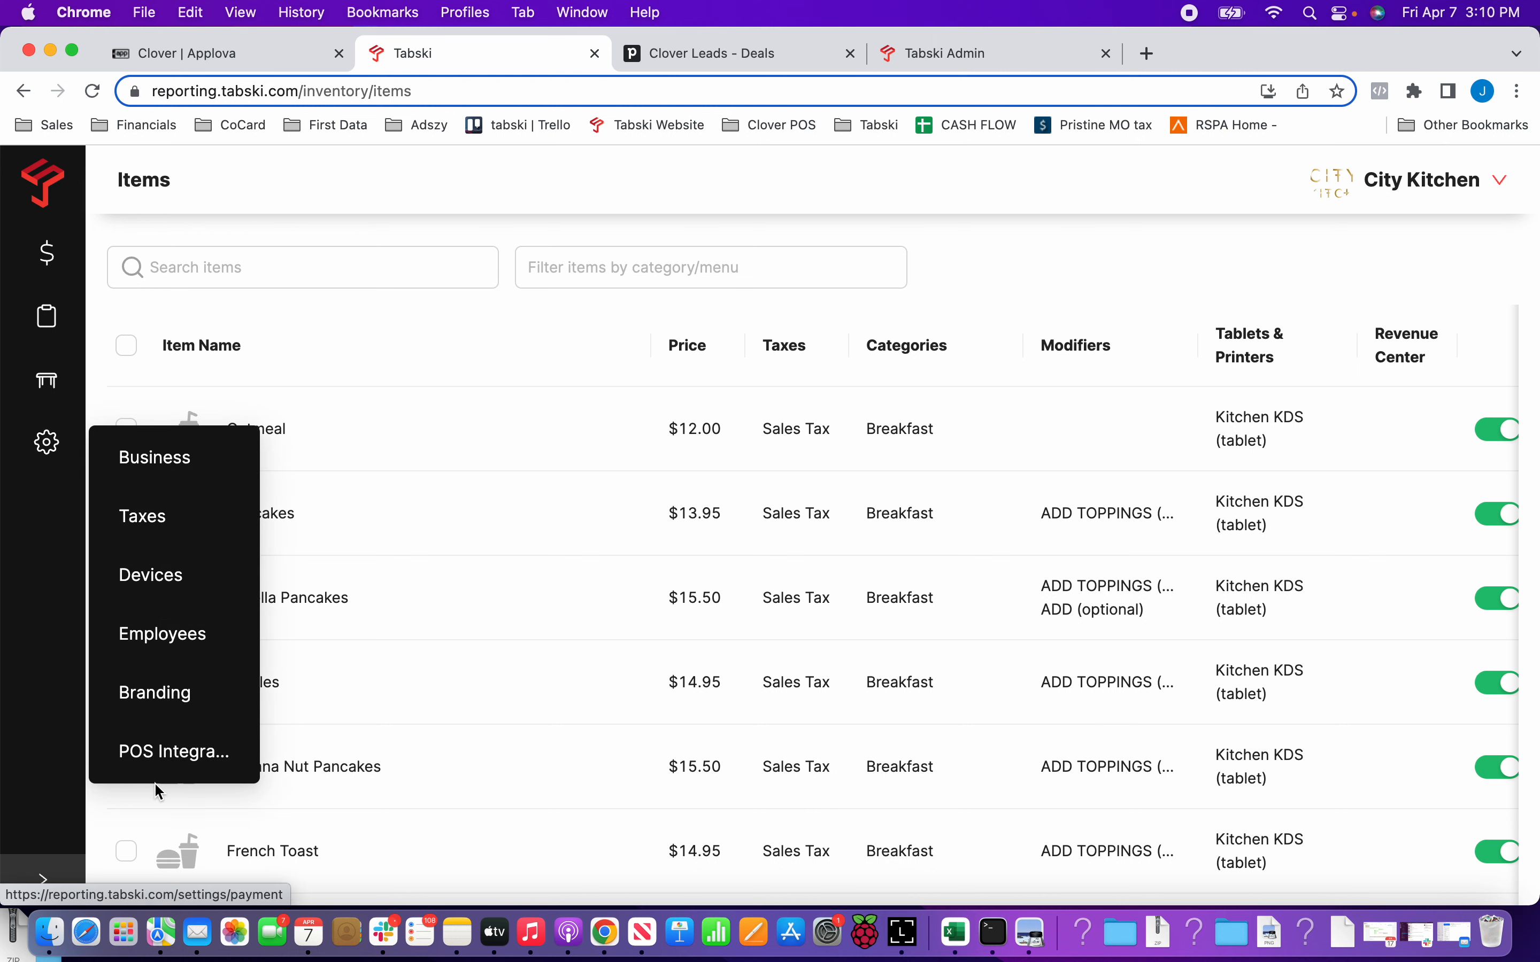
pyautogui.click(160, 764)
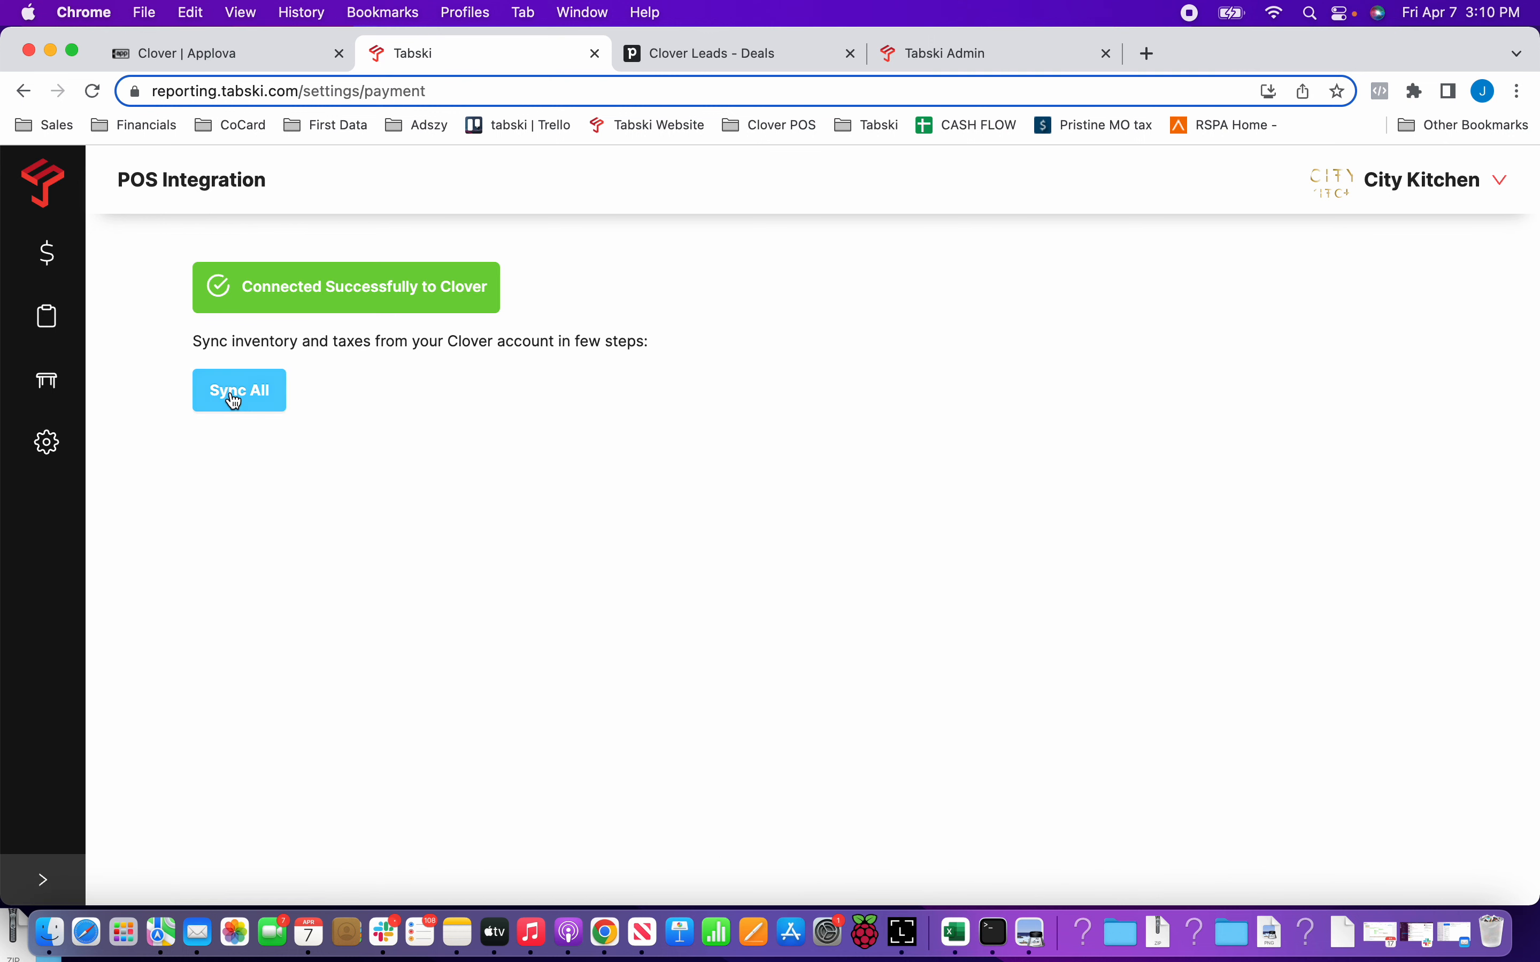